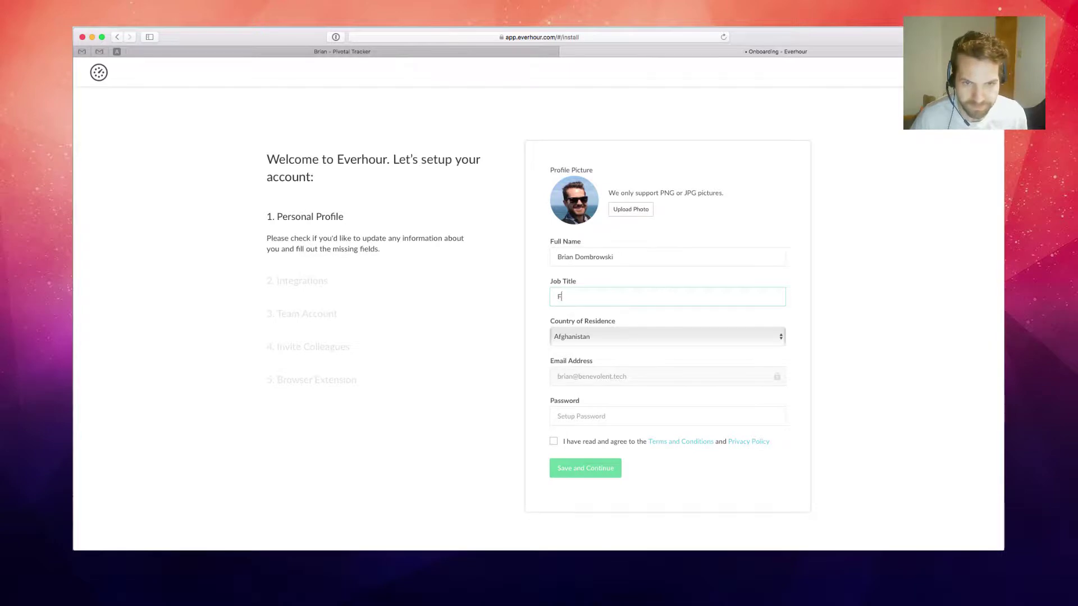
Set the country of residence in the personal profile to United States.
click(594, 339)
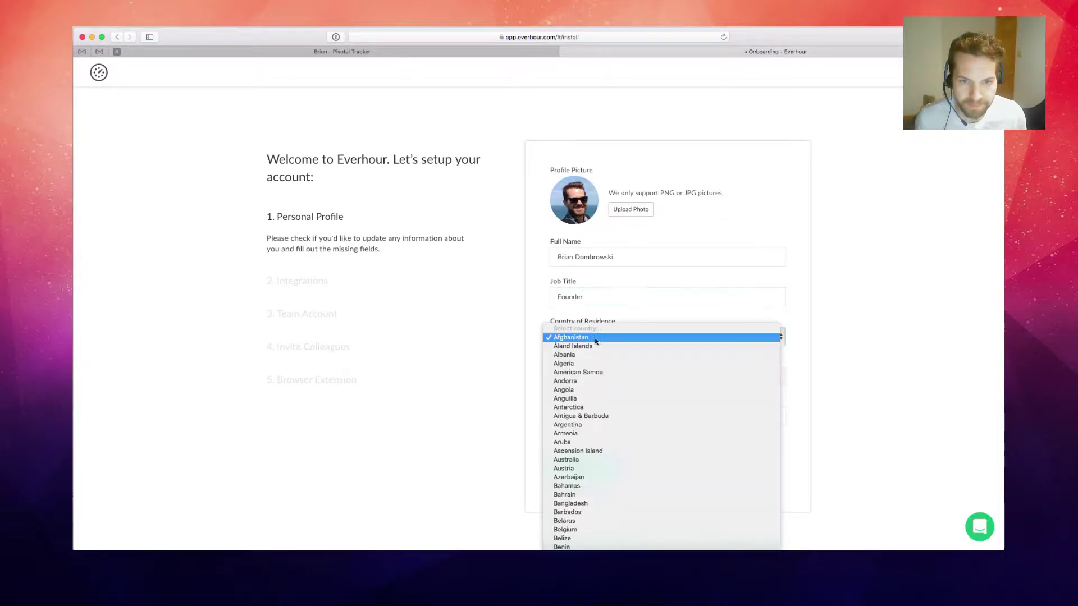
scroll(608, 356, down, 15)
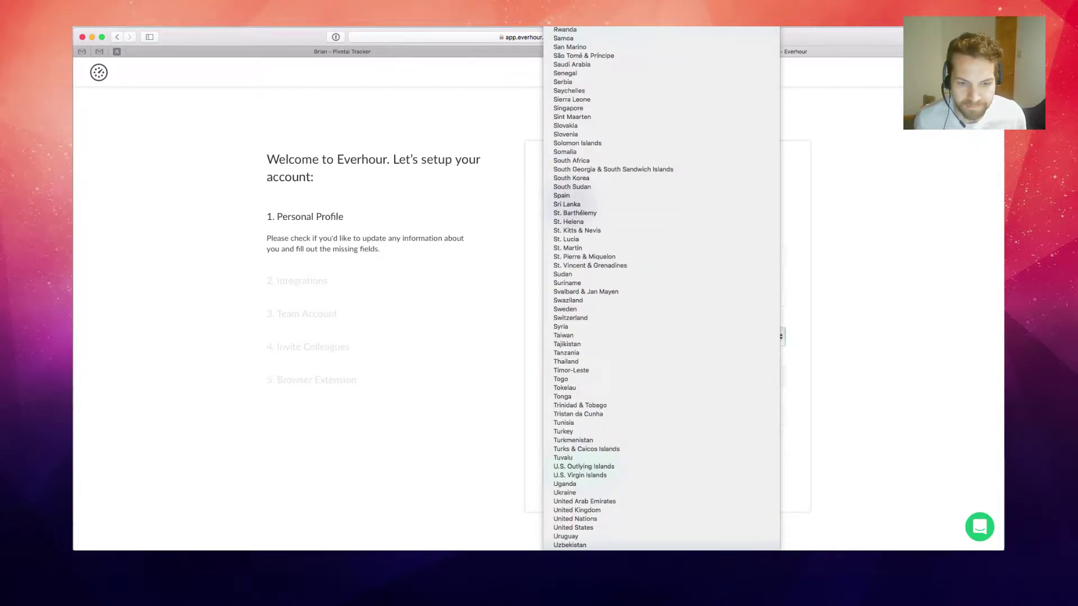
text(united s)
key(Up)
key(Down)
key(Return)
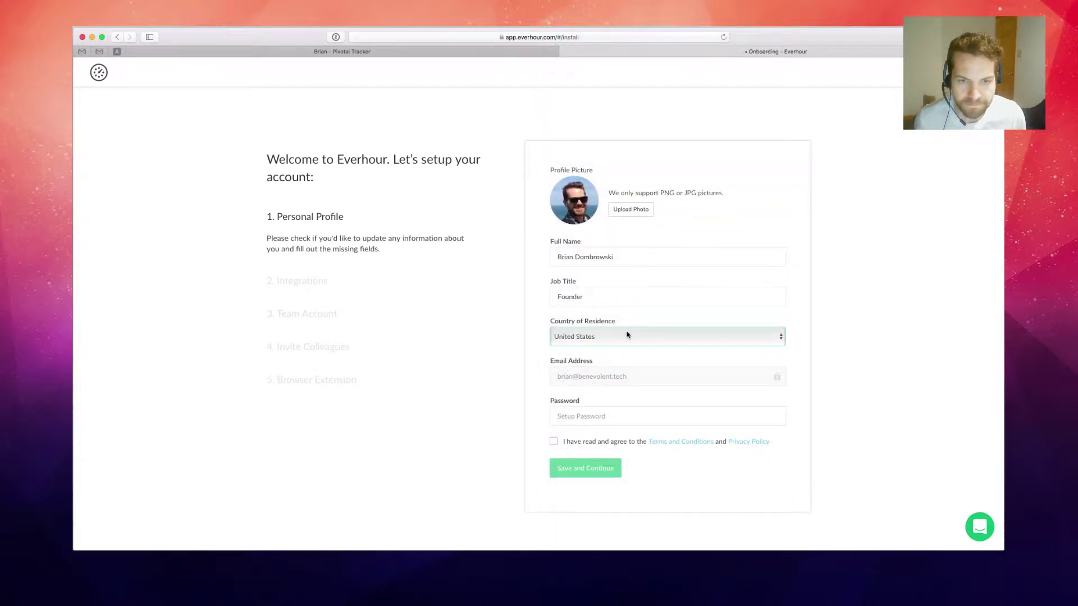
Fill the account password with a 1Password-generated one, agree to the terms and privacy policy, and save the personal profile.
click(630, 417)
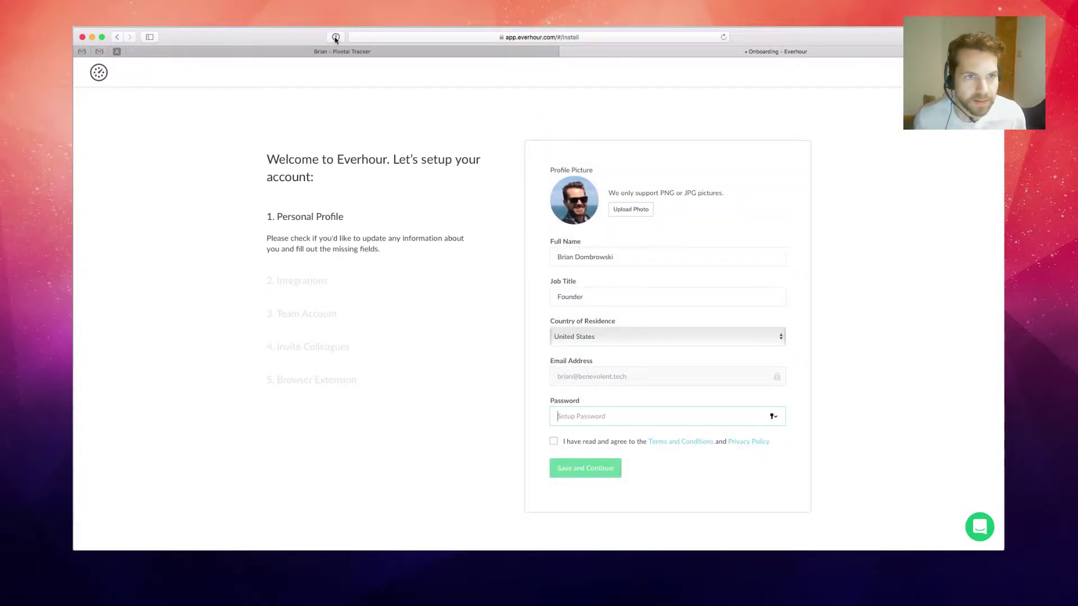
click(336, 37)
click(595, 188)
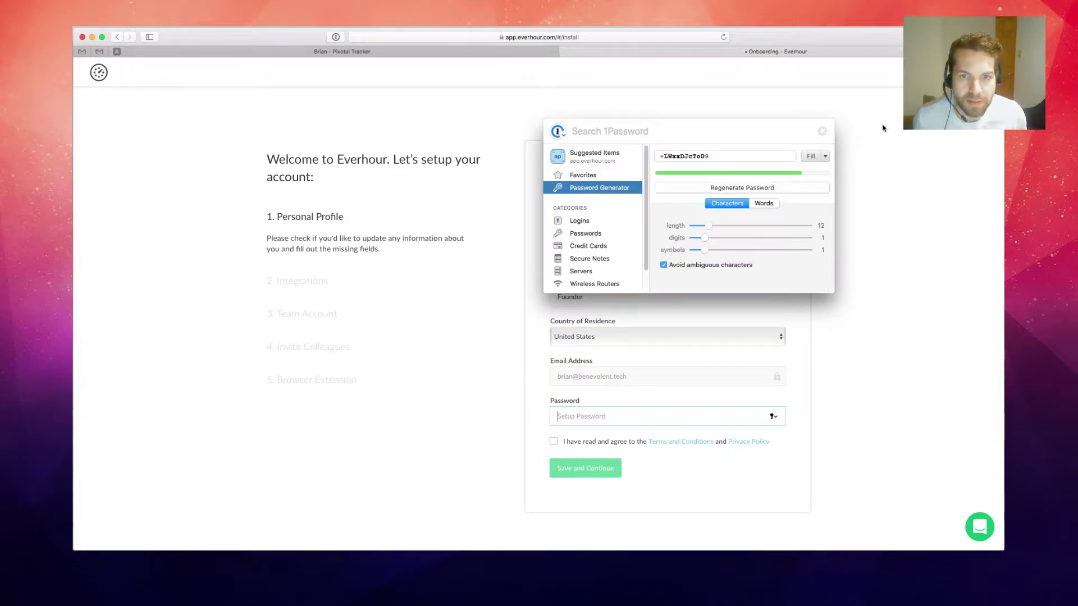
click(810, 157)
click(573, 444)
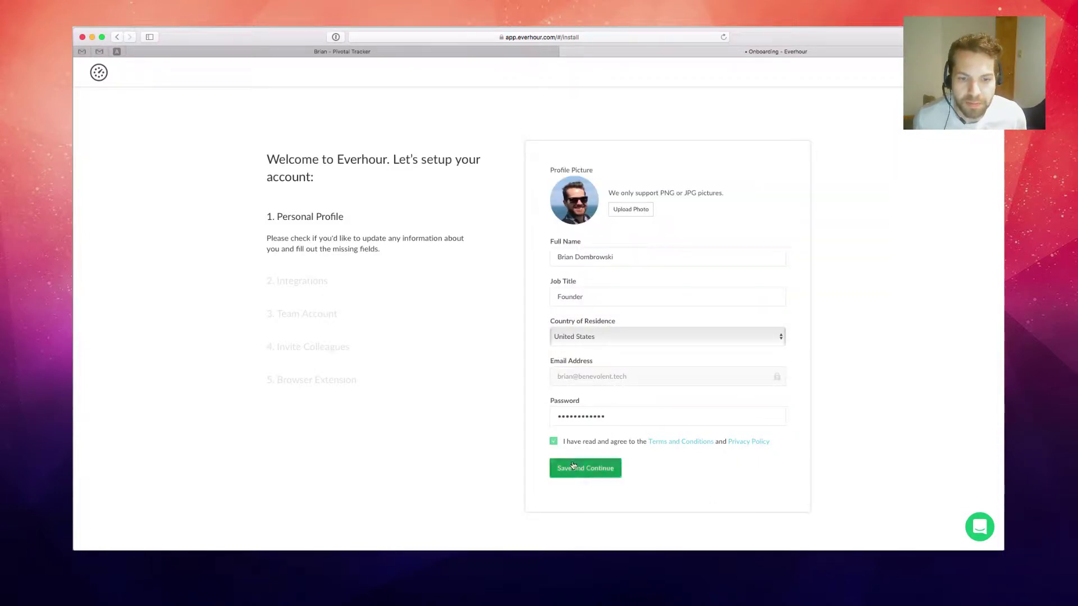
click(585, 468)
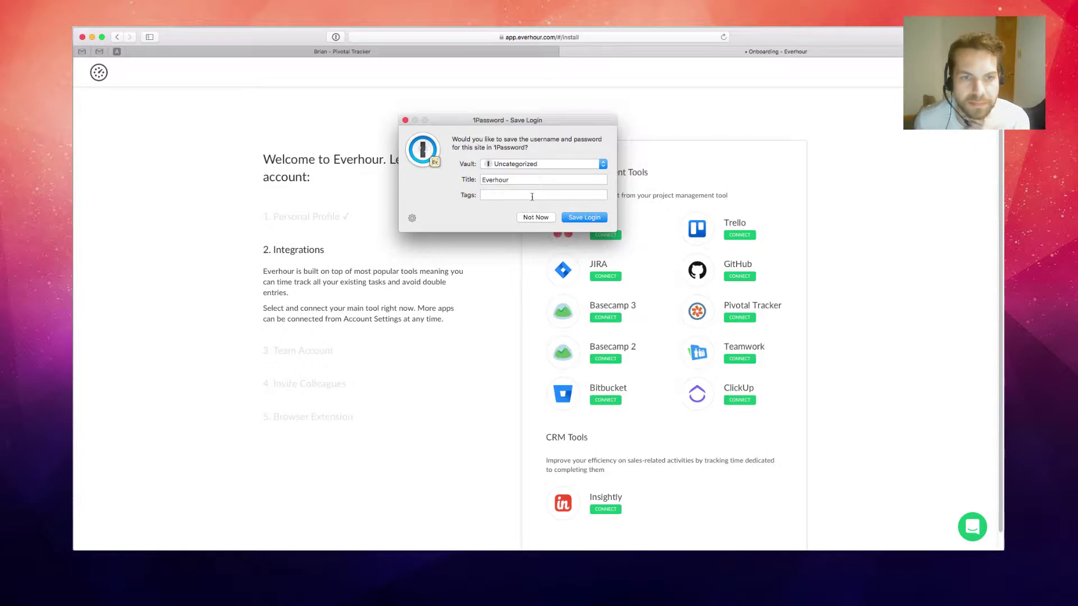
Choose another vault for the Everhour login and save it in 1Password.
click(505, 164)
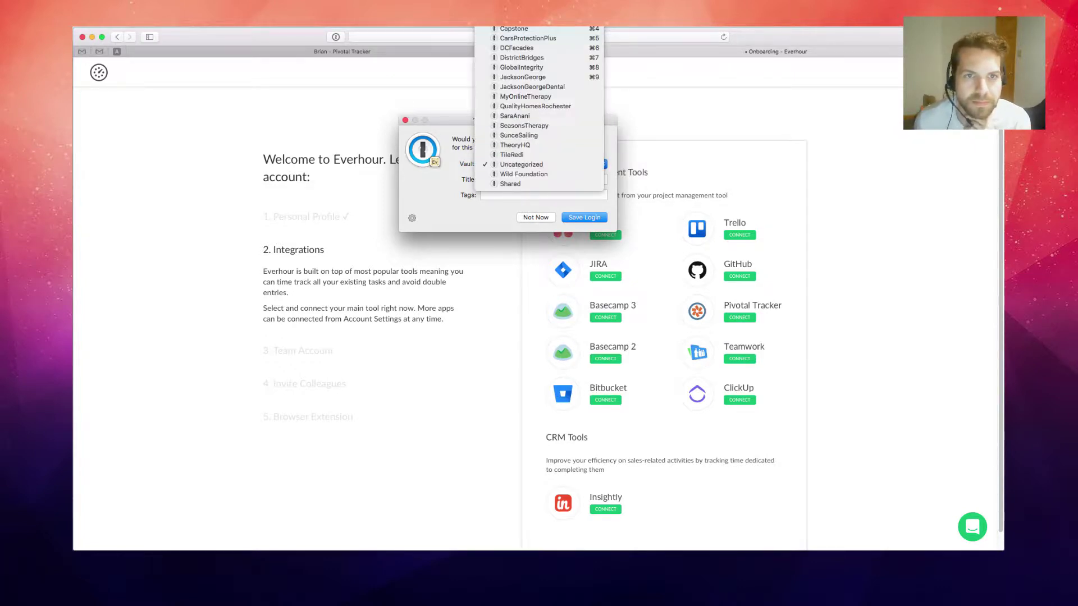
click(522, 26)
click(581, 219)
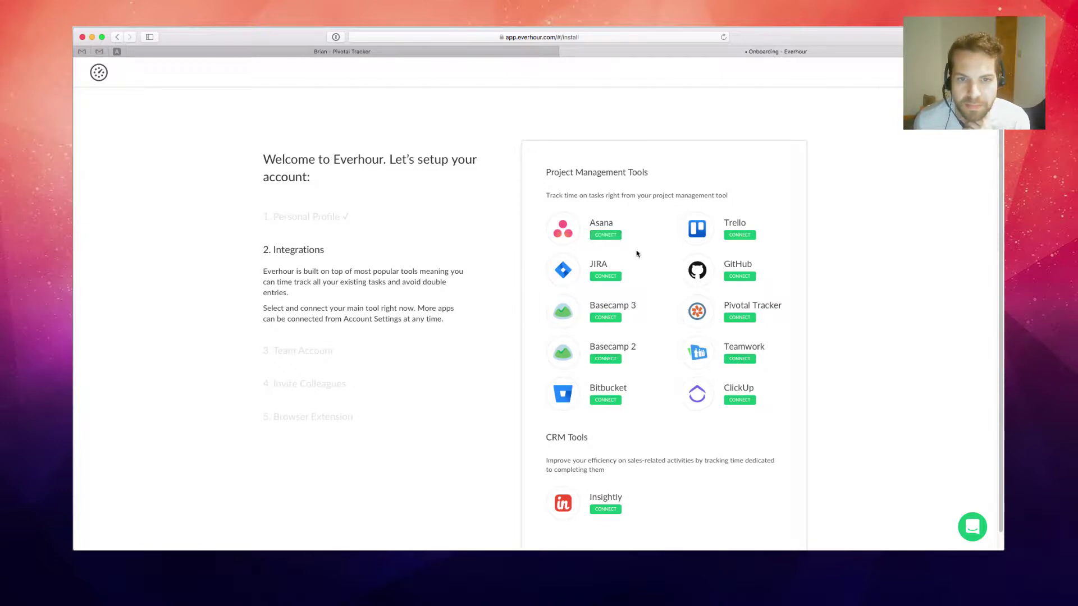
Choose the Pivotal Tracker integration, then look for its API key in the Pivotal Tracker accounts and project.
click(739, 318)
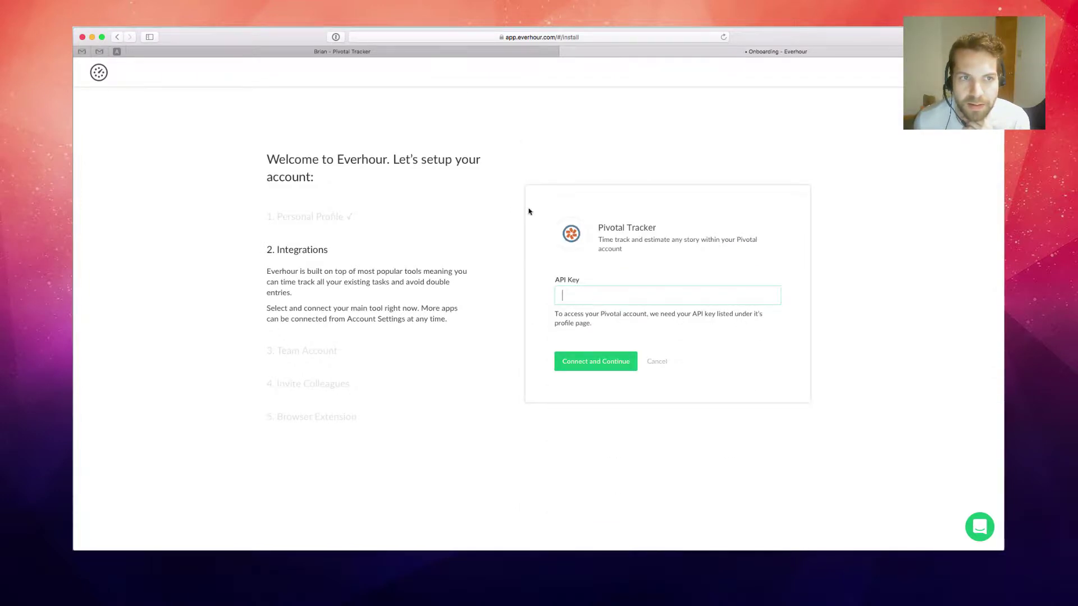
click(411, 52)
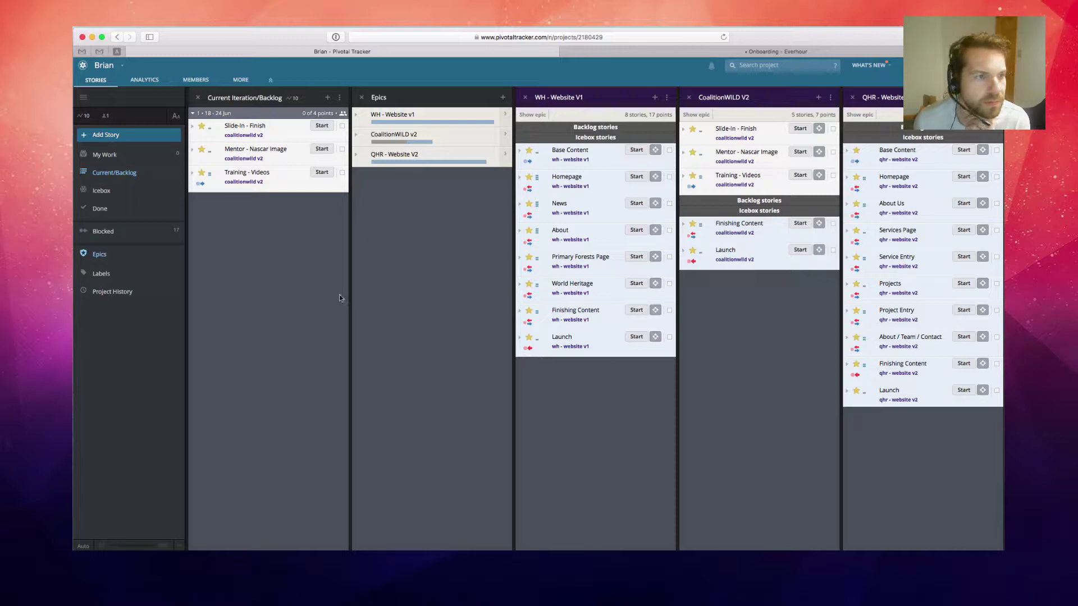
click(954, 66)
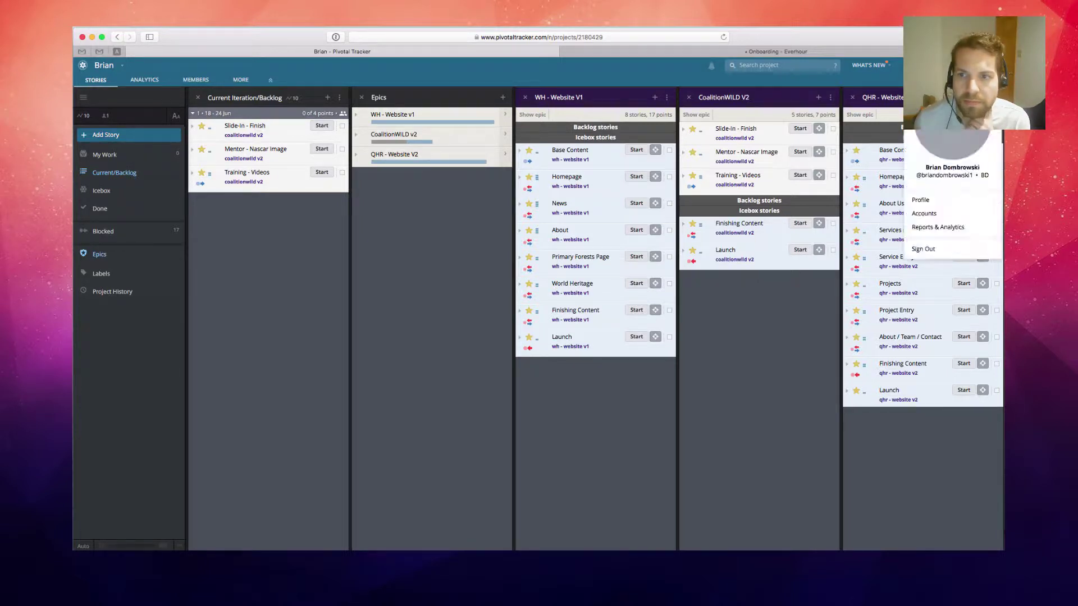
click(943, 216)
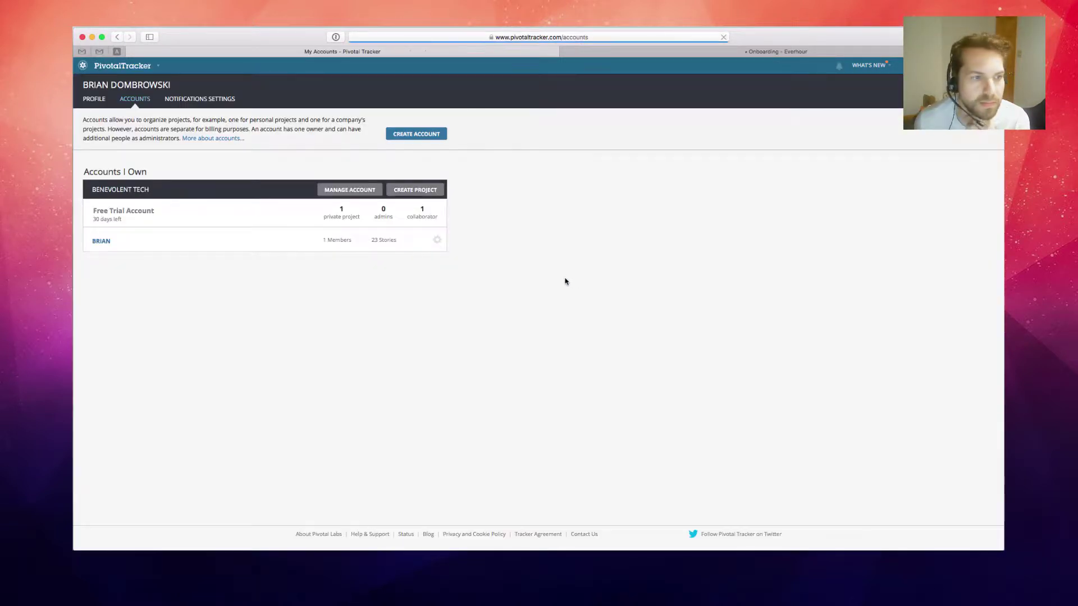
click(108, 243)
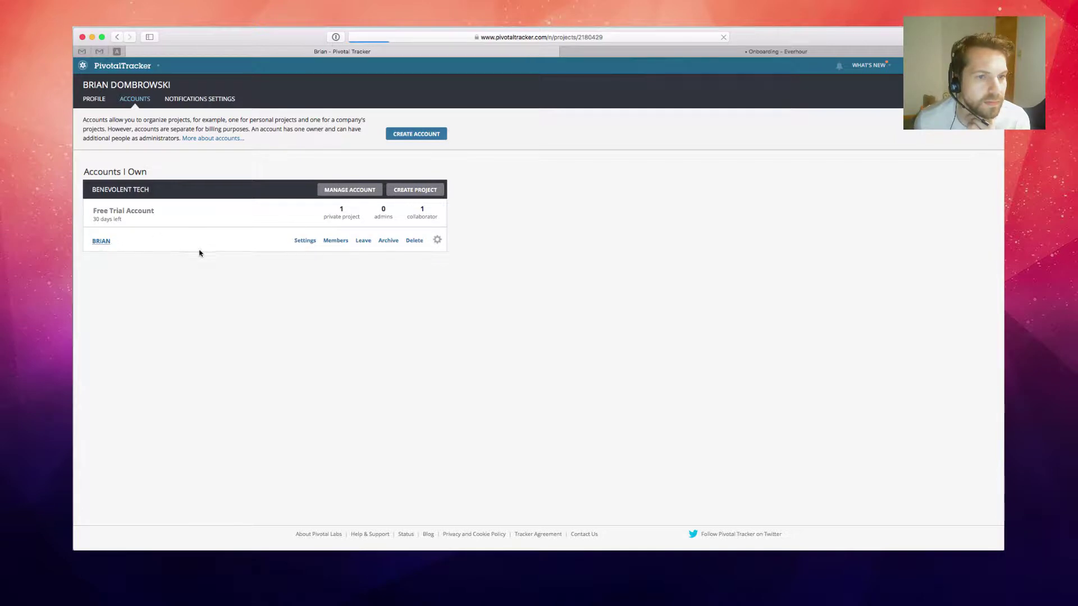
key(super+bracketleft)
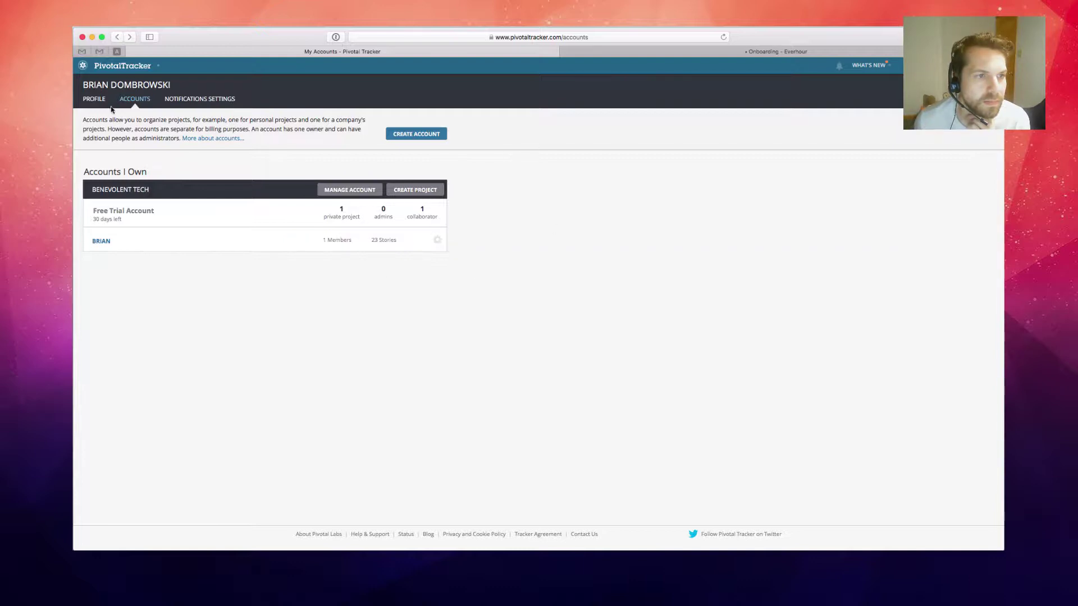
Copy the API token from the Pivotal Tracker profile.
click(94, 100)
scroll(215, 425, down, 5)
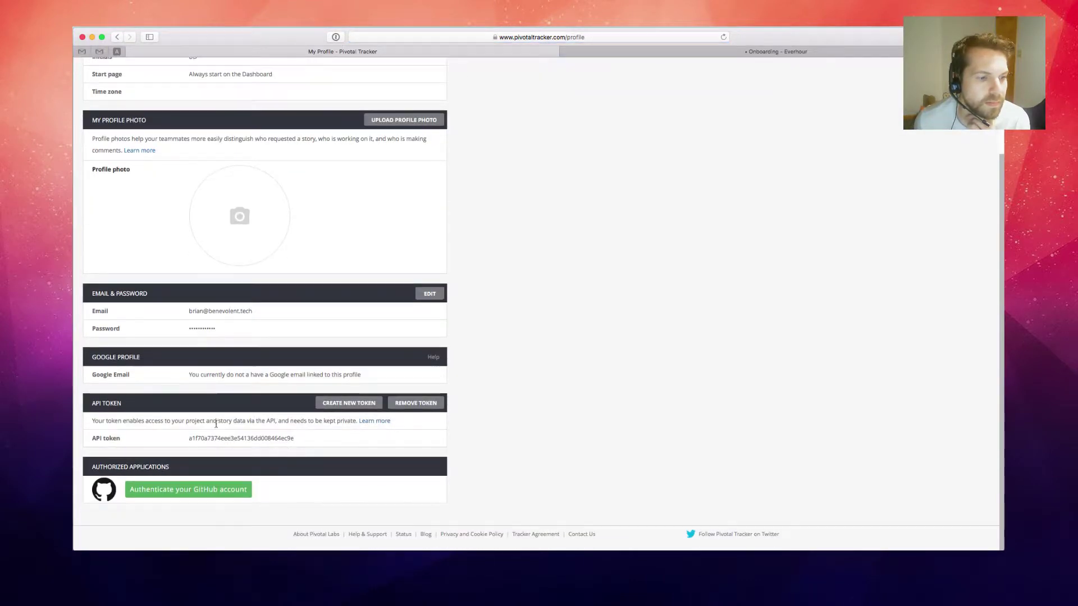
double_click(200, 438)
right_click(201, 438)
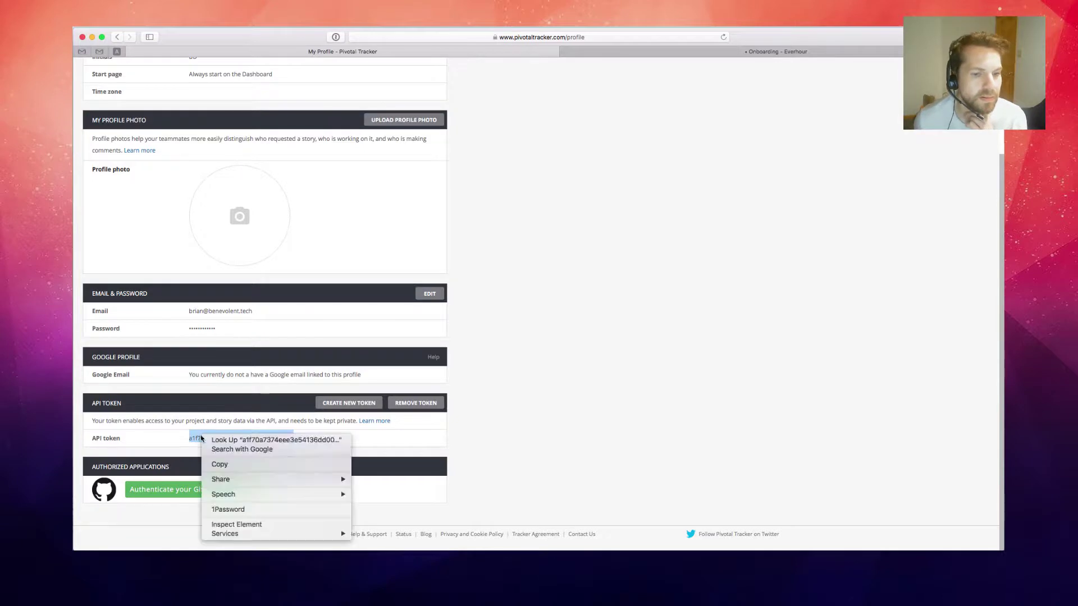
click(230, 465)
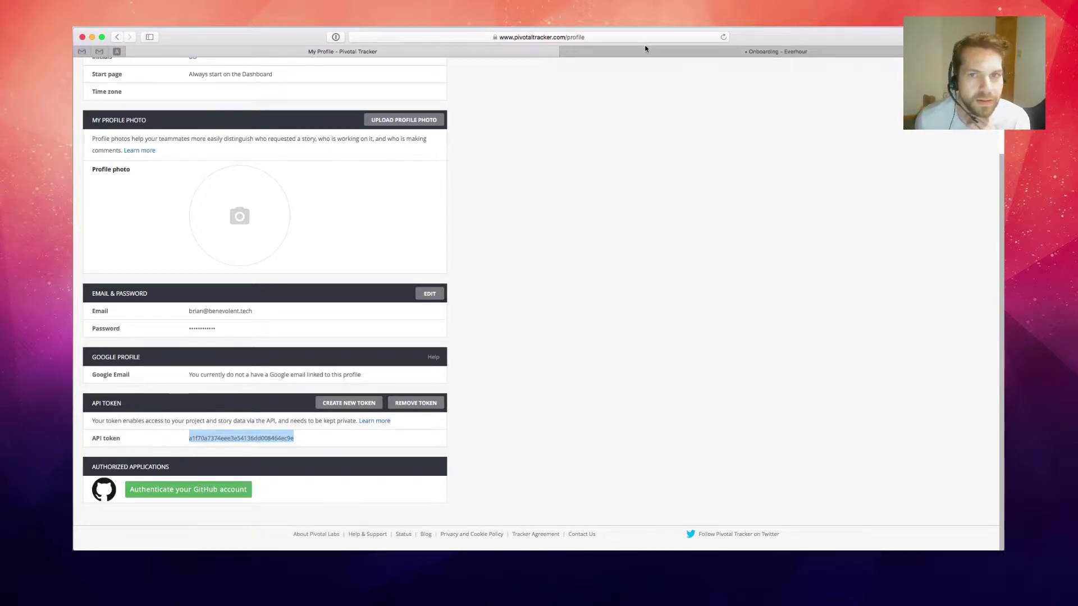
Return to the Everhour onboarding page, paste the API key, and connect Pivotal Tracker.
click(645, 49)
right_click(606, 295)
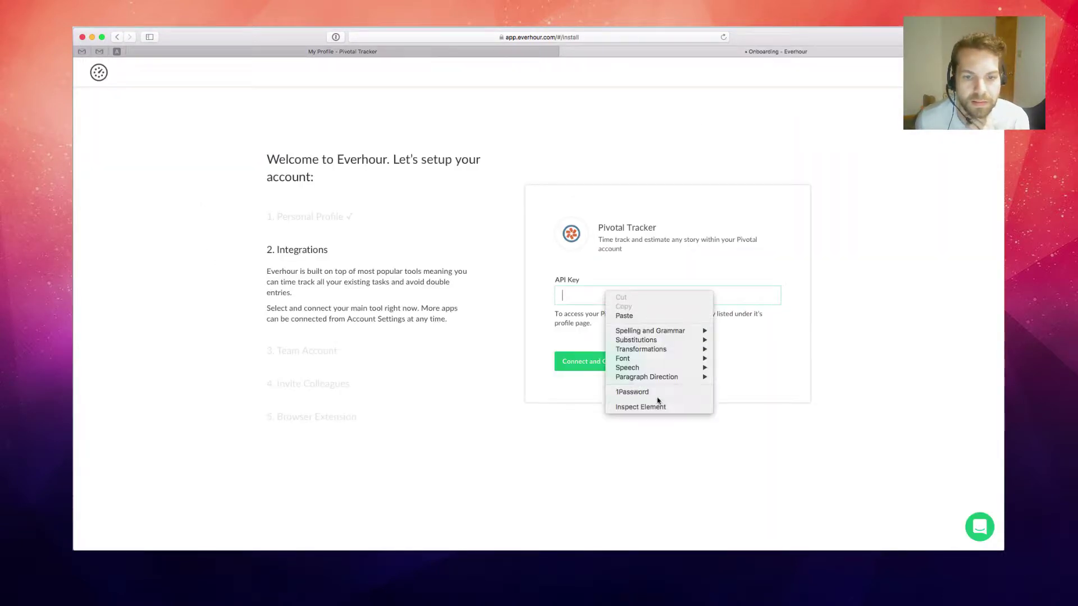
click(624, 315)
key(Return)
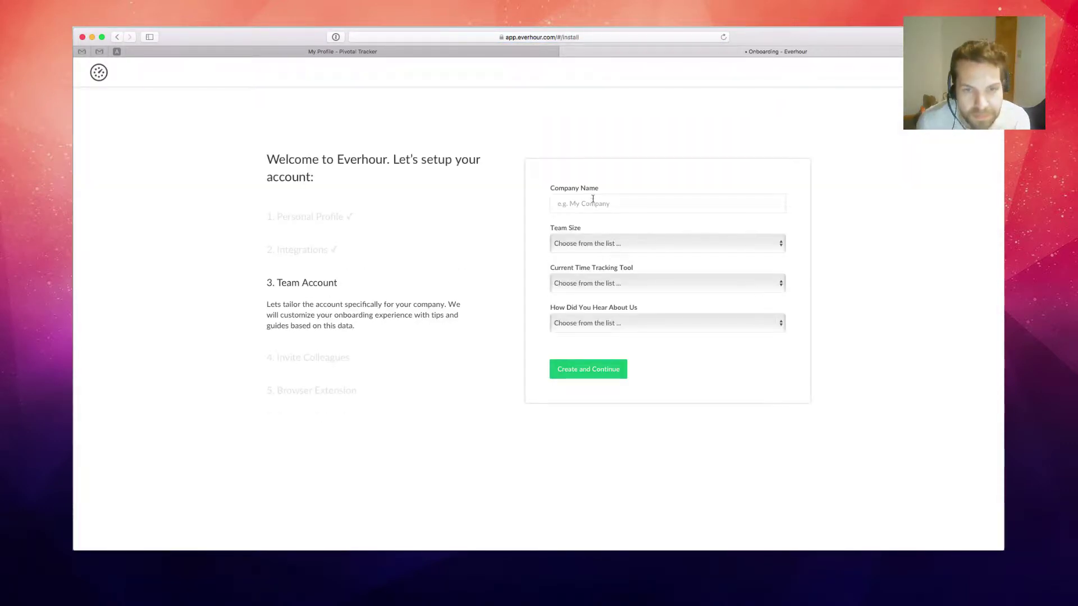
Enter Benevolent Tech as the company name and set the team size to 1-10.
click(592, 198)
text(B)
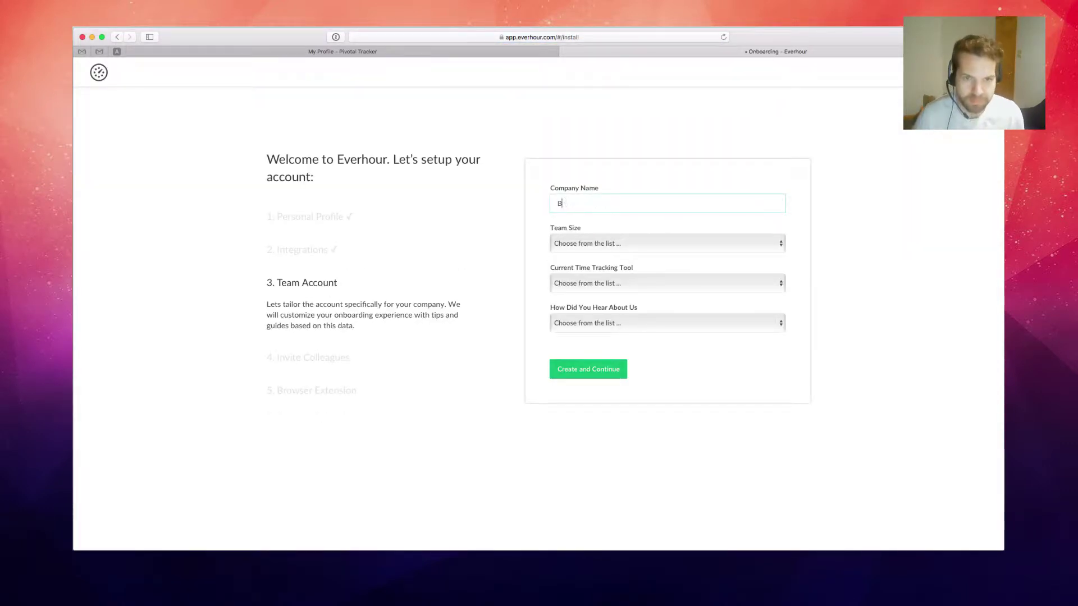
text(e)
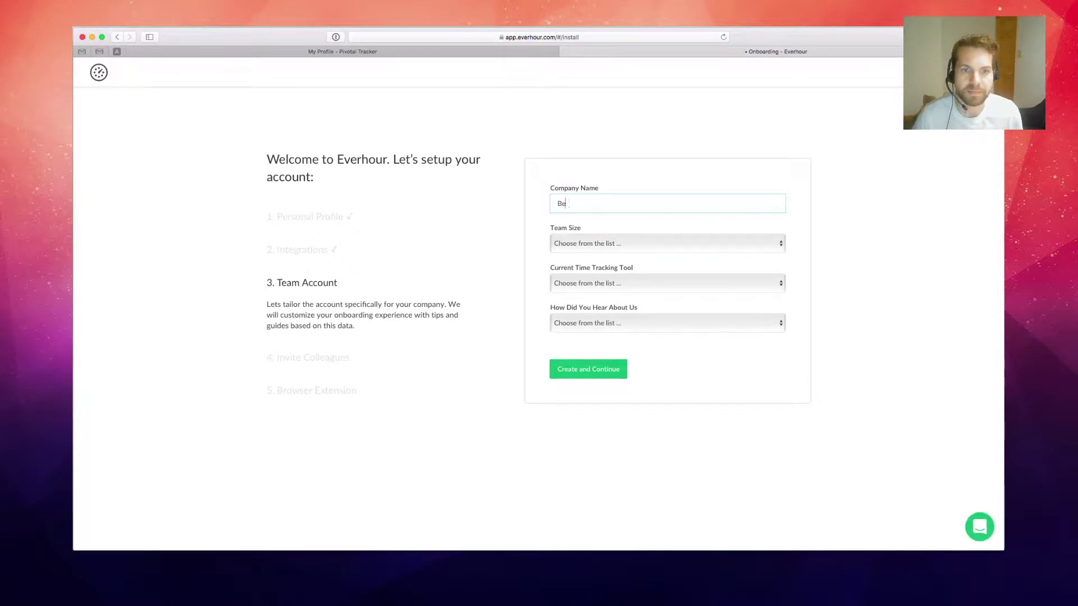
text(nevolent Tech)
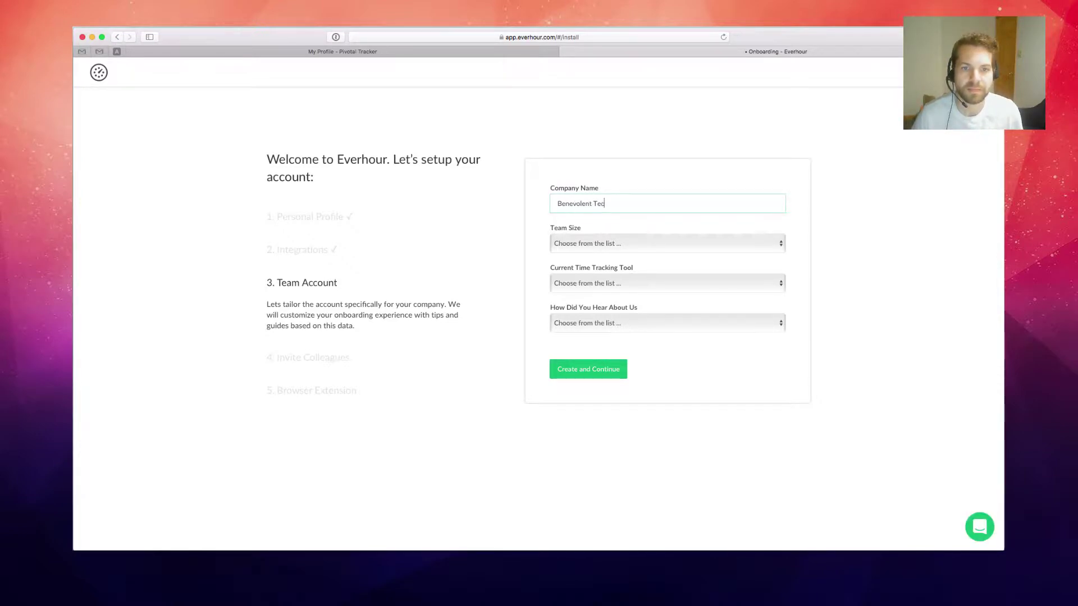
click(666, 245)
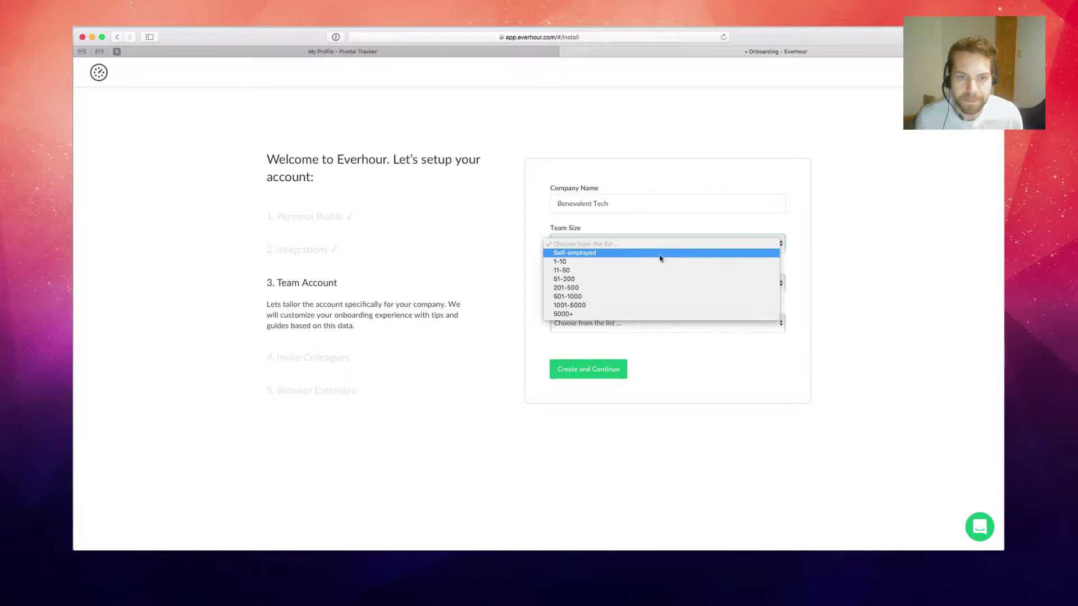
click(661, 262)
Set the current time tracking tool to Harvest and the referral source to Google search, and create the team account.
click(608, 283)
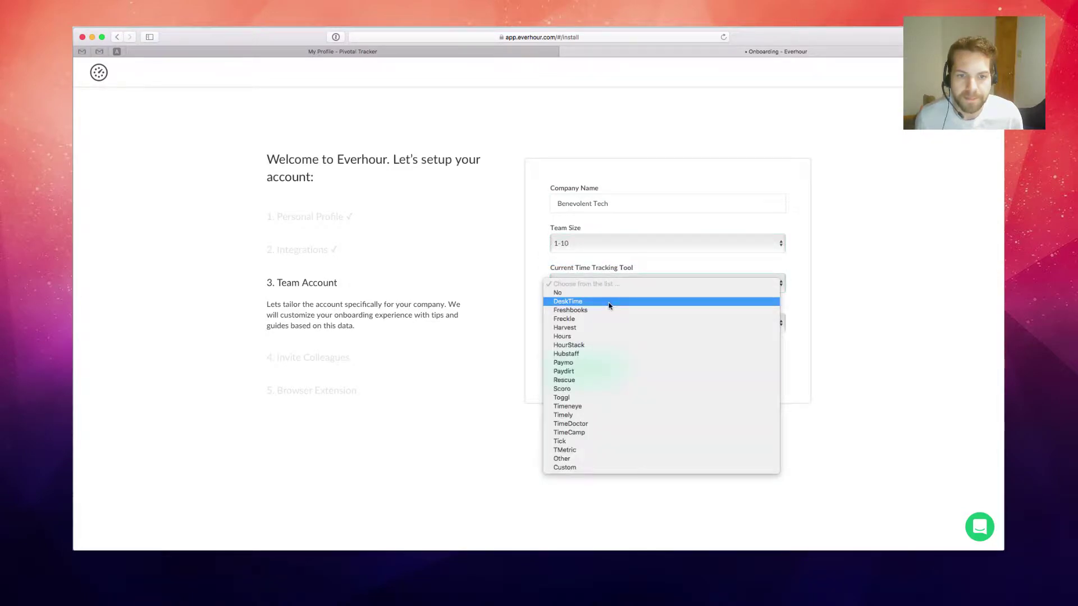
click(584, 327)
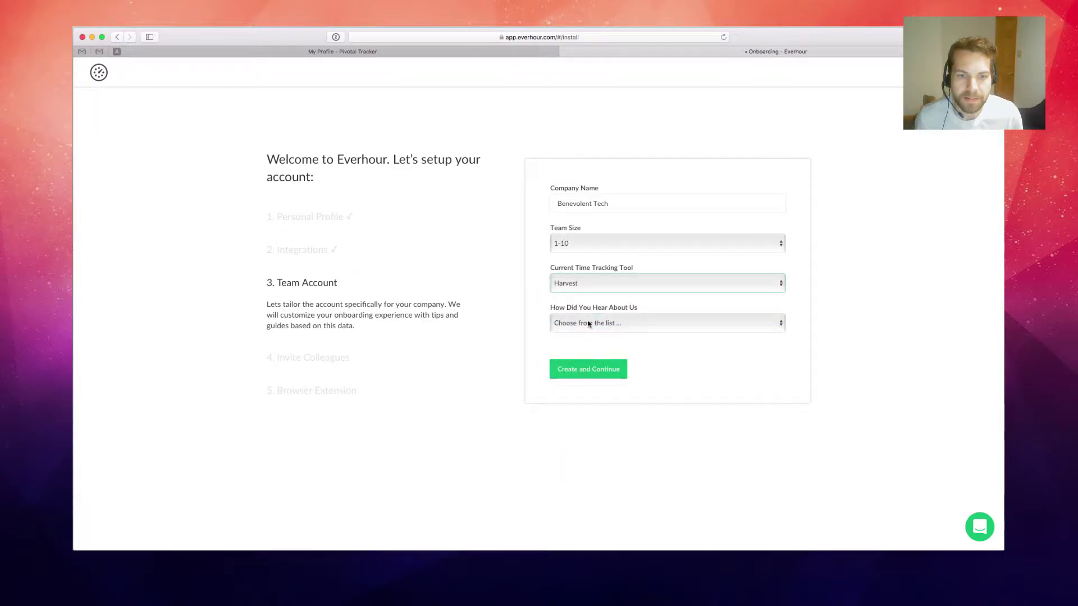
click(587, 324)
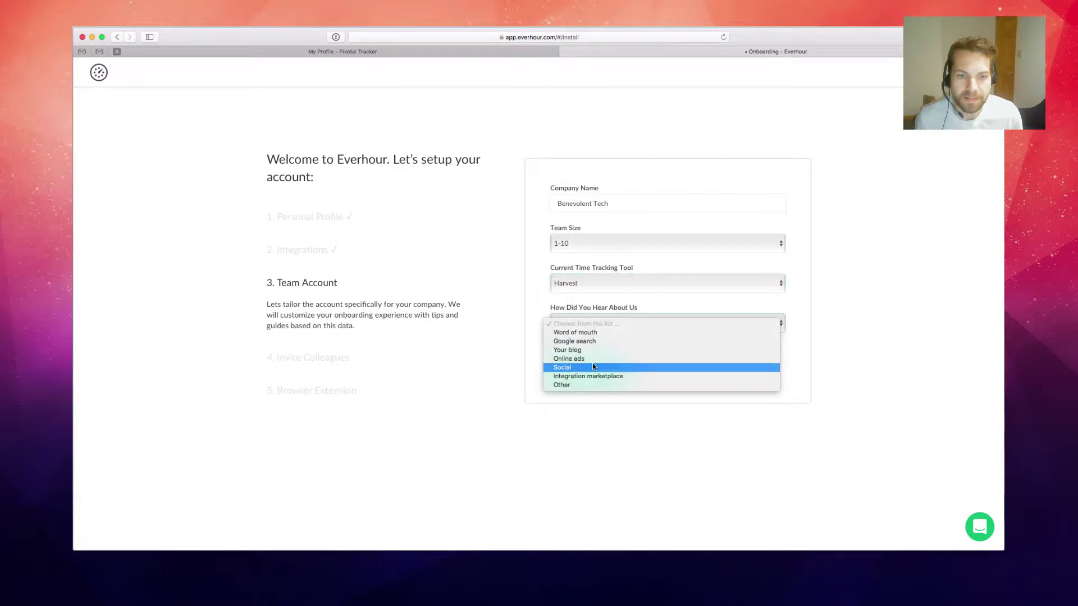
click(620, 344)
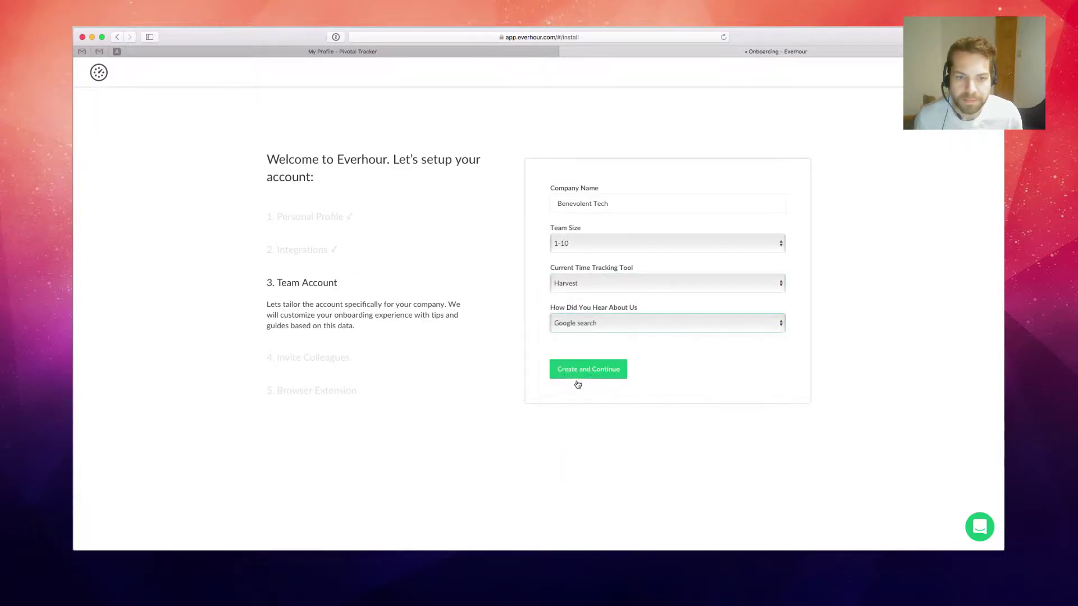
click(587, 375)
Skip inviting colleagues and download the Everhour browser extension for Safari.
click(660, 213)
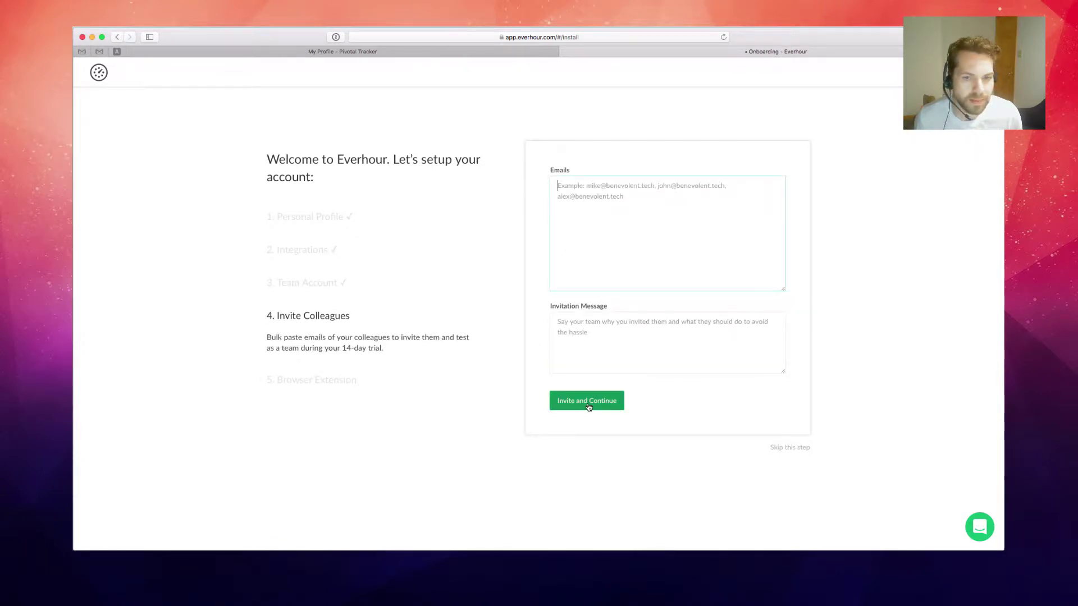
click(789, 448)
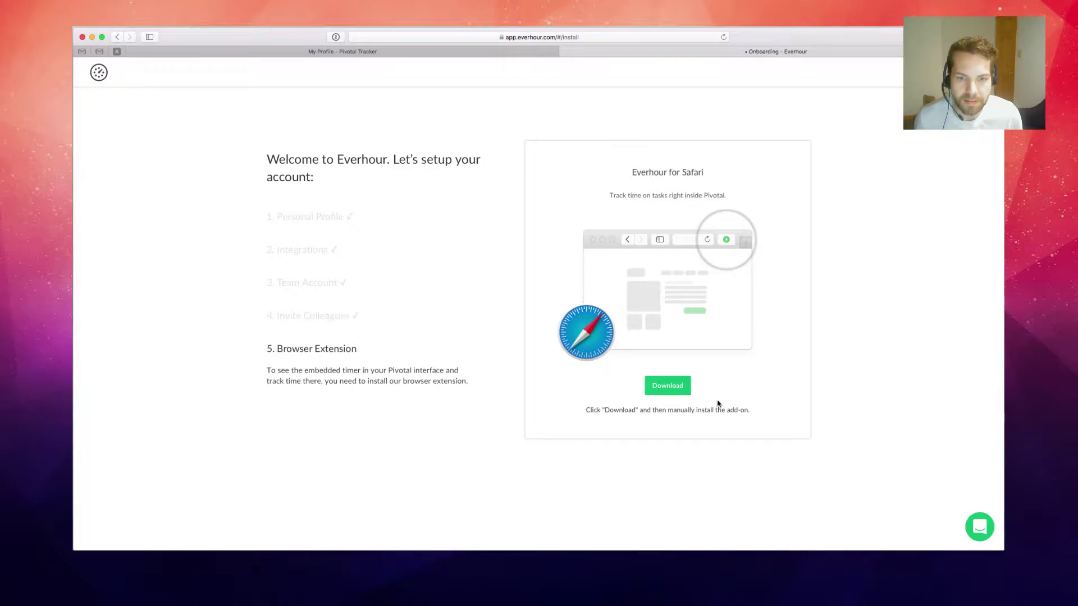
click(677, 393)
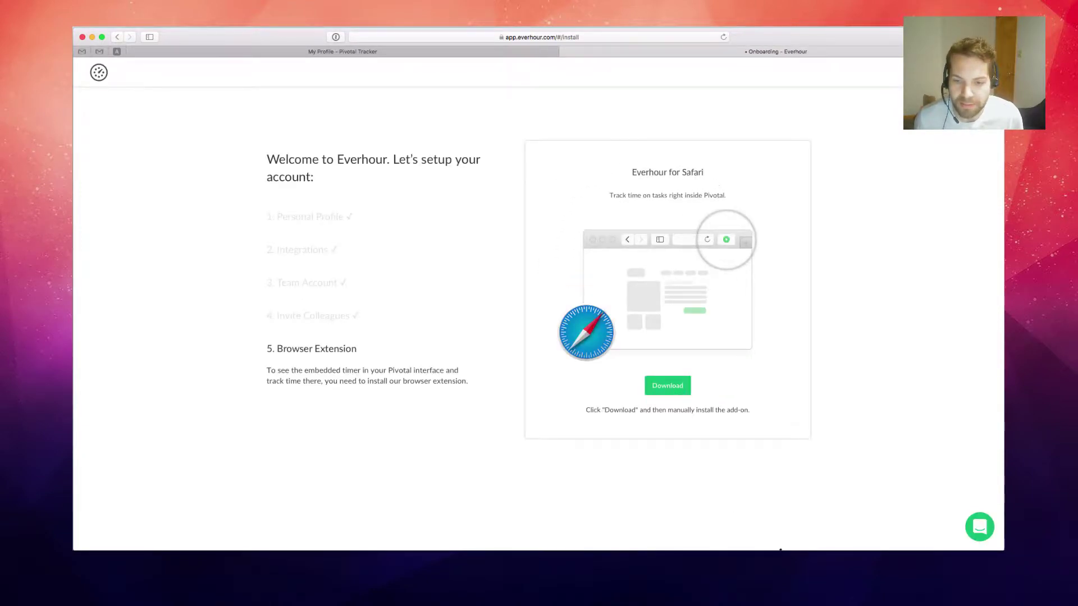
Try to install the downloaded Everhour Time Tracker extension file in Safari by trusting it, and check the installed extensions.
click(755, 587)
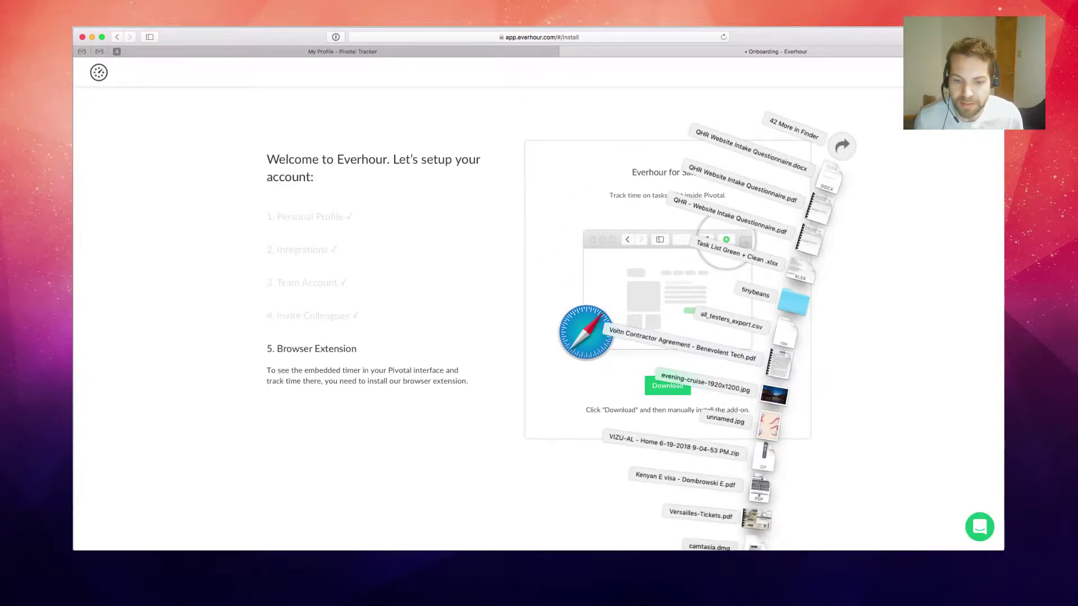
click(753, 548)
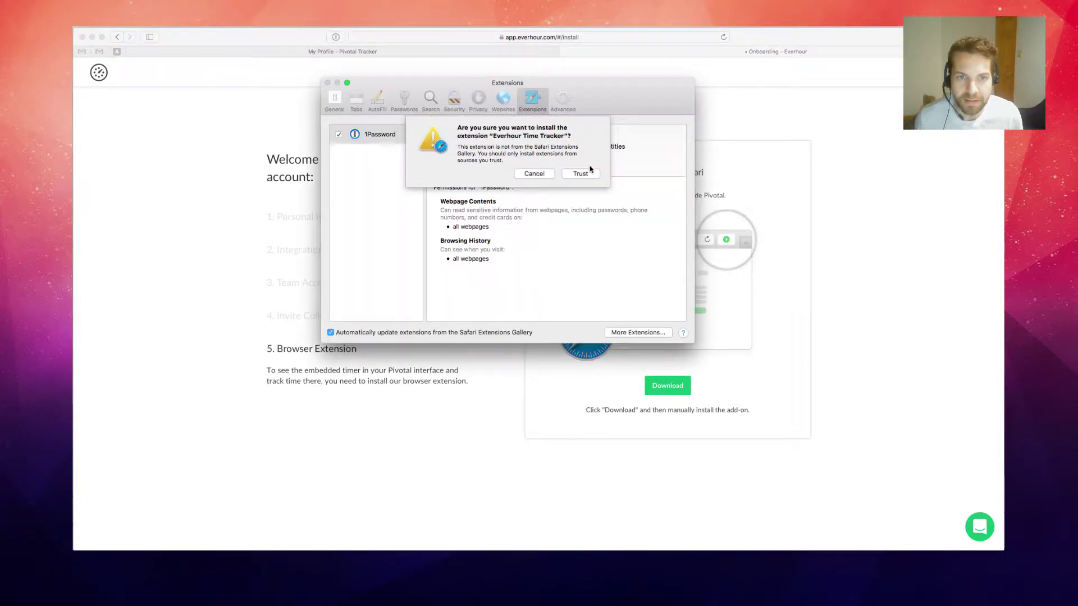
click(589, 174)
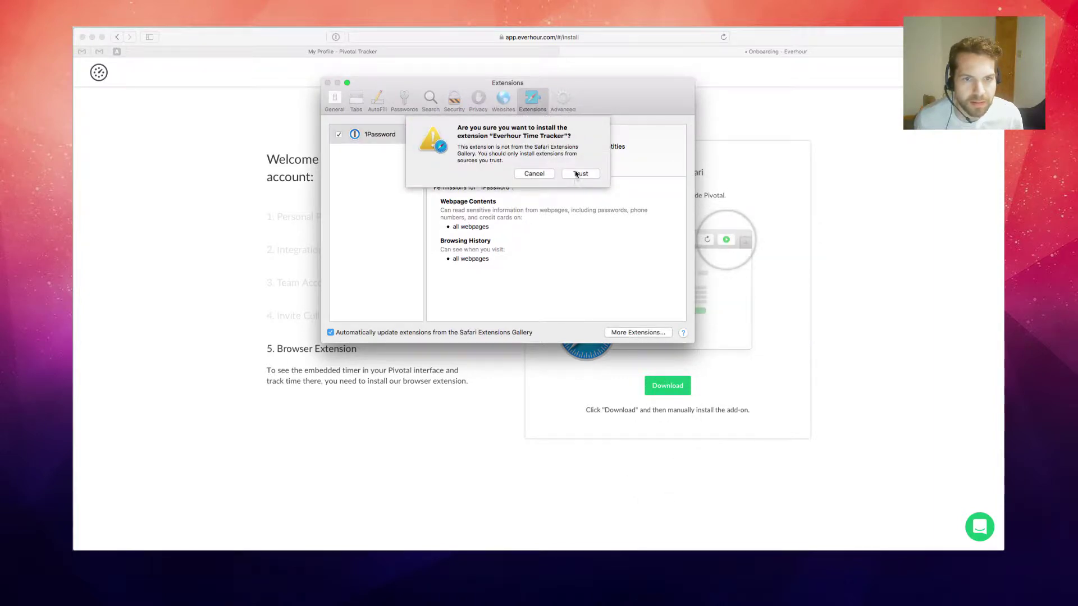
click(577, 173)
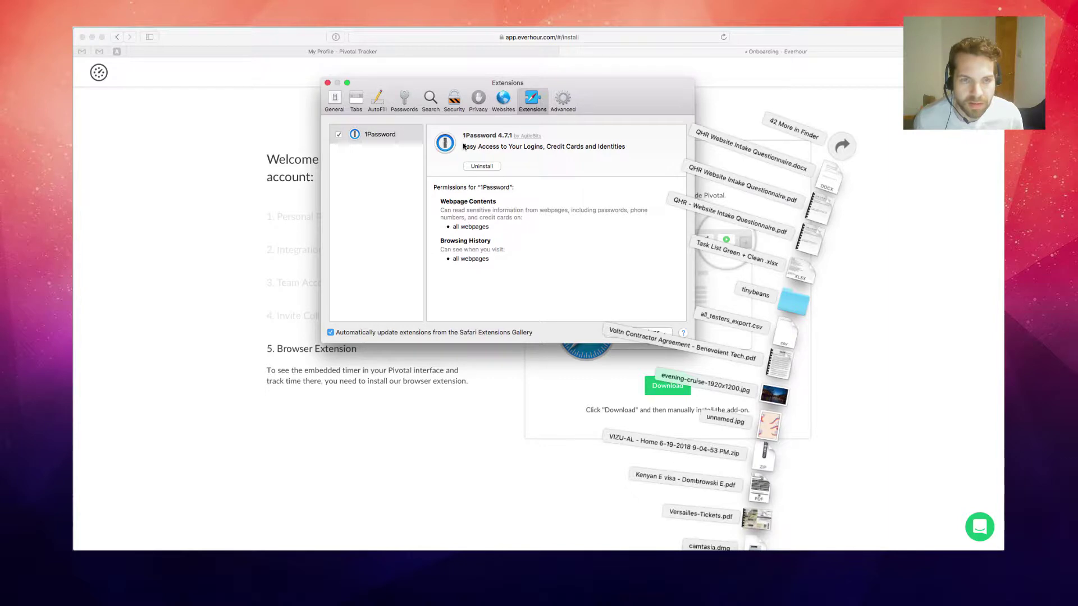
click(368, 135)
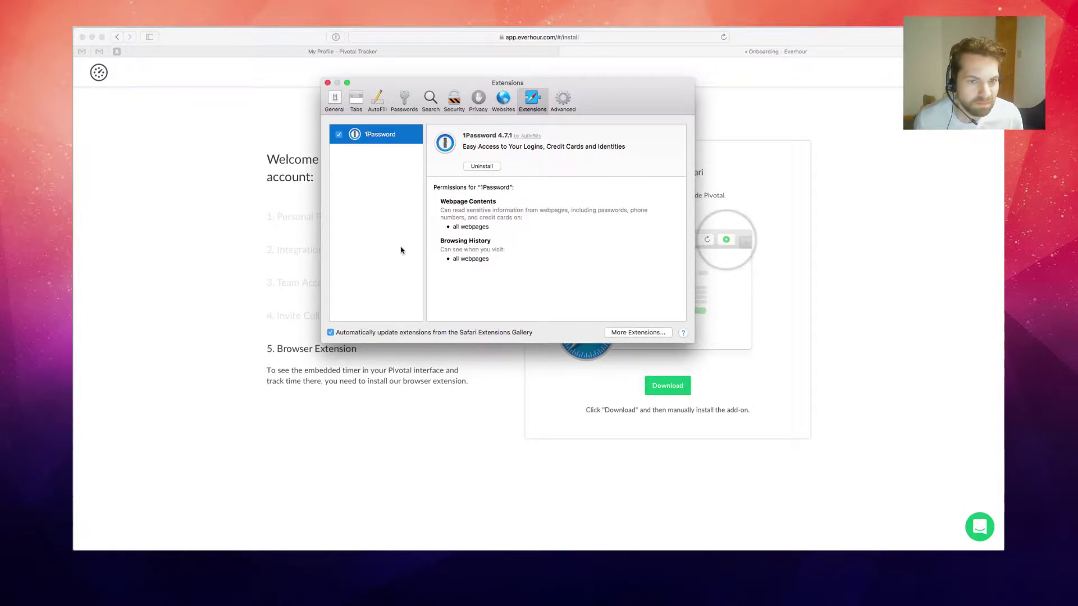
Open the Safari Extensions Gallery and search it for everhour.
click(654, 332)
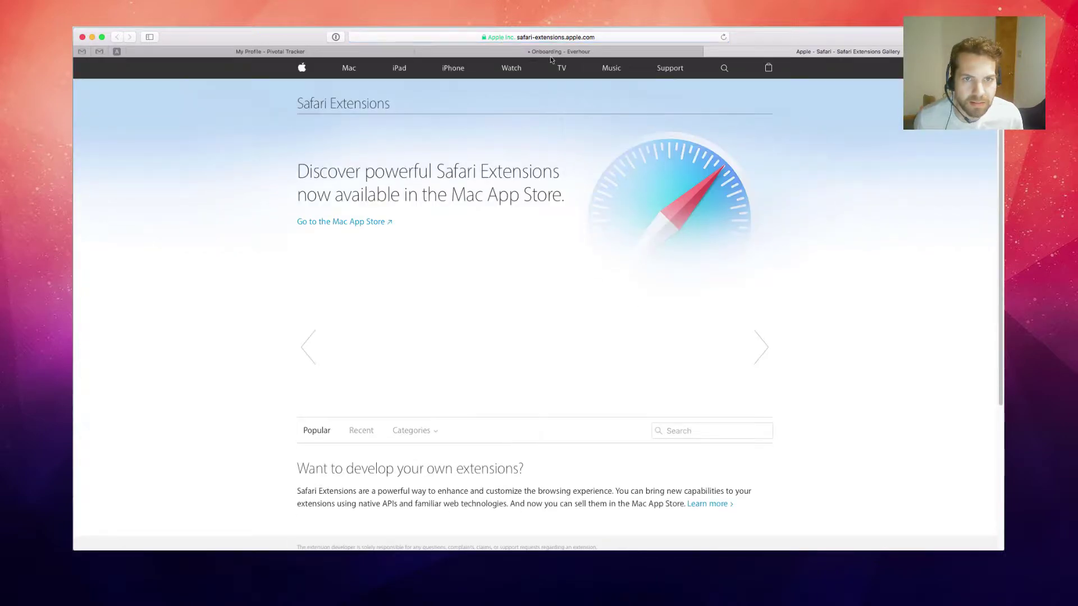
click(552, 54)
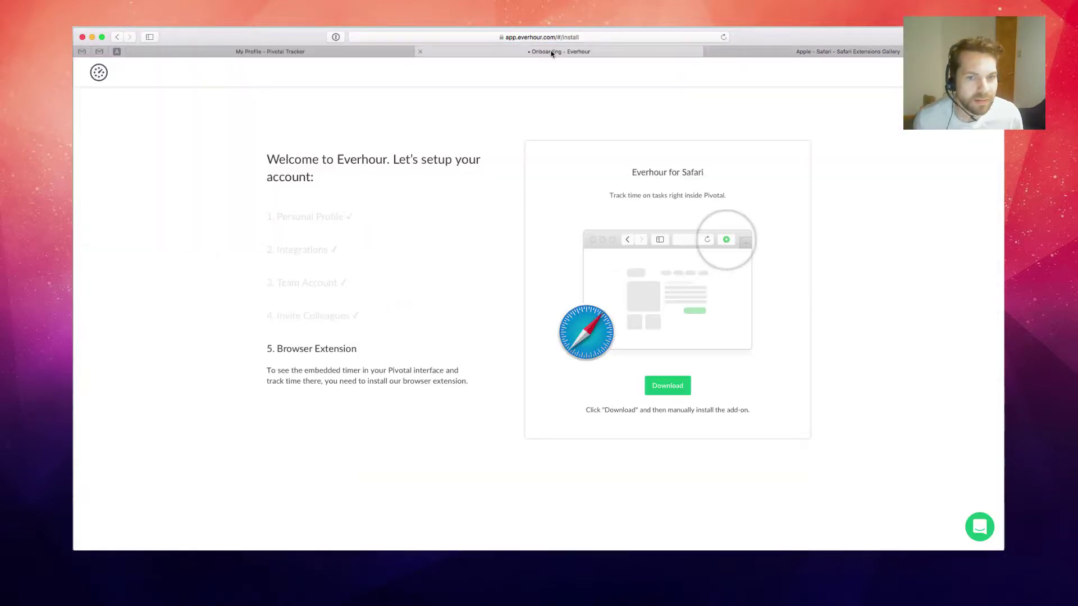
click(672, 392)
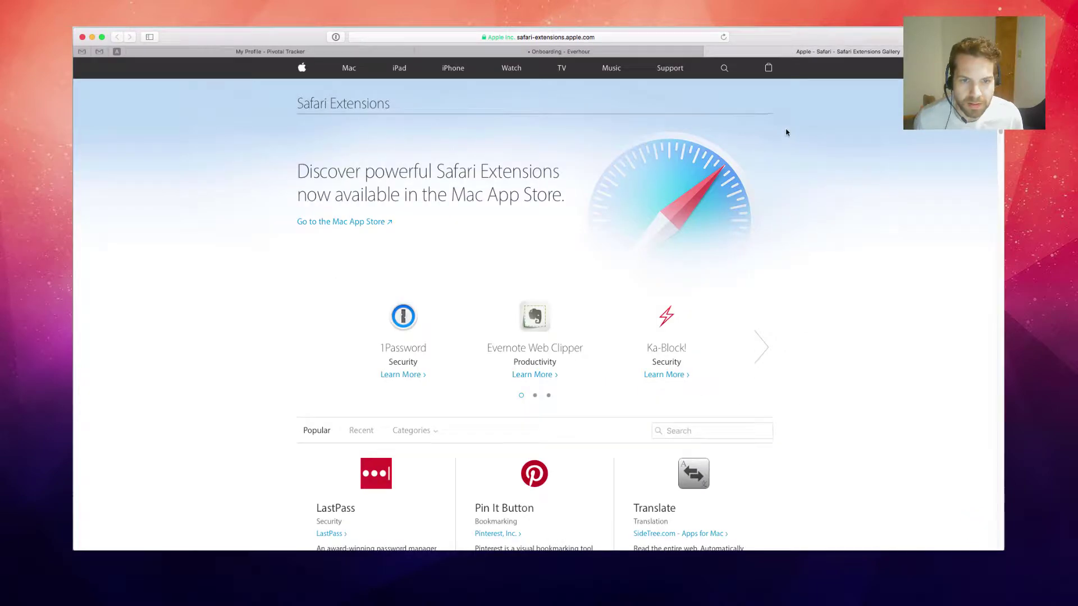
click(667, 431)
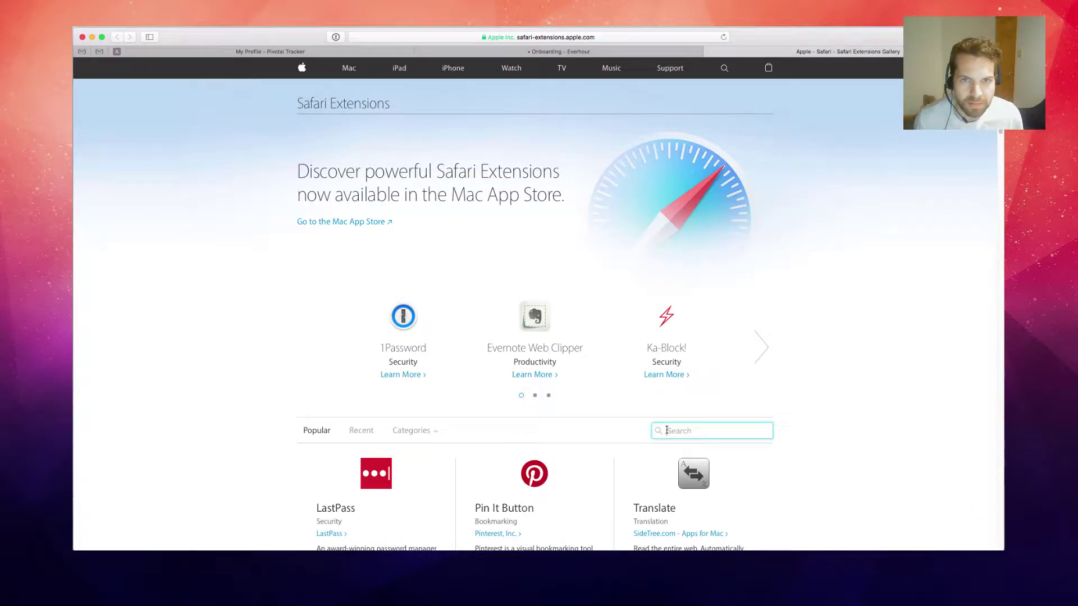
text(everhour)
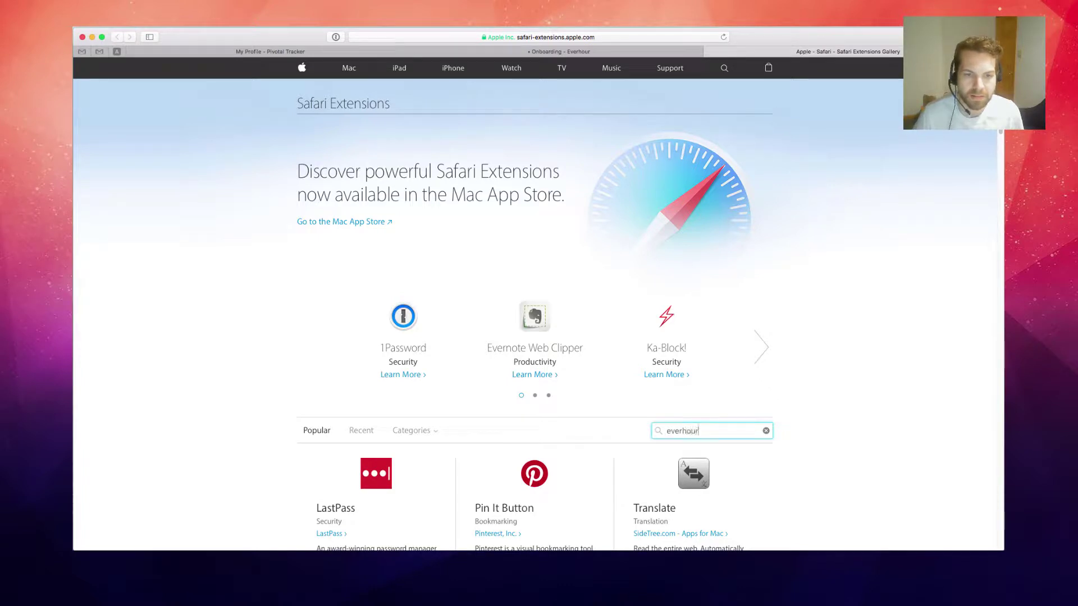
key(Return)
scroll(561, 345, down, 4)
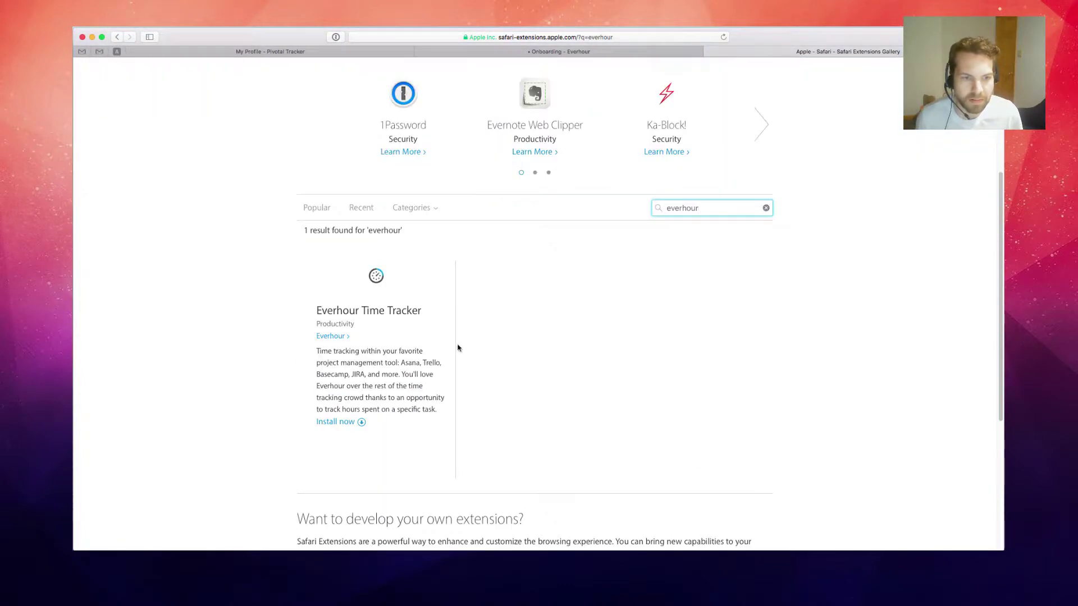
Install the Everhour Time Tracker extension from its gallery page and check it against the Everhour site.
click(386, 274)
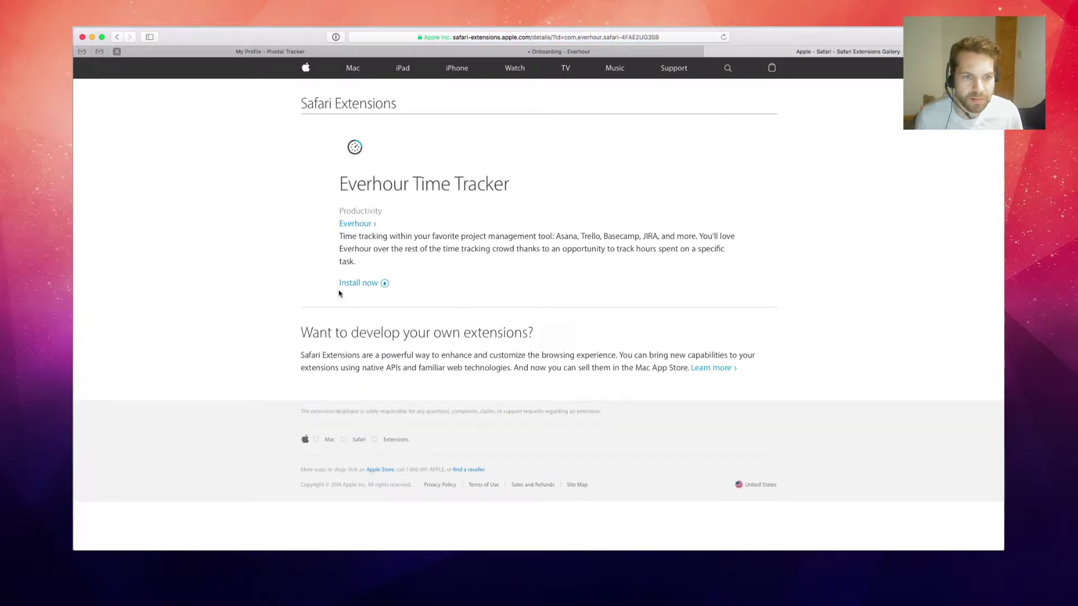
click(344, 286)
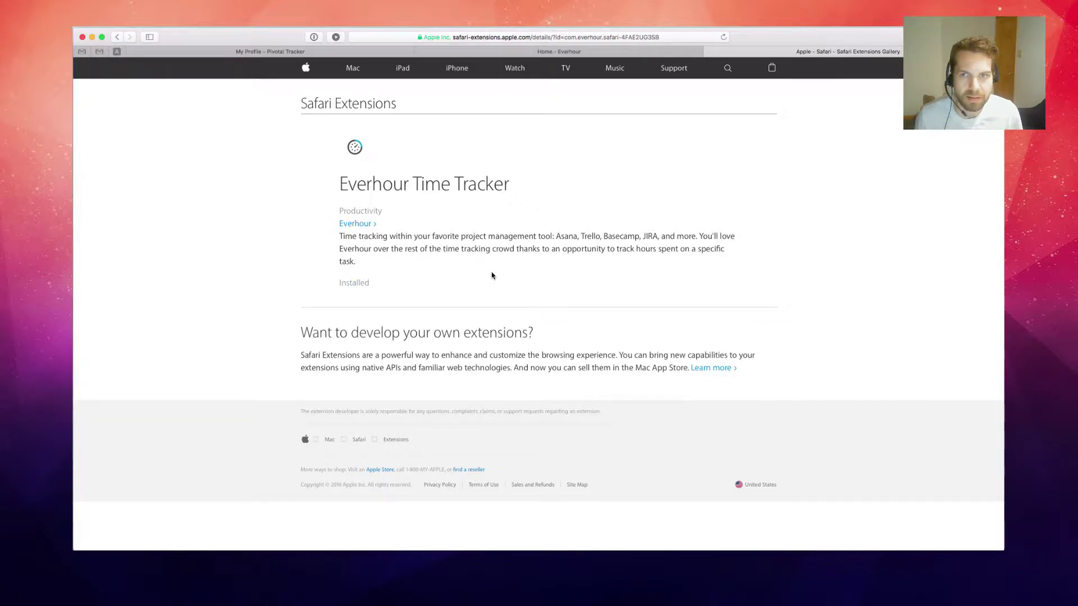
click(583, 56)
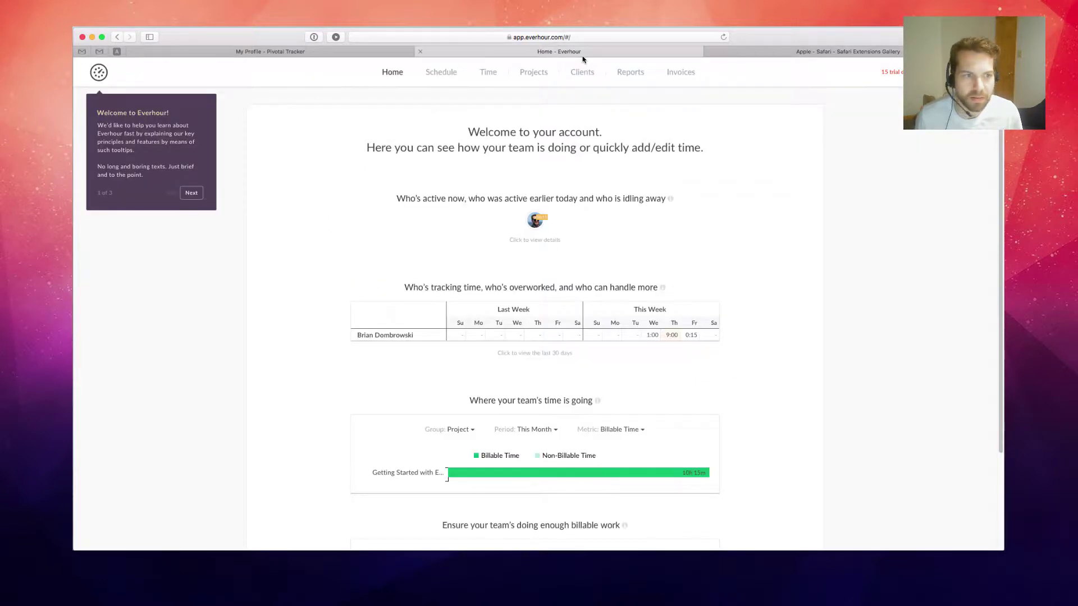
click(798, 58)
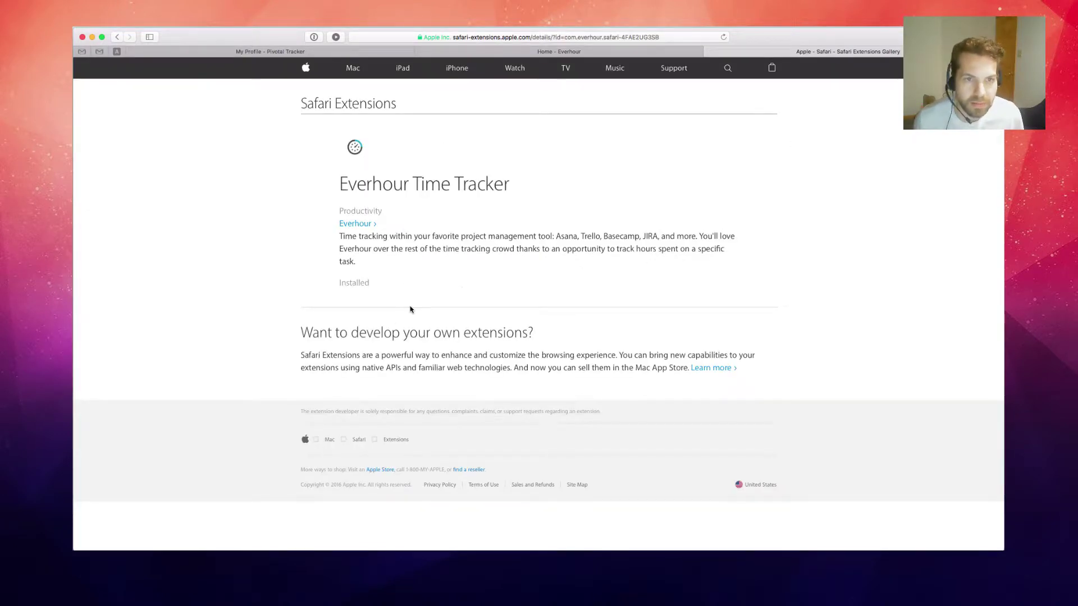
Return to the Everhour home page and go through the welcome tour to its end.
click(654, 52)
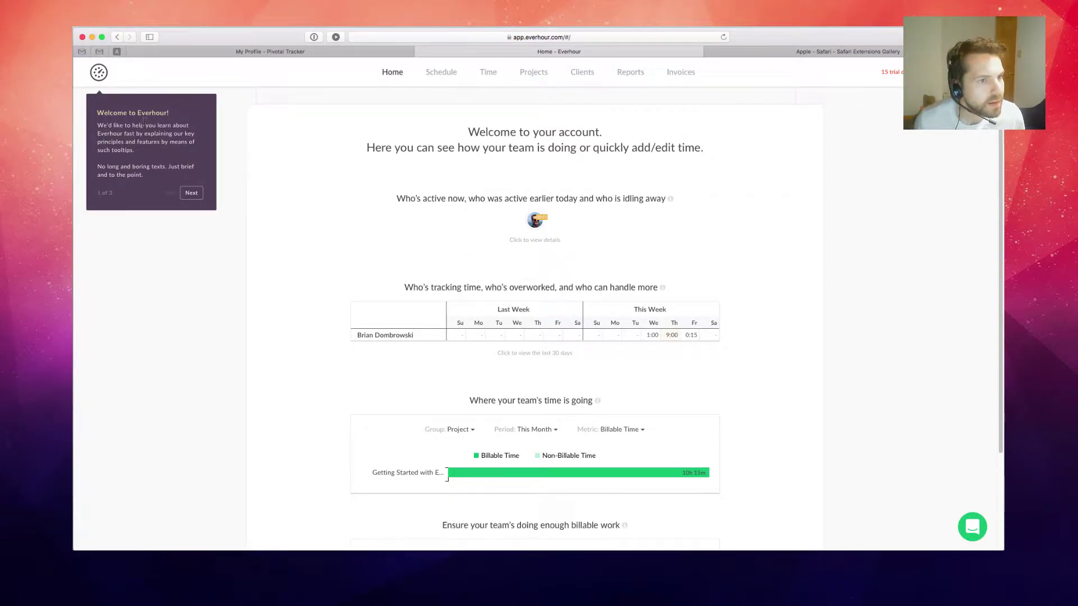
click(192, 194)
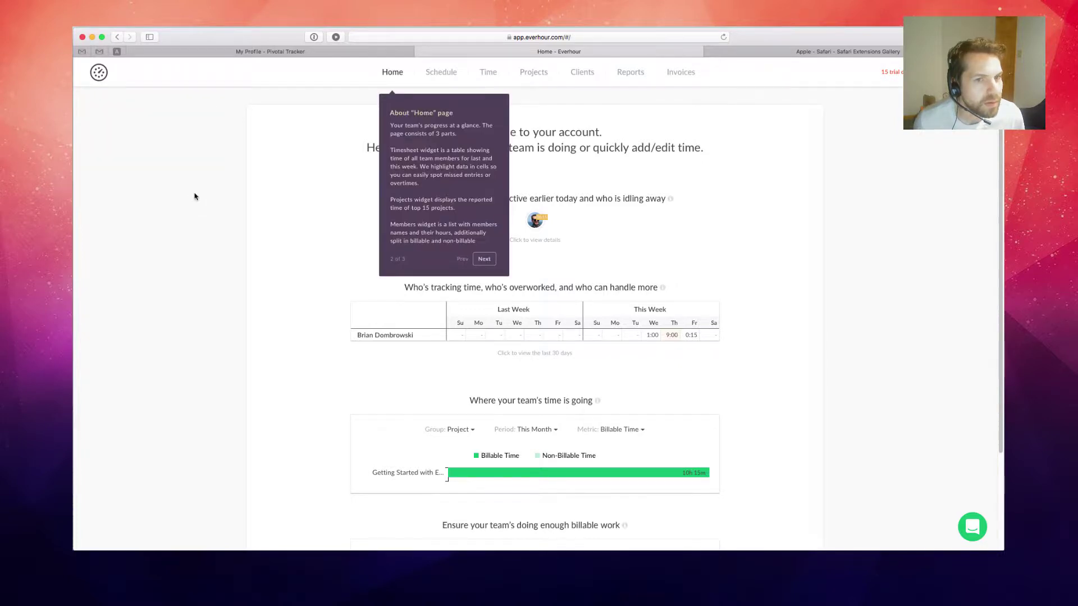
click(484, 261)
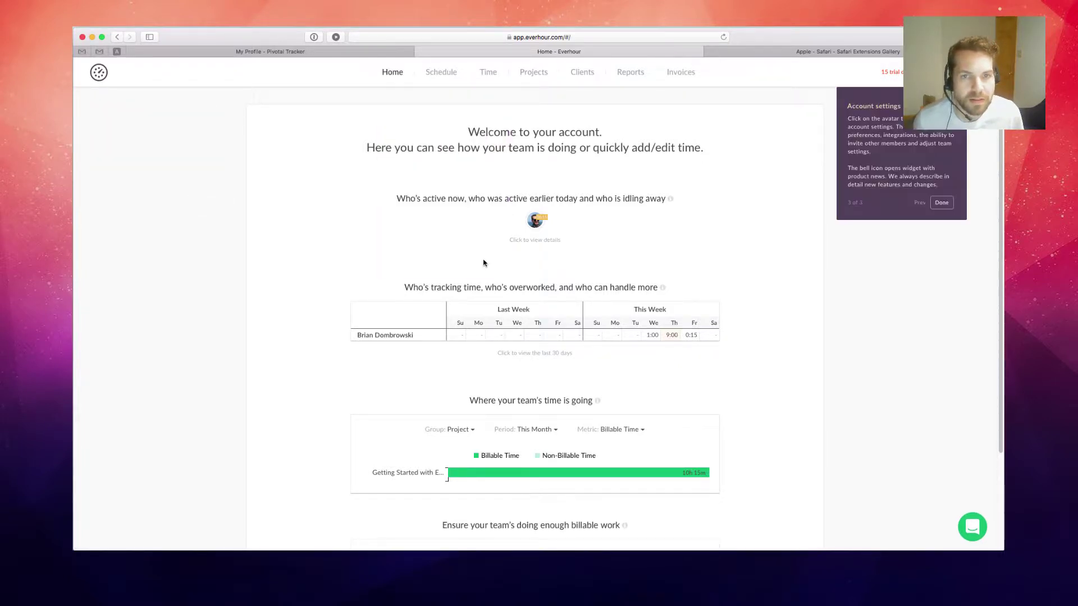
click(941, 203)
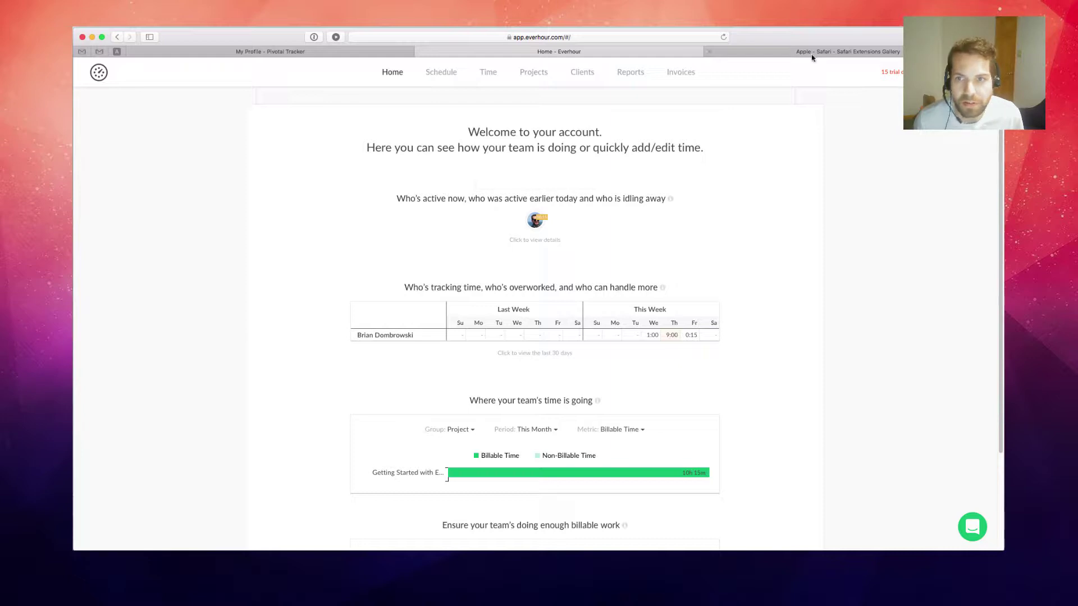
click(352, 55)
scroll(373, 228, up, 3)
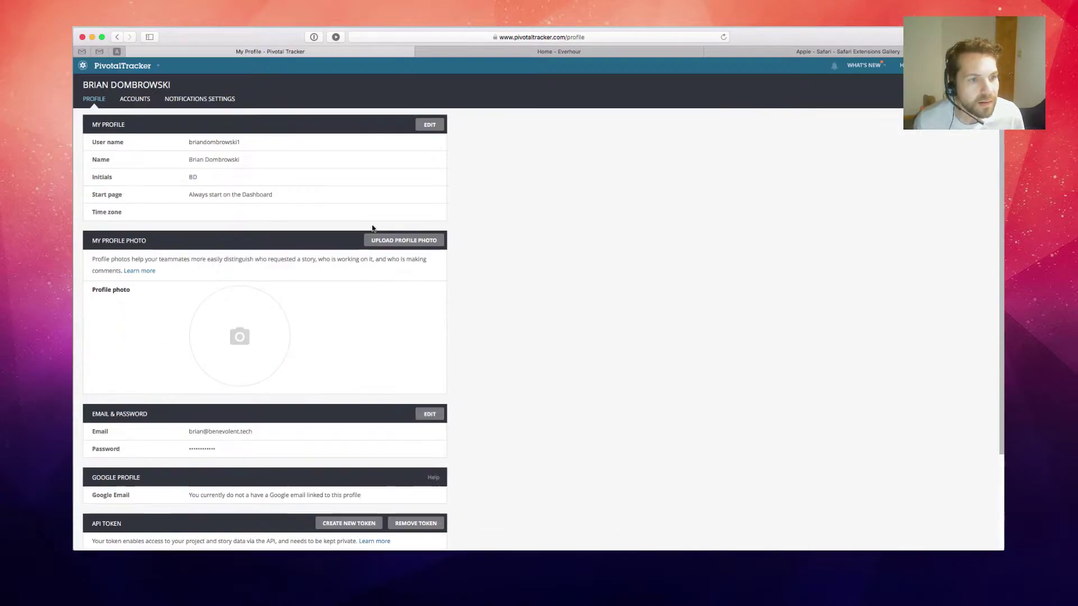
click(523, 55)
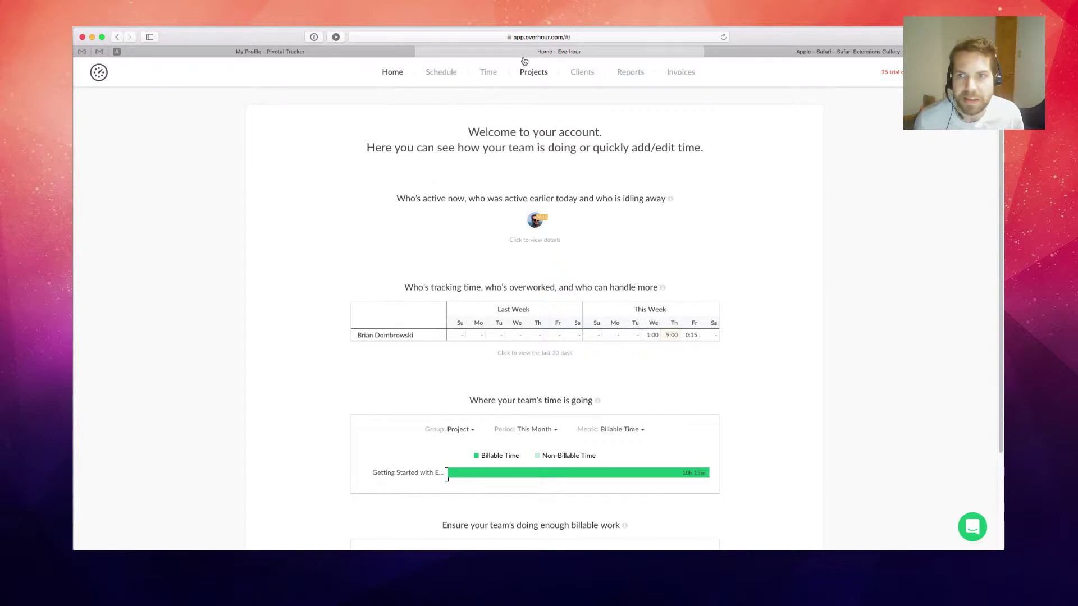
Start and stop the Everhour extension's timer for Sample task and for yesterday's Another task with an estimate, and close the extension popup.
click(335, 38)
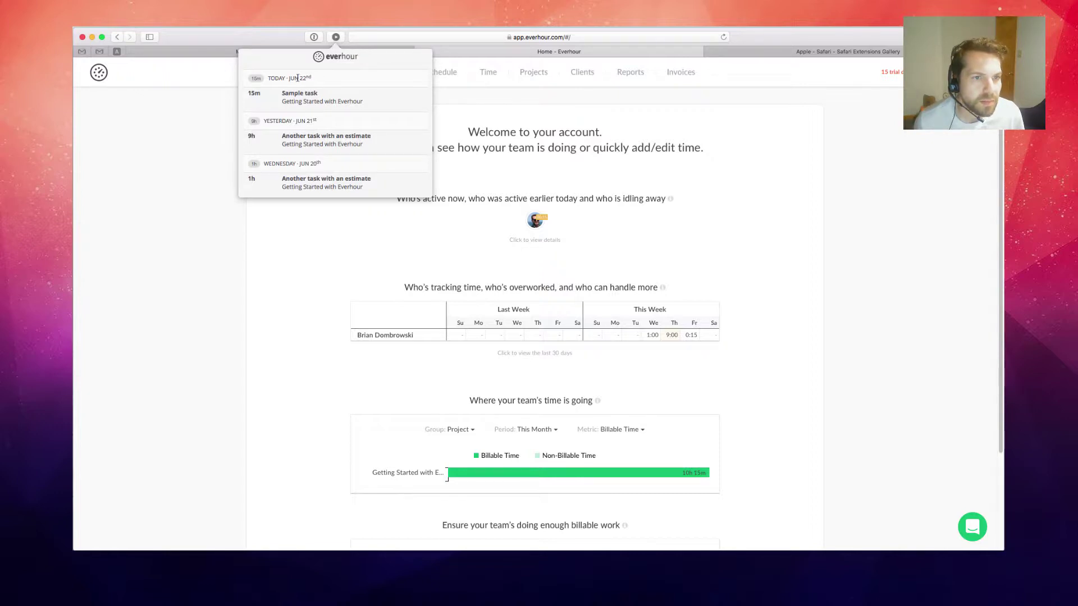
click(284, 96)
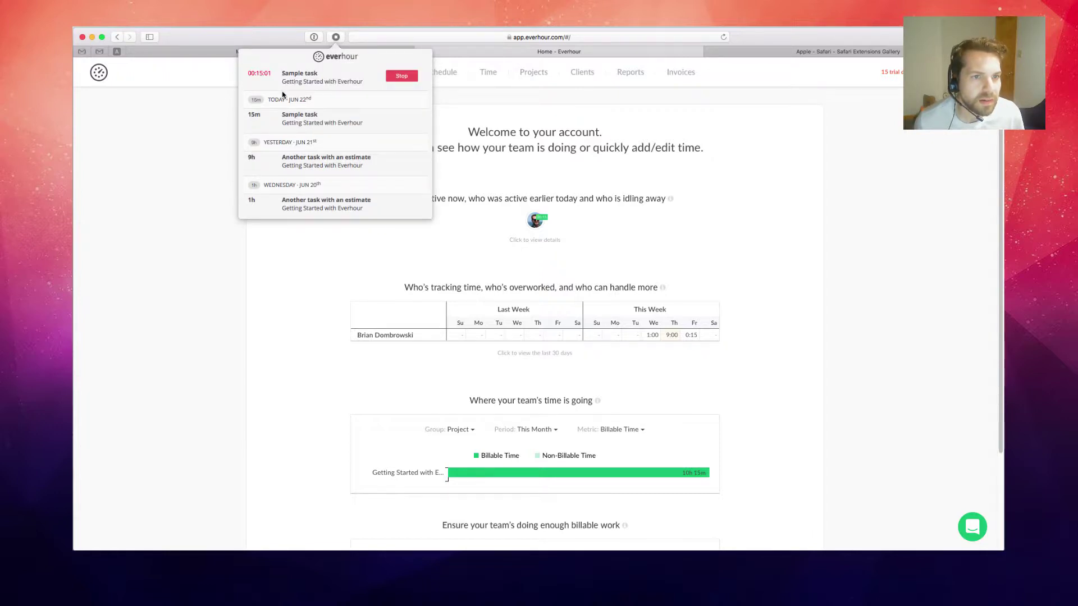
click(402, 75)
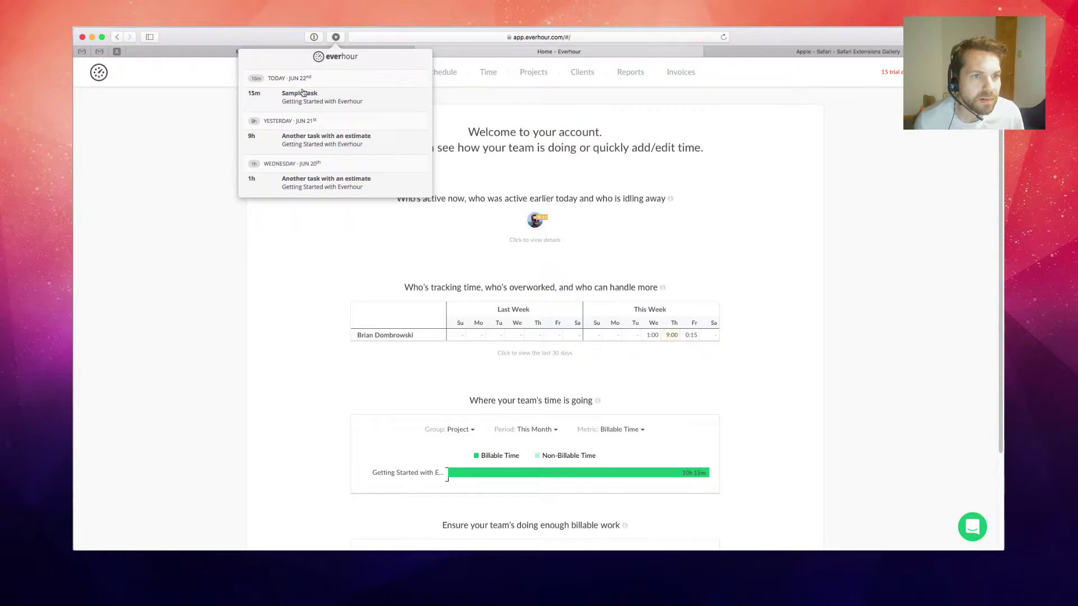
click(349, 139)
click(398, 81)
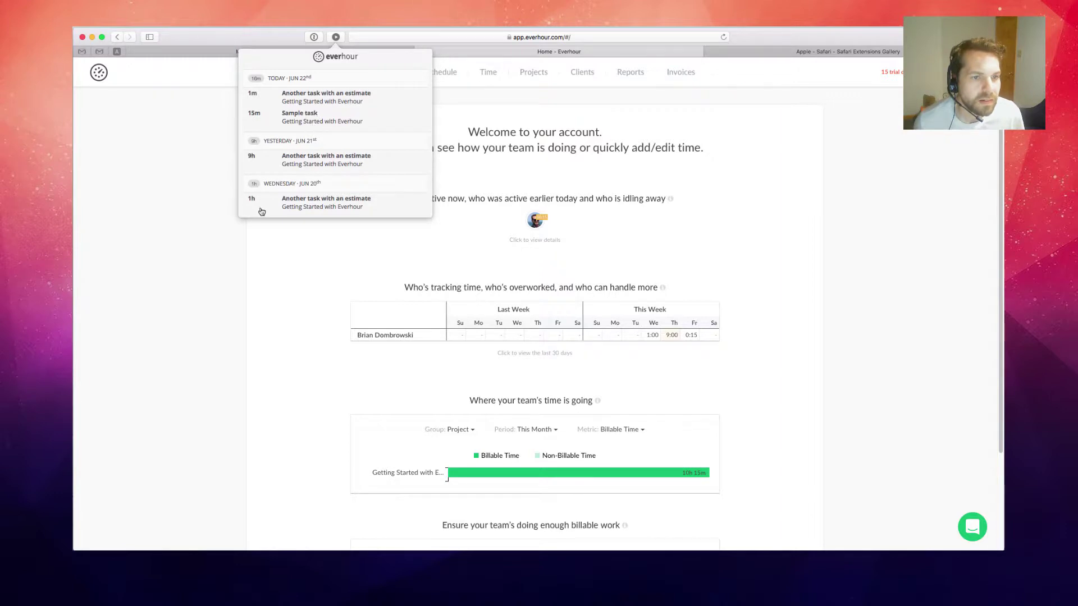
click(280, 240)
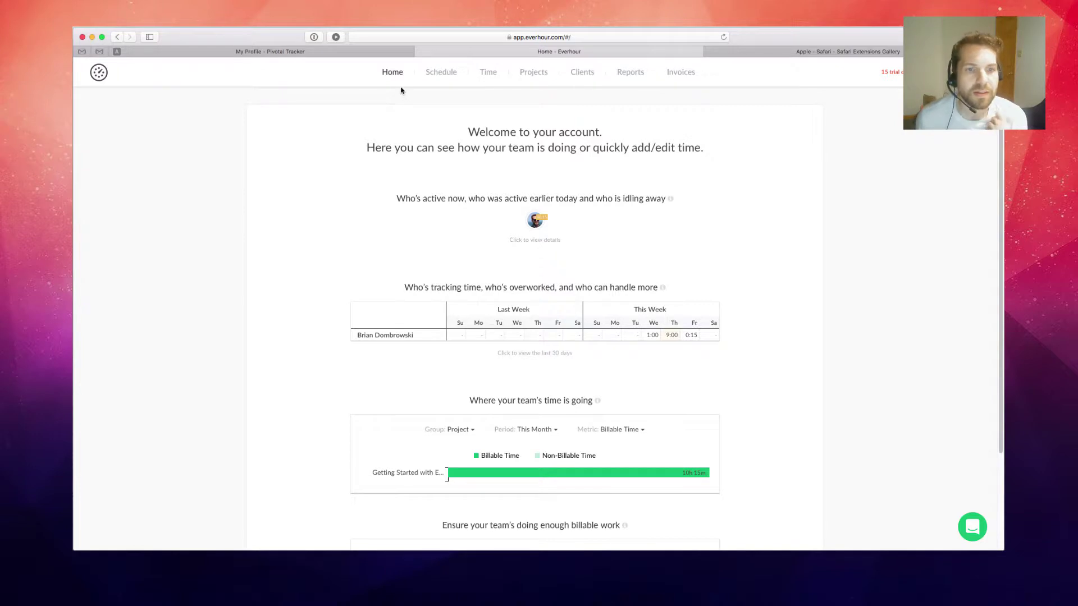
Switch to Pivotal Tracker and open the existing project listed under the account's projects.
click(357, 38)
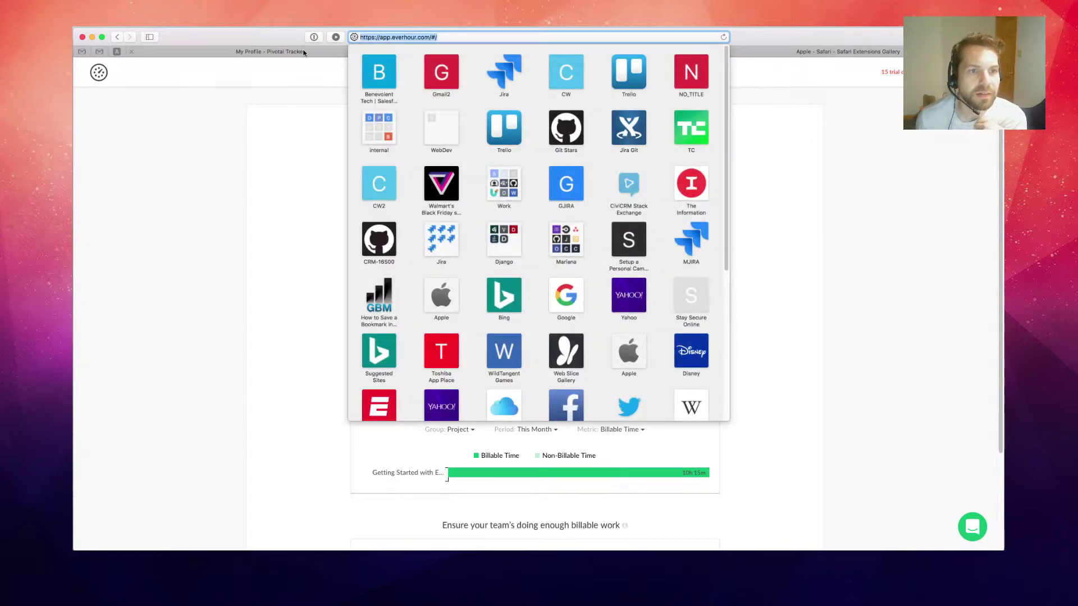
click(303, 51)
click(127, 66)
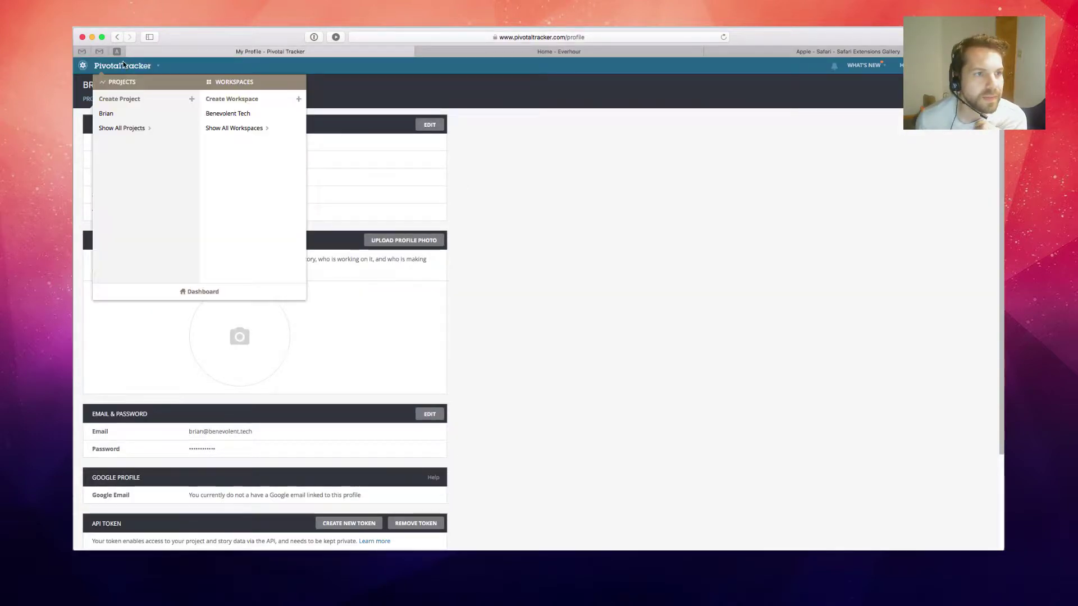
click(106, 114)
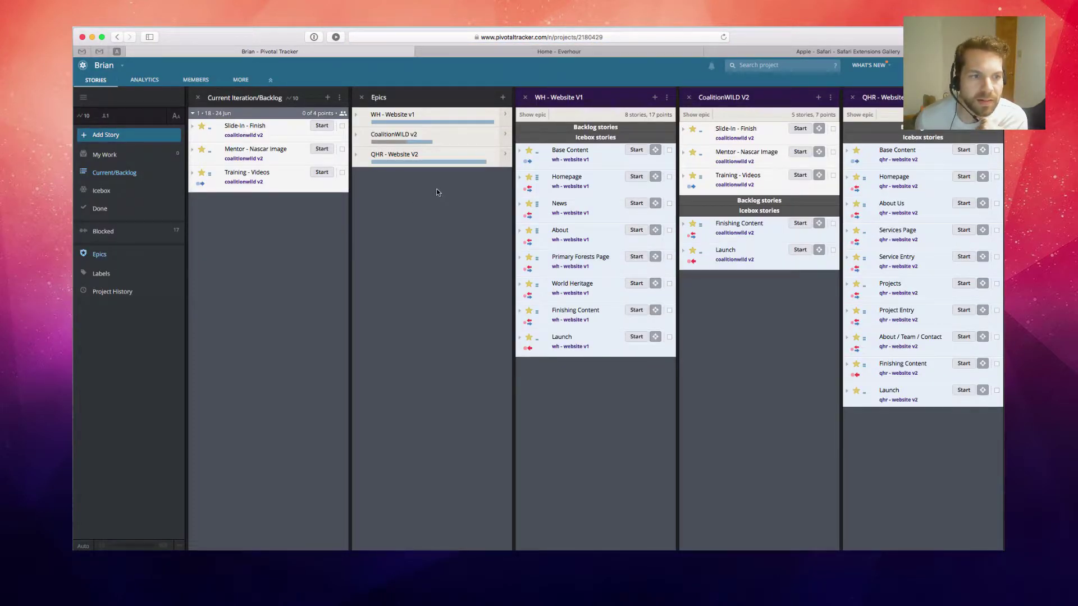
Save a 0h estimate on the Training - Videos story in the current iteration with individual estimates off, and reopen the story.
click(191, 175)
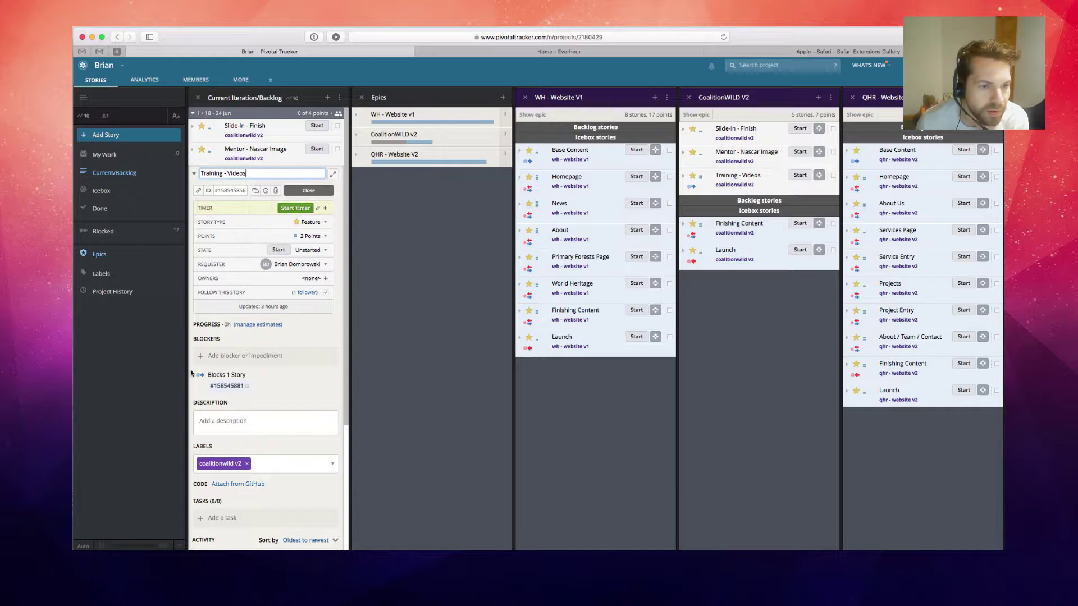
click(261, 325)
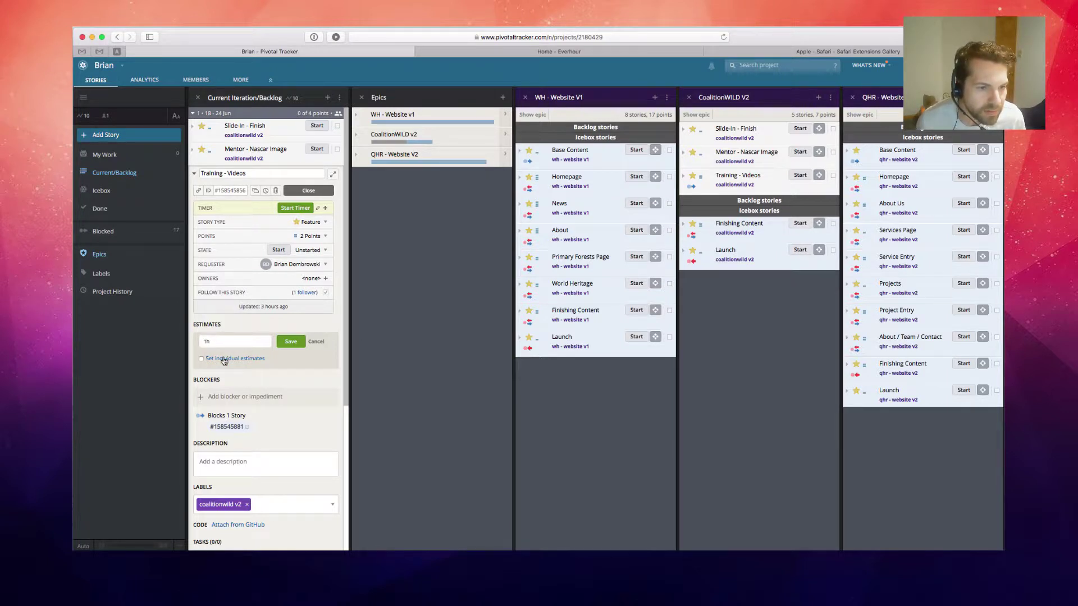
click(201, 359)
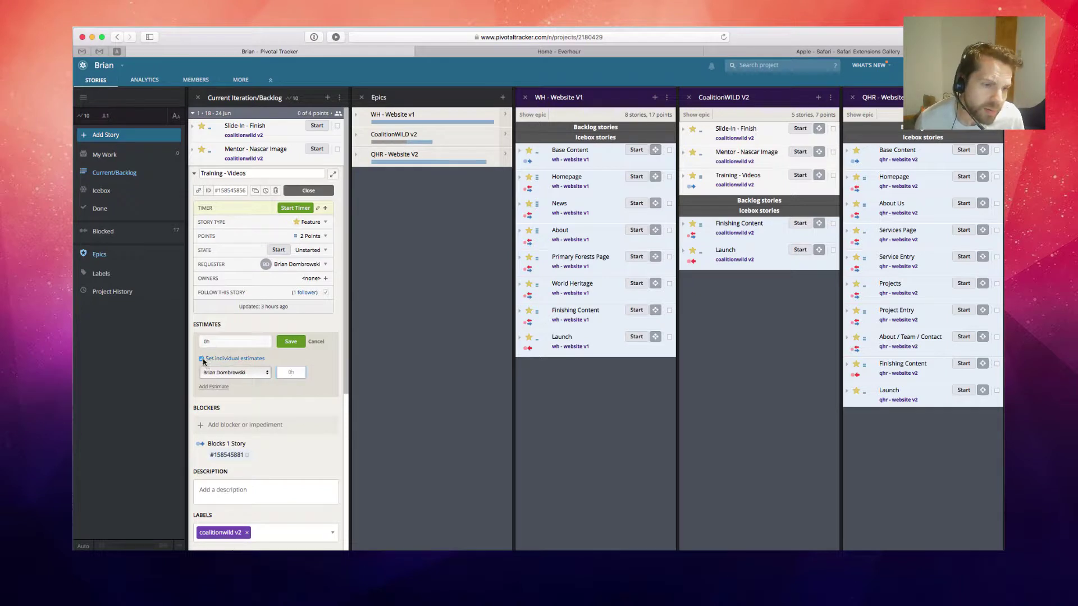
click(202, 359)
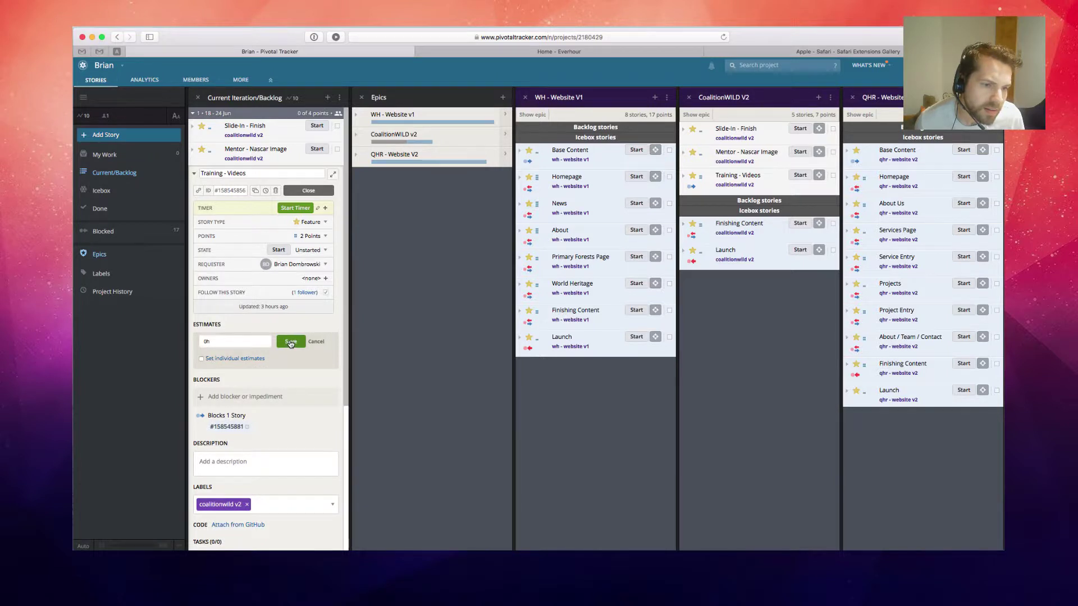
click(290, 342)
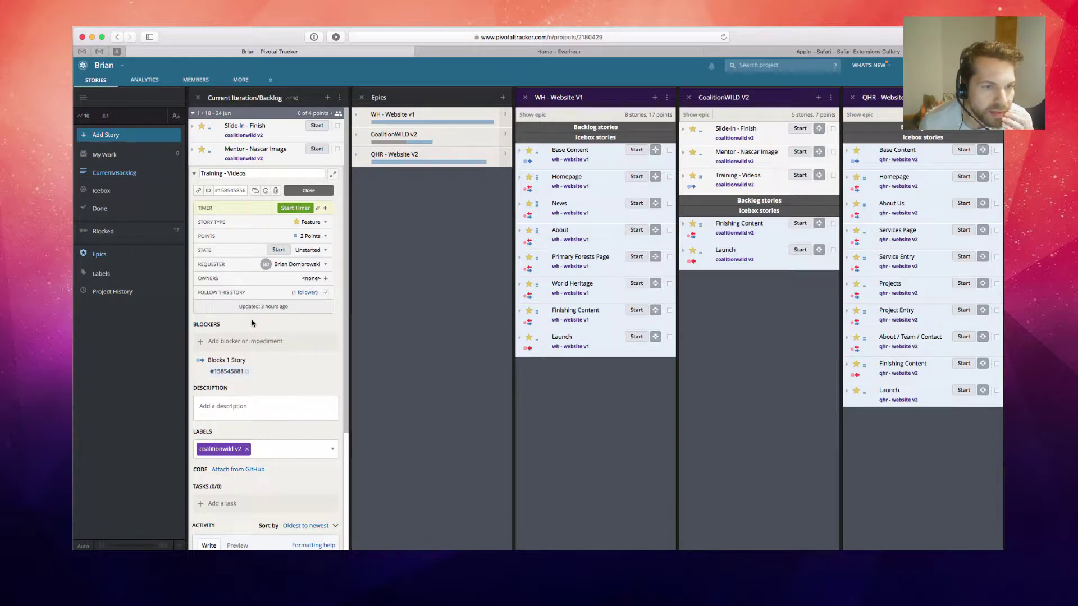
click(194, 174)
click(194, 176)
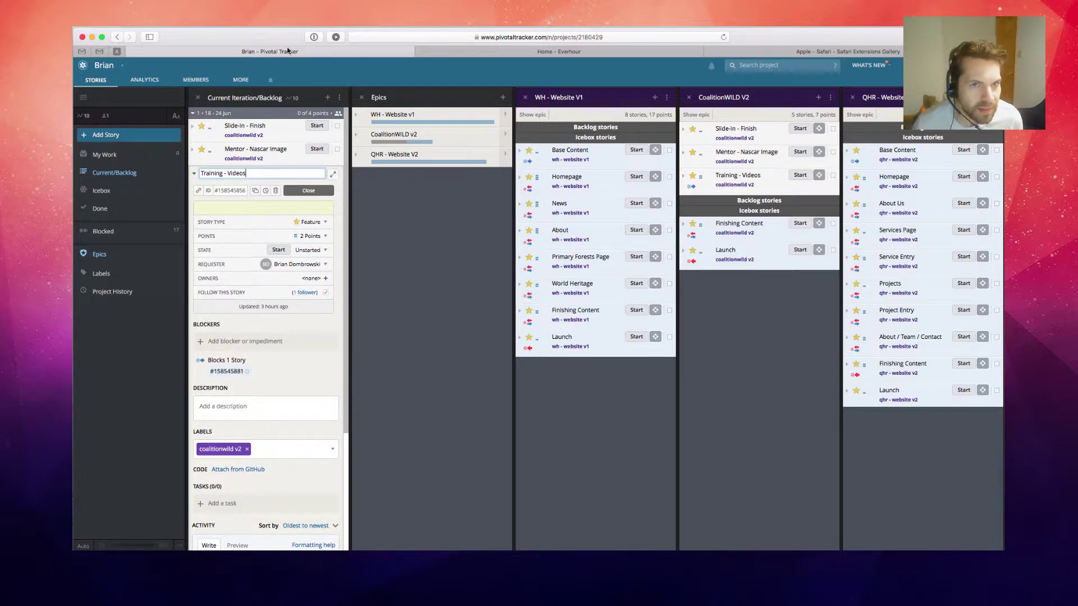
Reload the project page, reopen the Training - Videos story in the current iteration, and save a 1h estimate on it.
click(724, 37)
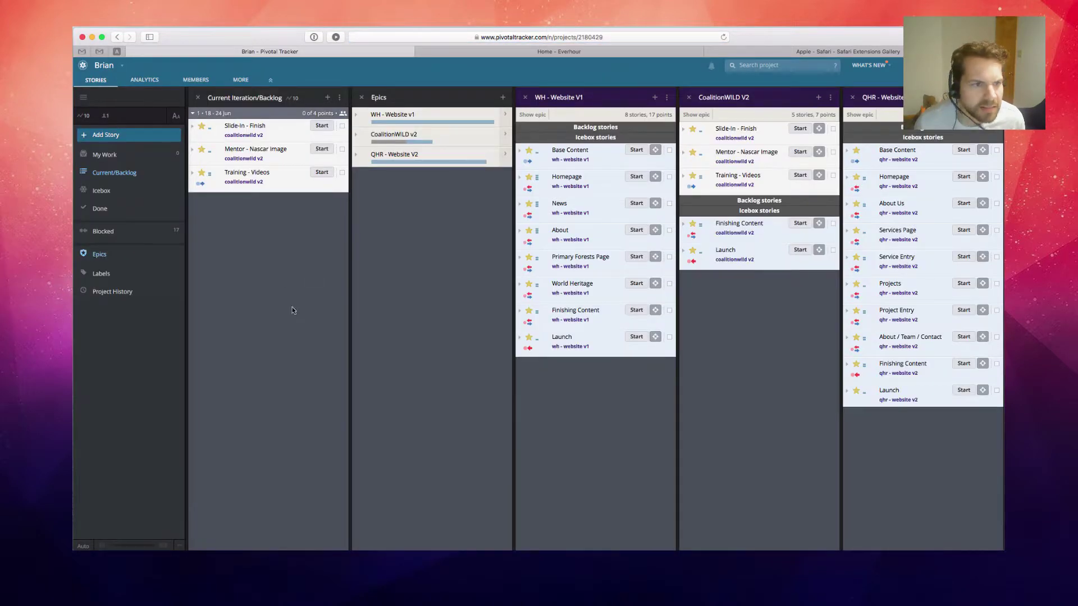
click(198, 178)
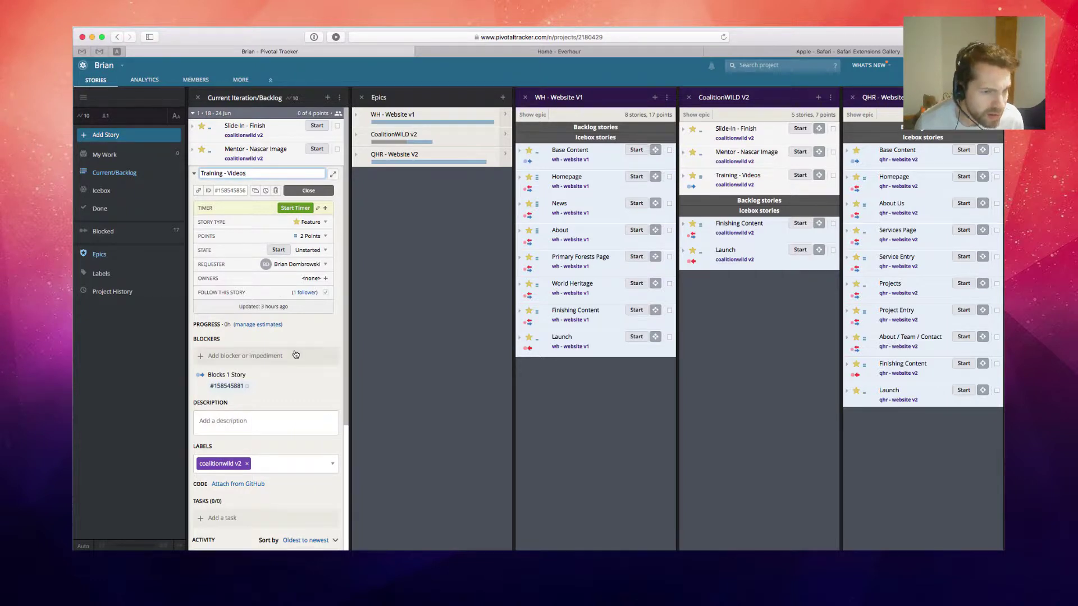
click(252, 325)
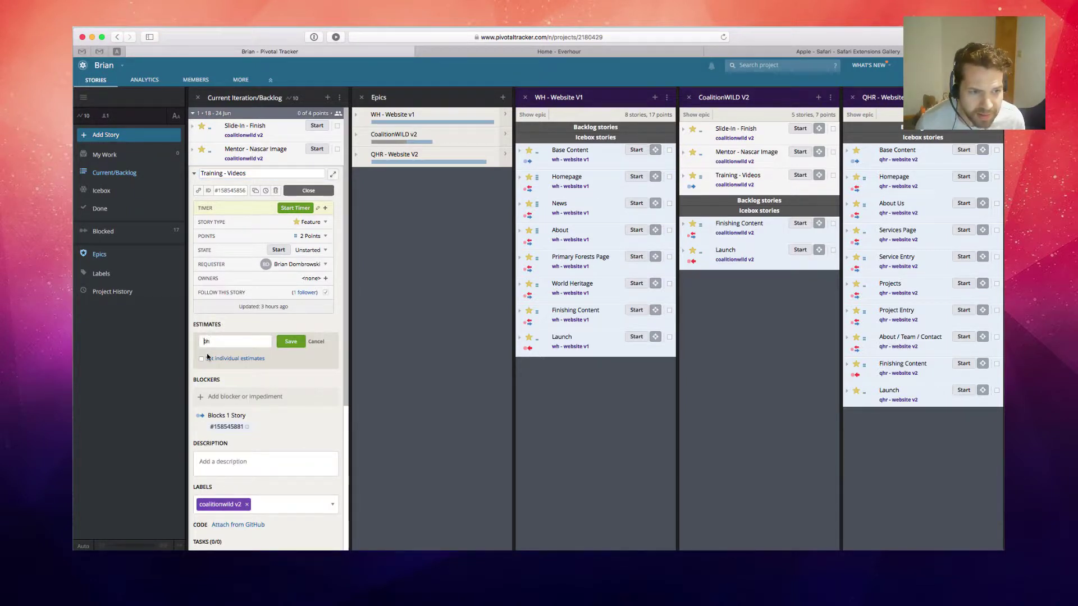
scroll(204, 341, down, 1)
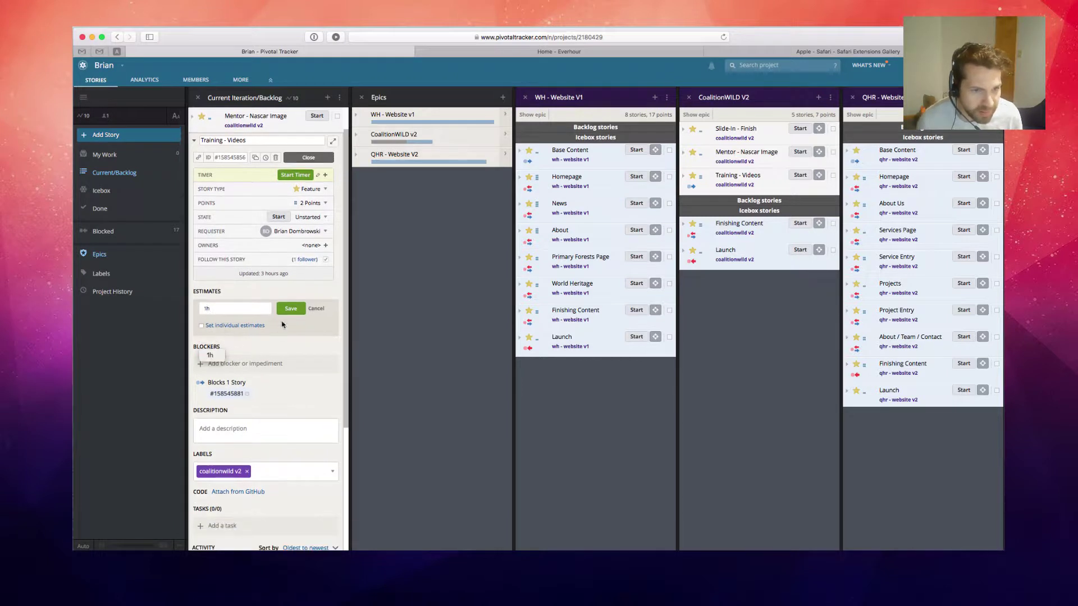
click(289, 311)
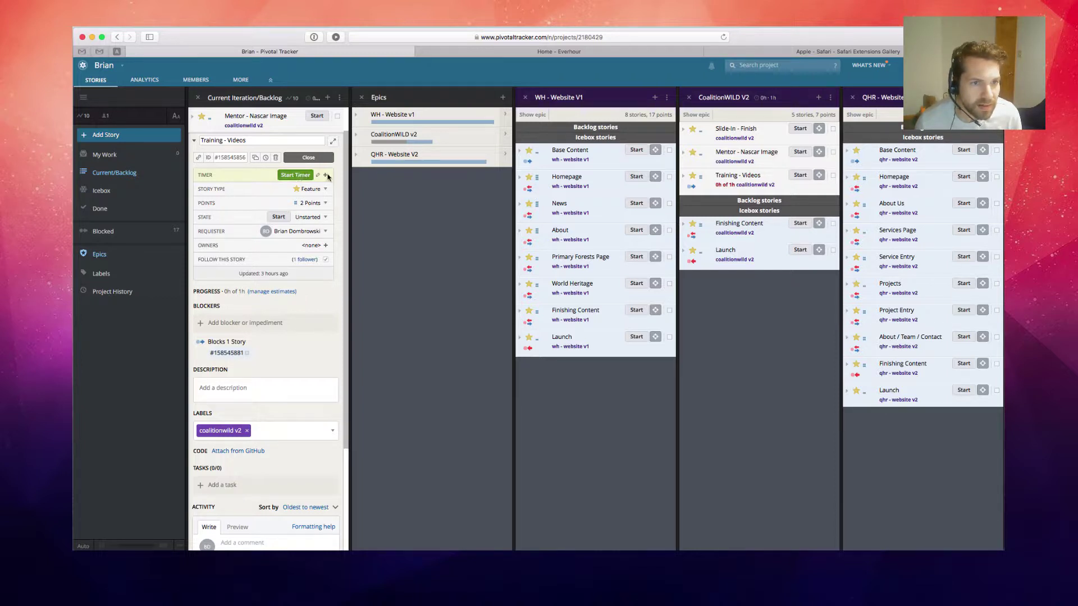
Start the Everhour timer on the Training - Videos story, collapse and reopen the story, and stop the timer.
click(325, 175)
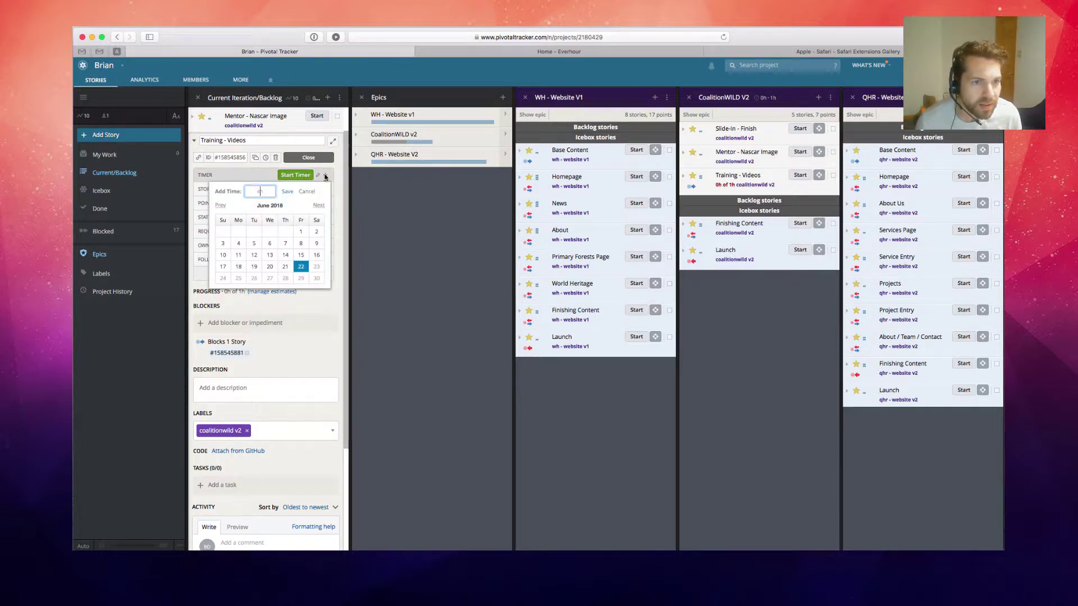
click(310, 191)
click(310, 176)
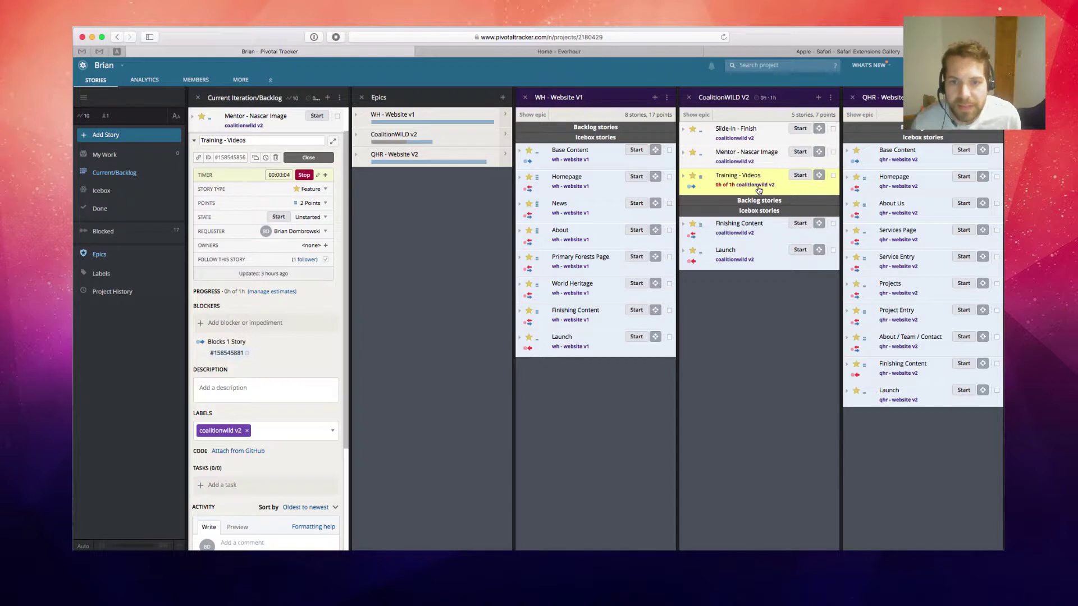
click(194, 141)
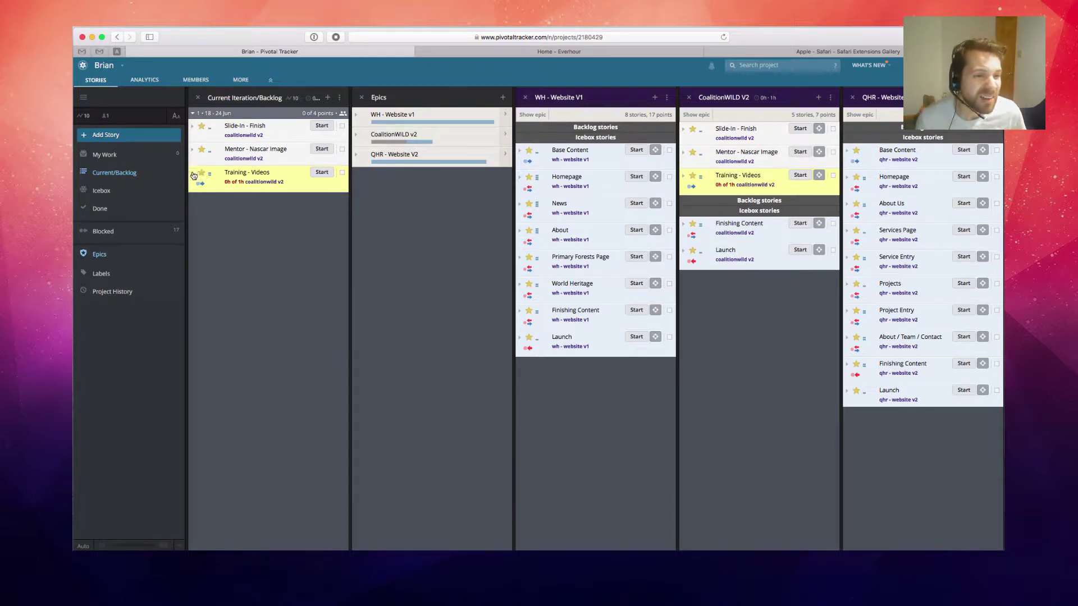
click(194, 174)
click(304, 208)
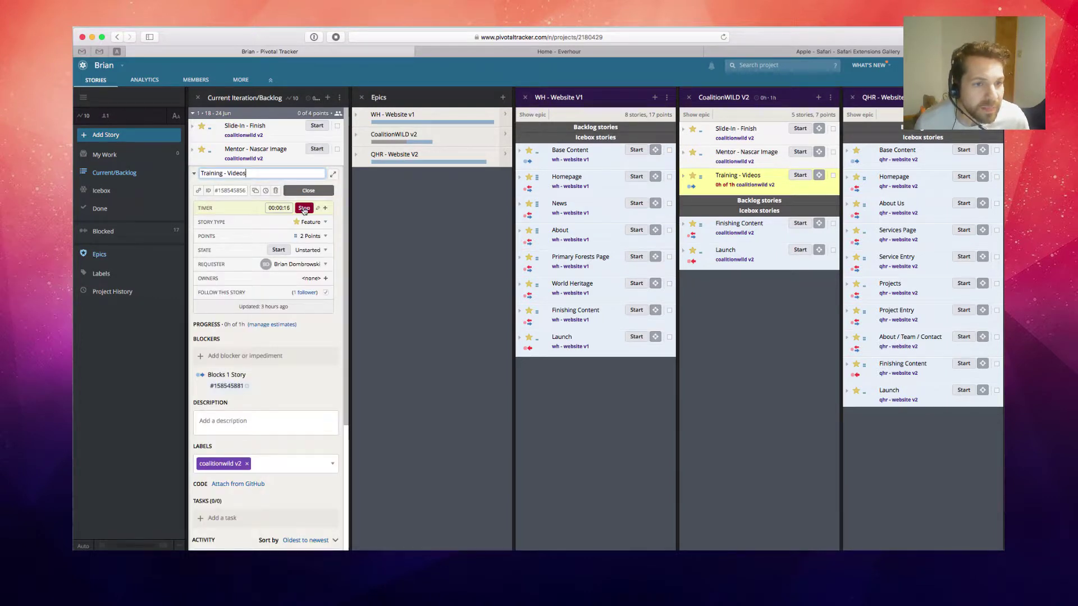
click(304, 208)
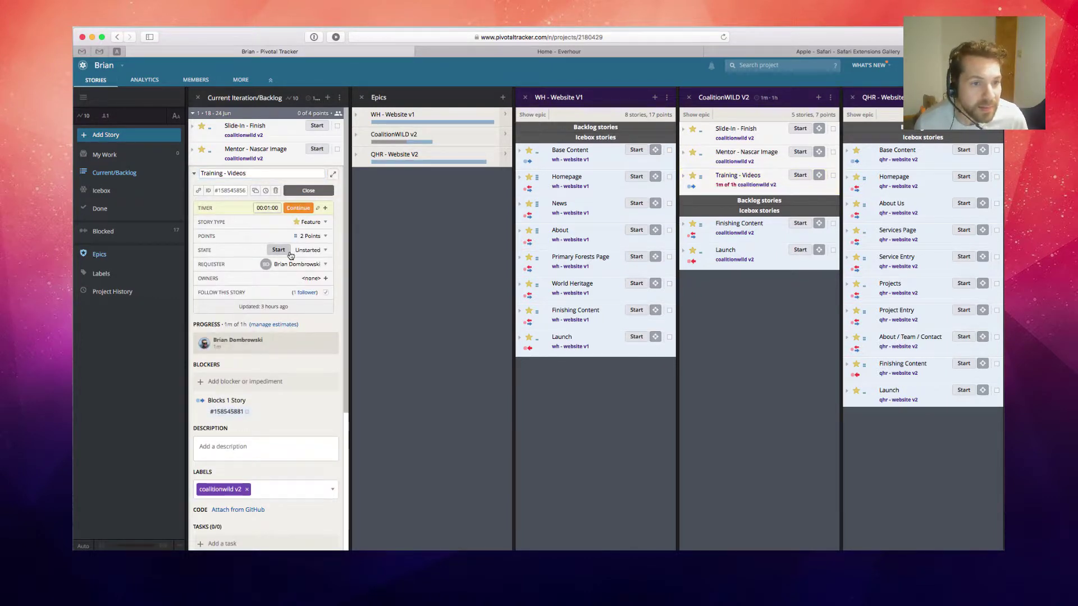
click(230, 348)
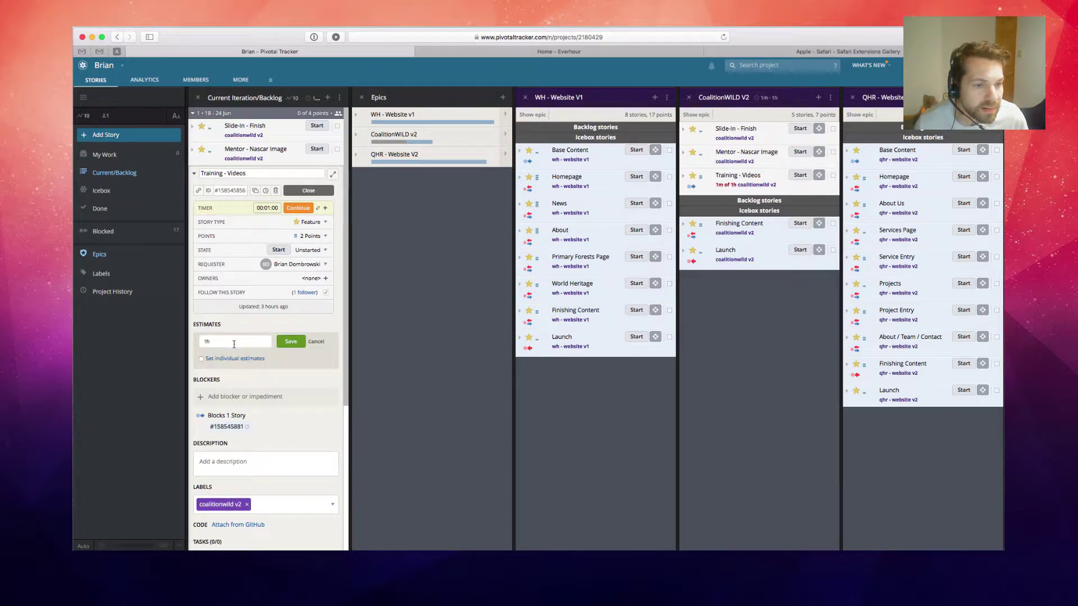
click(316, 341)
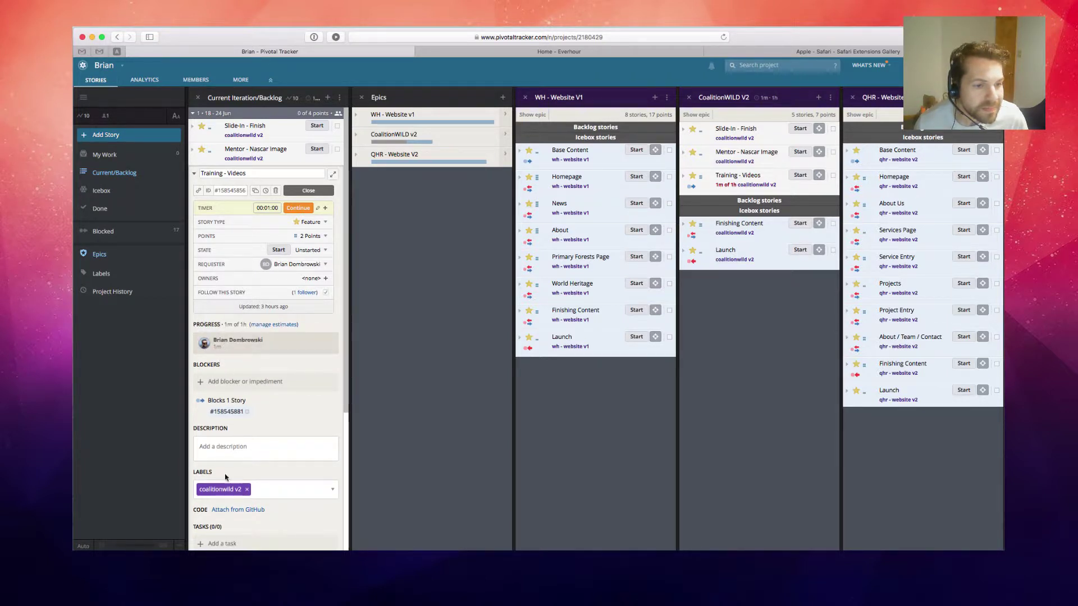
click(232, 341)
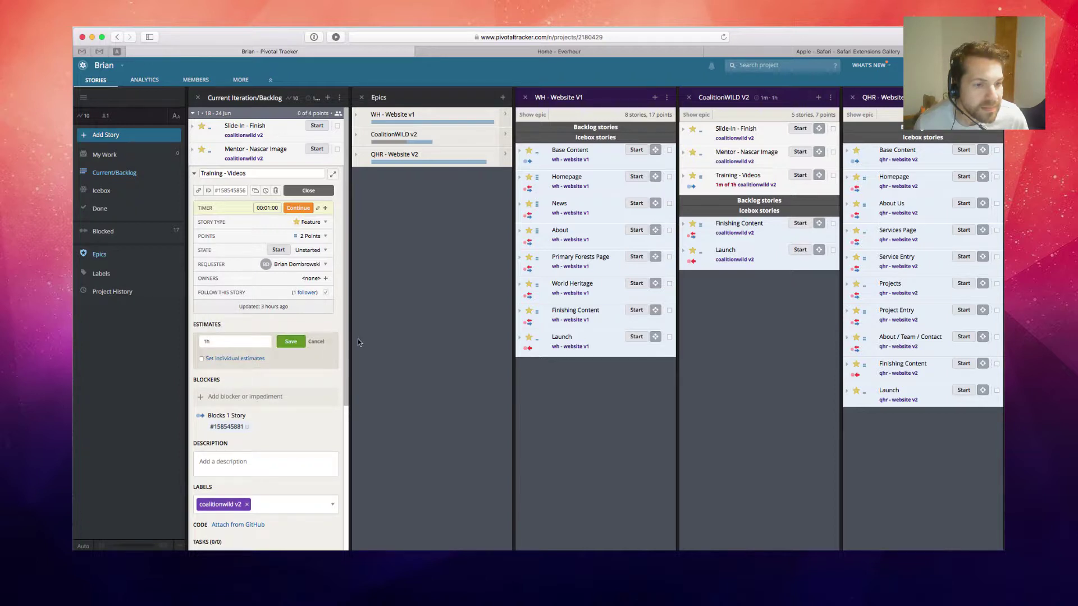
click(316, 341)
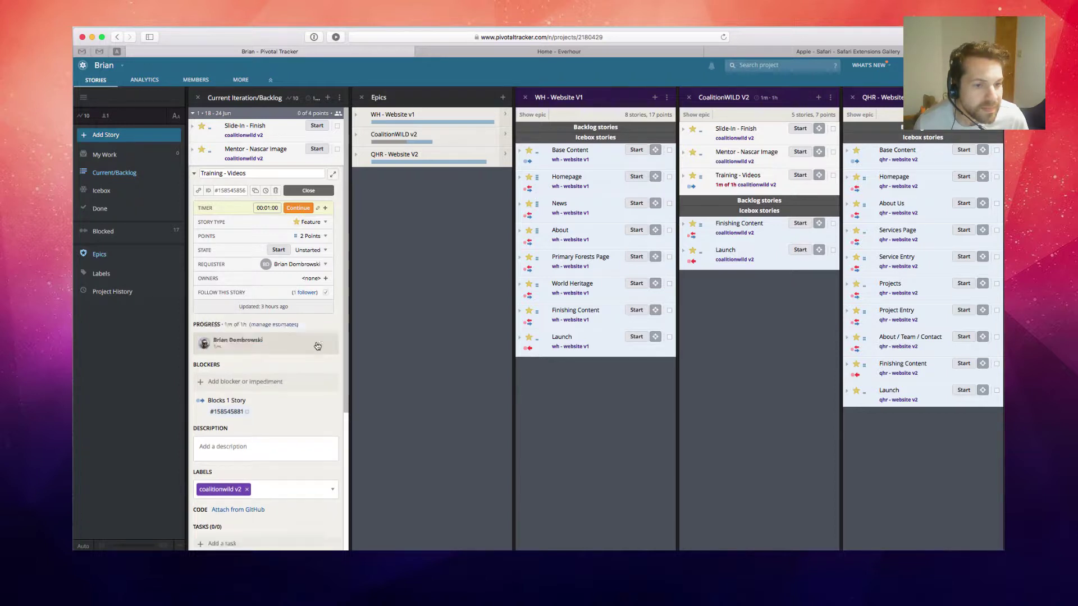
Add 1h of tracked time to the Training - Videos story for June 21, 2018.
click(325, 208)
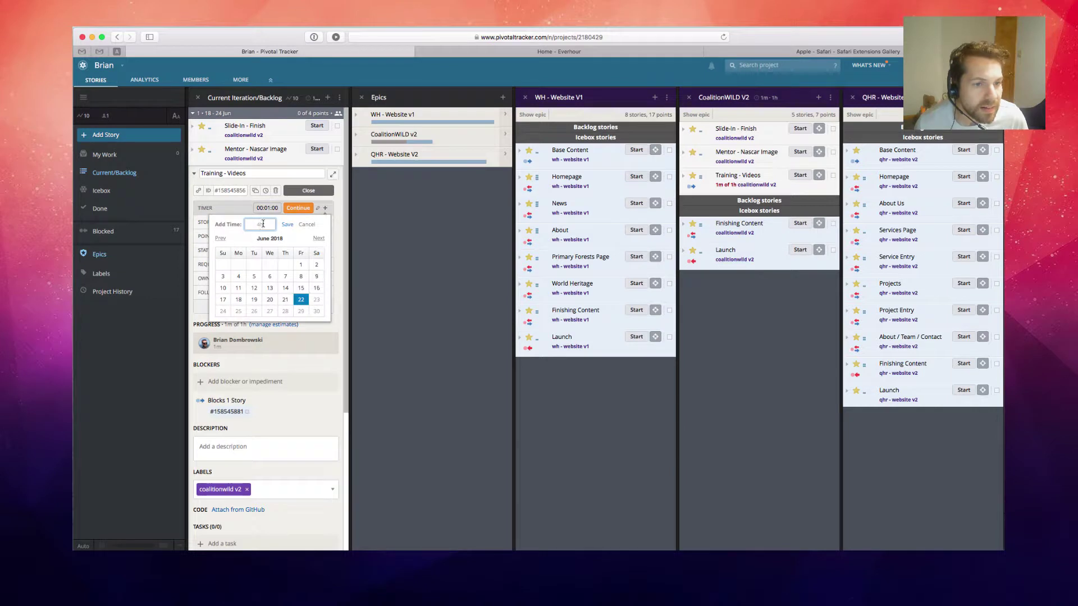
text(1h)
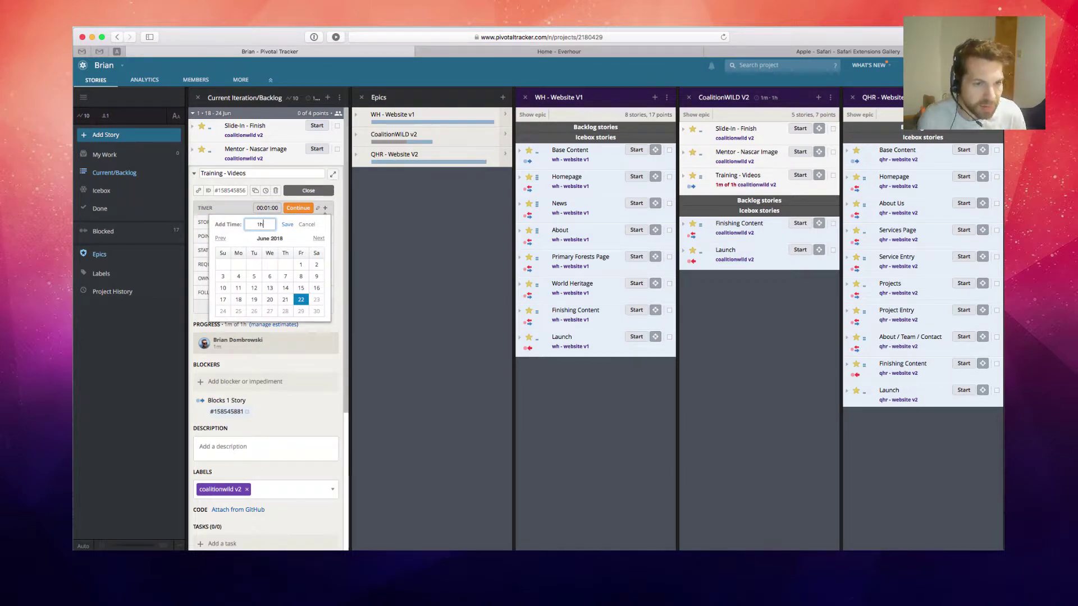
click(285, 299)
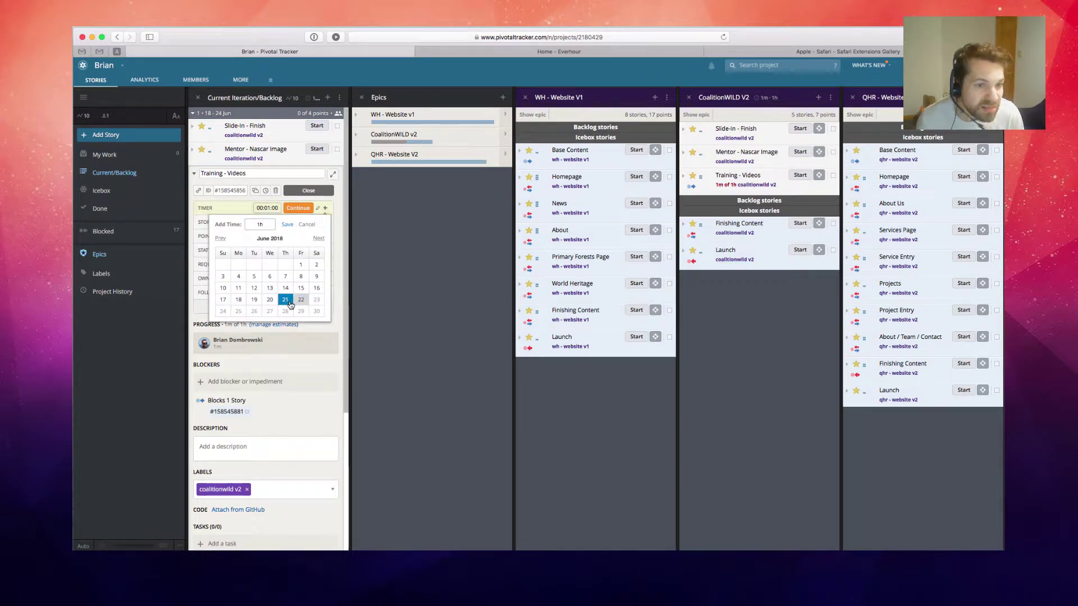
click(288, 225)
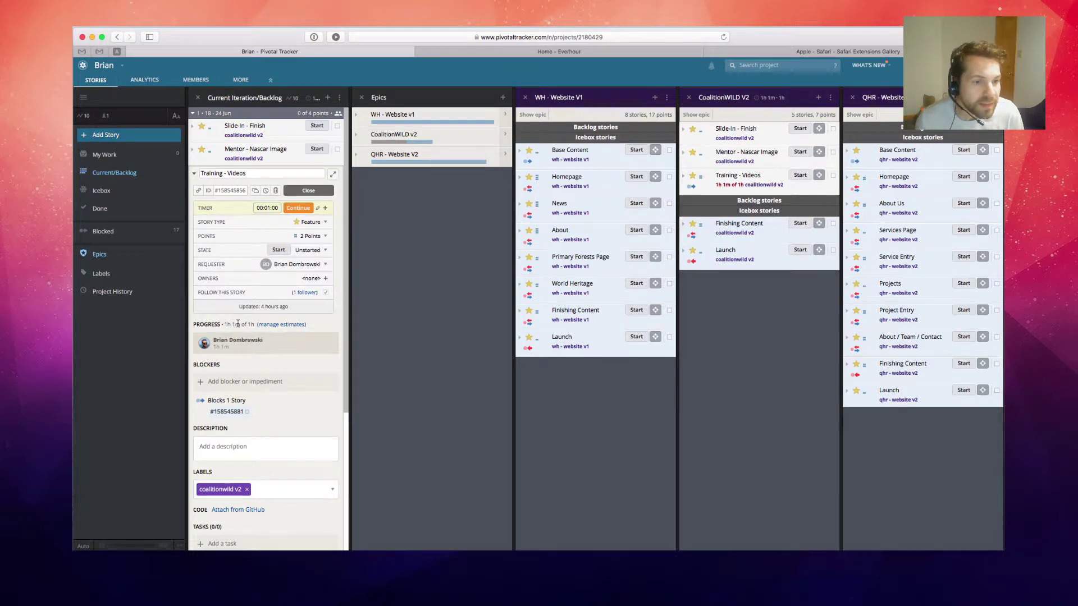
Check the Training - Videos story's estimate and its daily time entries for this week, cancelling out of both editors.
click(207, 348)
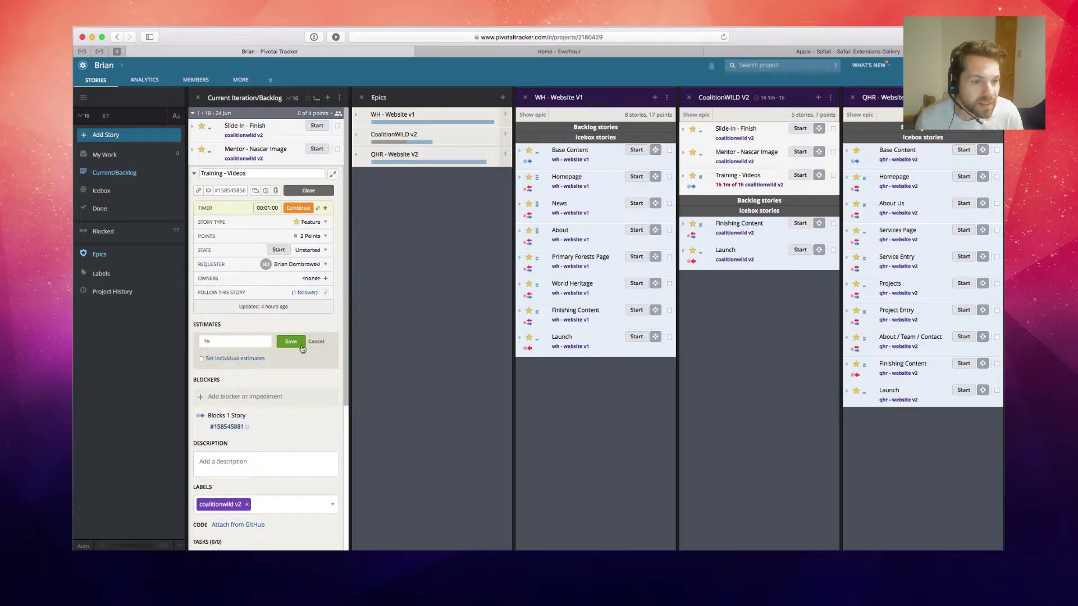
click(317, 342)
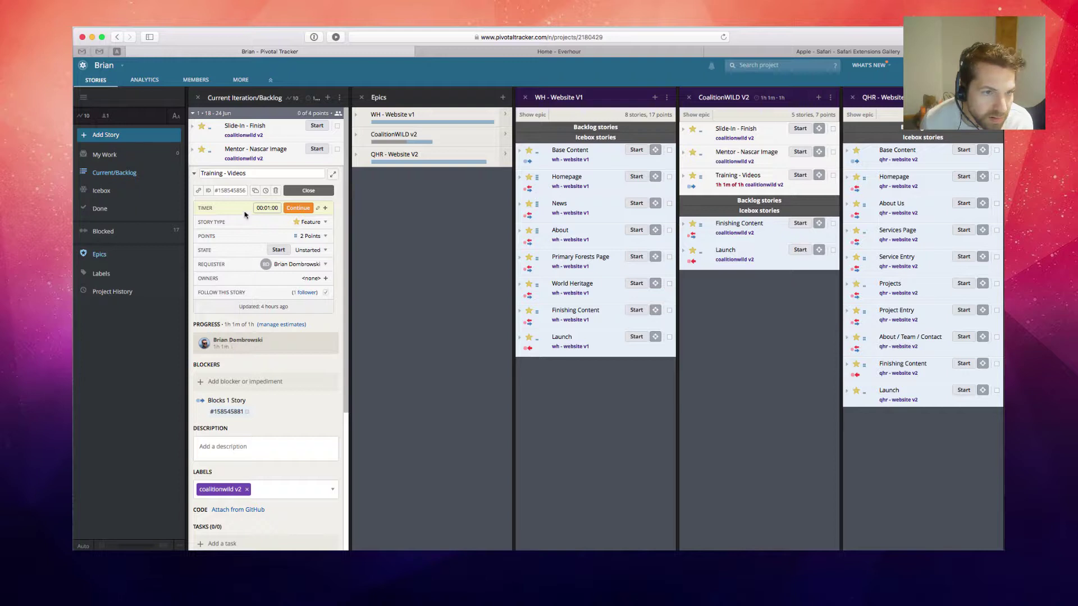
click(317, 208)
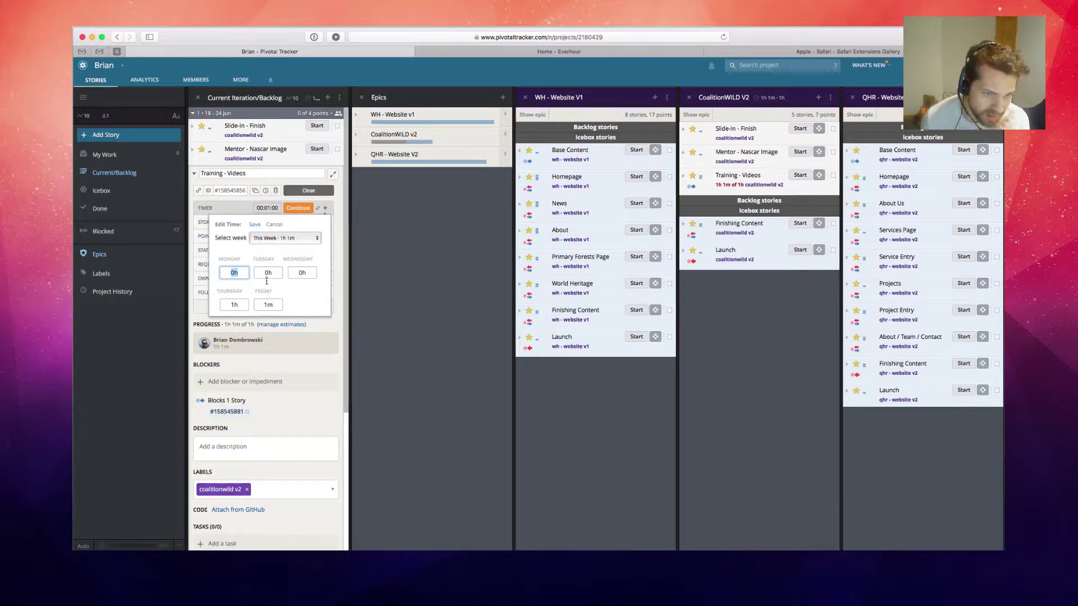
click(274, 225)
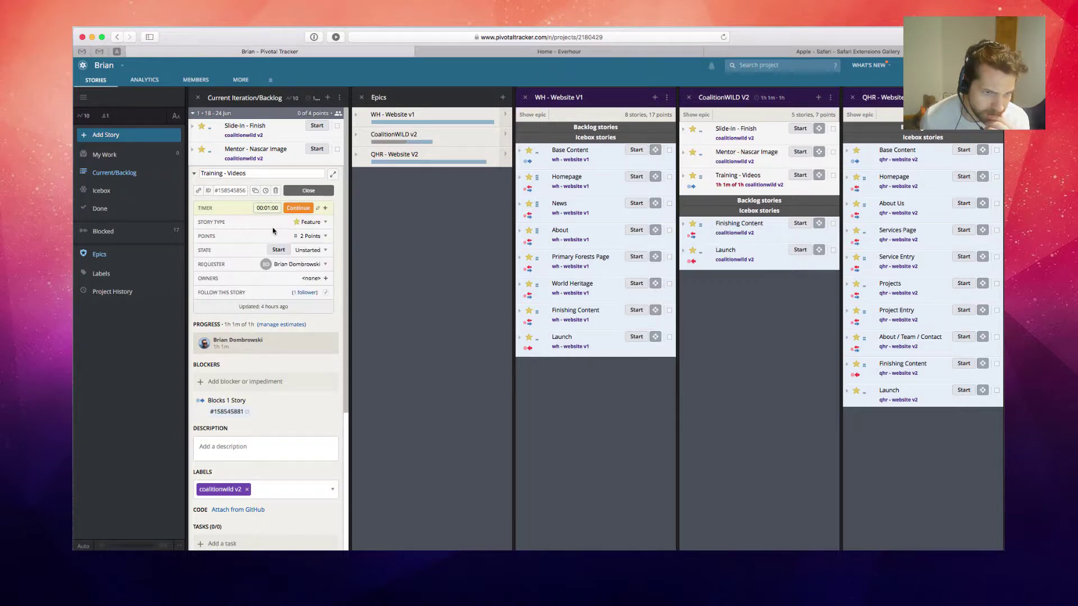
Continue and stop the timer on the Training - Videos story, and open the Everhour extension's list of recent entries.
click(298, 208)
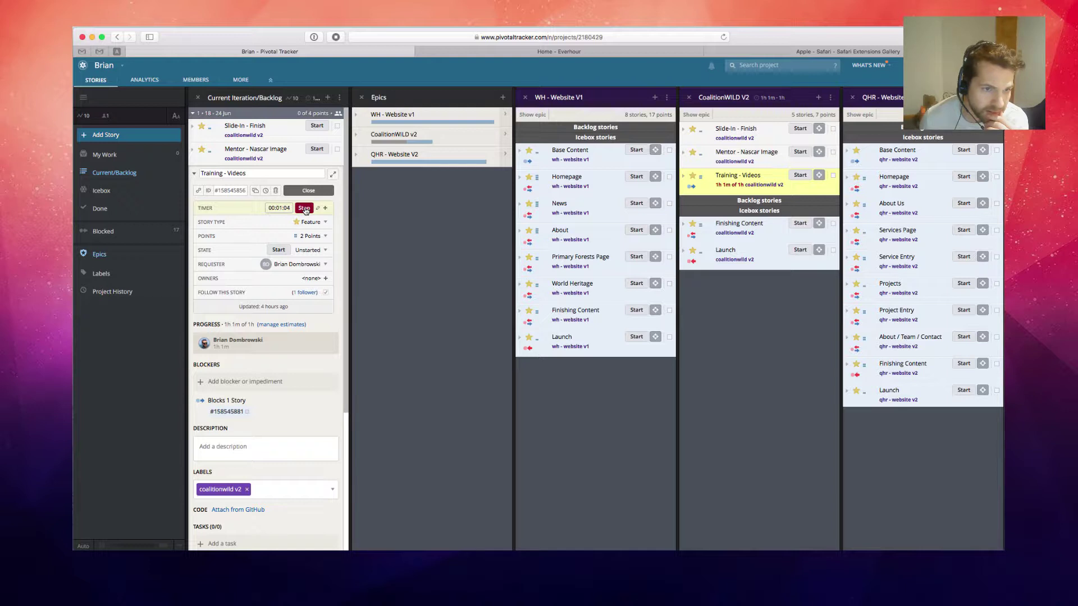
click(305, 209)
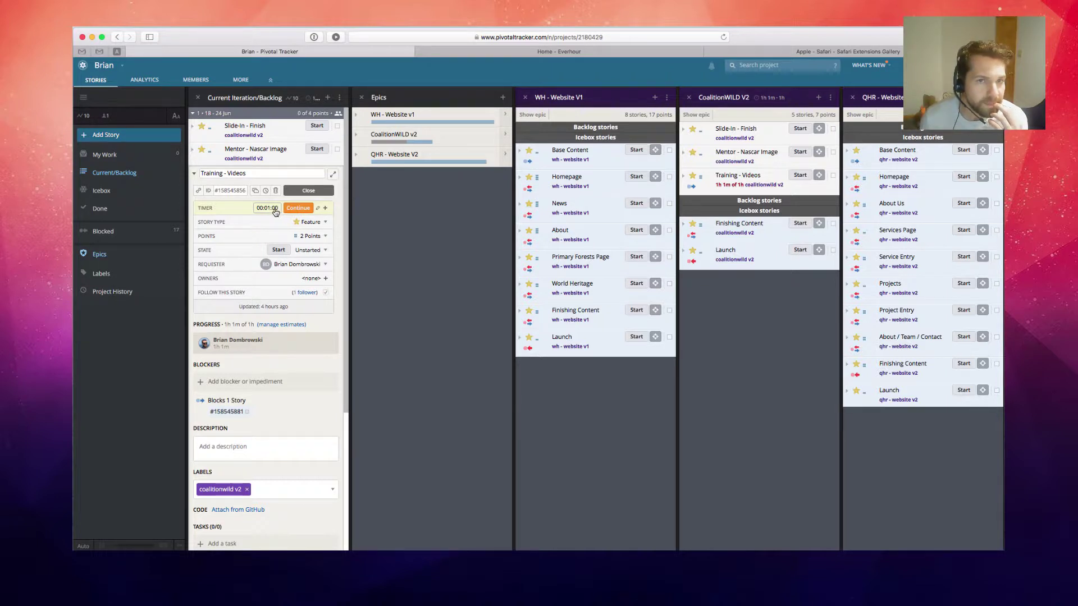
click(335, 37)
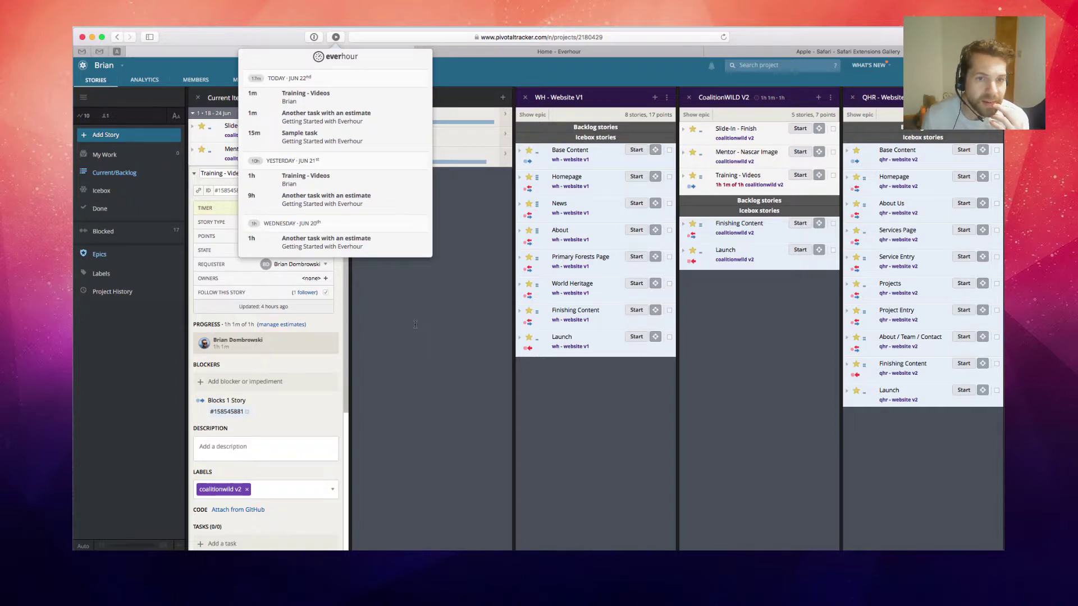
Switch to the Everhour home page, reload it, and examine the weekly team hours and the billable time charts by project and team member.
click(530, 45)
click(542, 50)
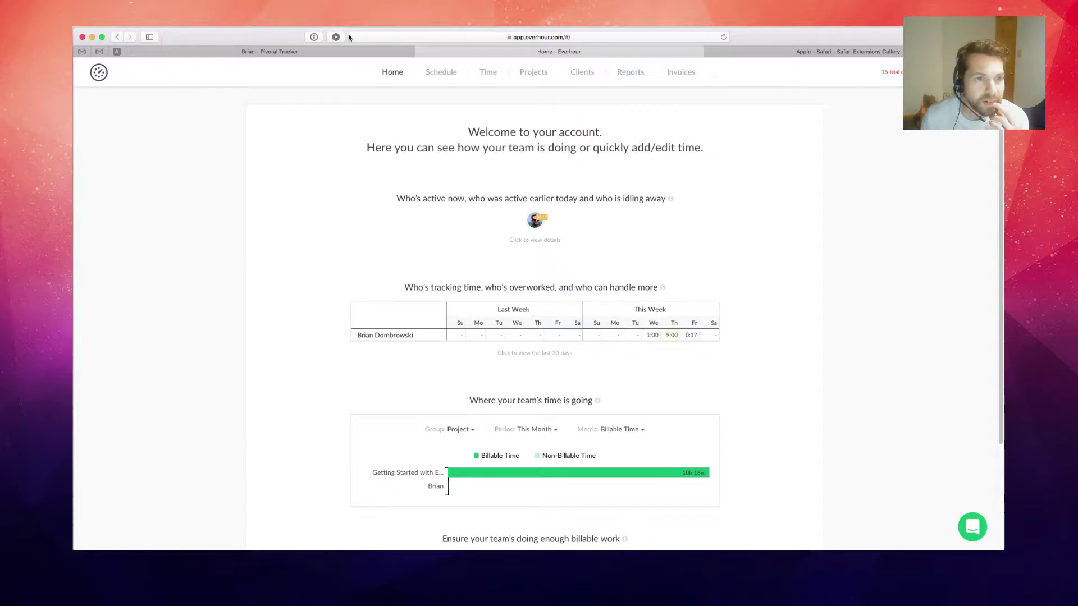
click(723, 37)
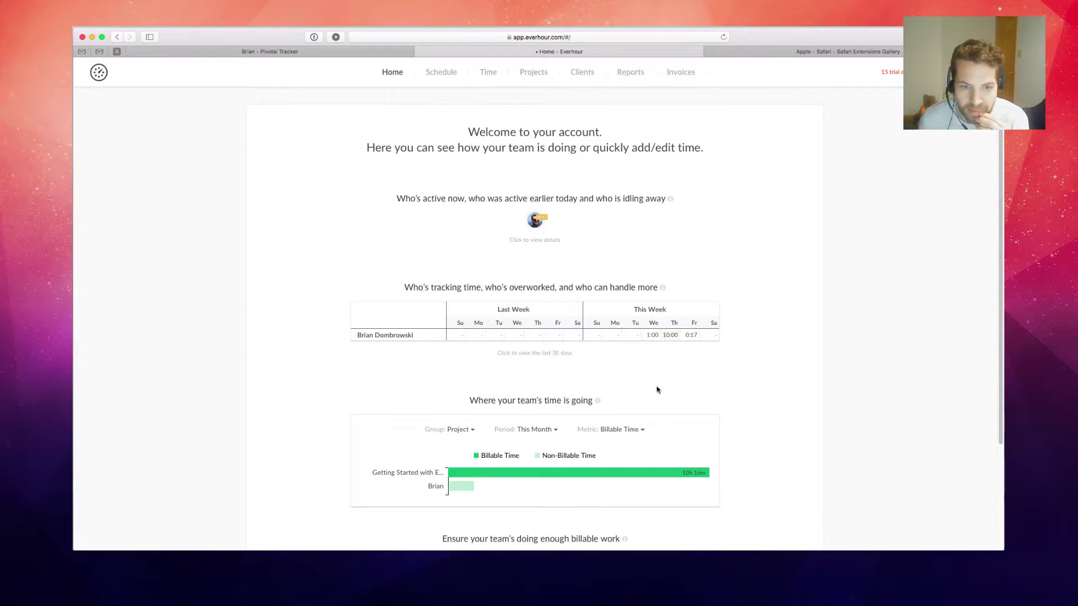
scroll(757, 490, down, 1)
scroll(756, 491, down, 5)
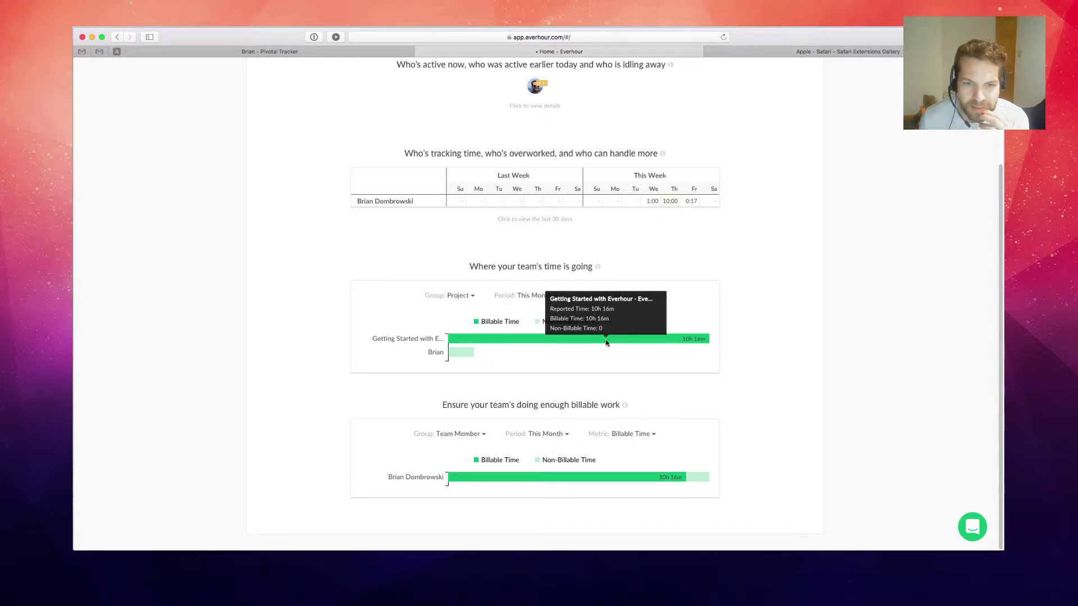
mouse_move(457, 354)
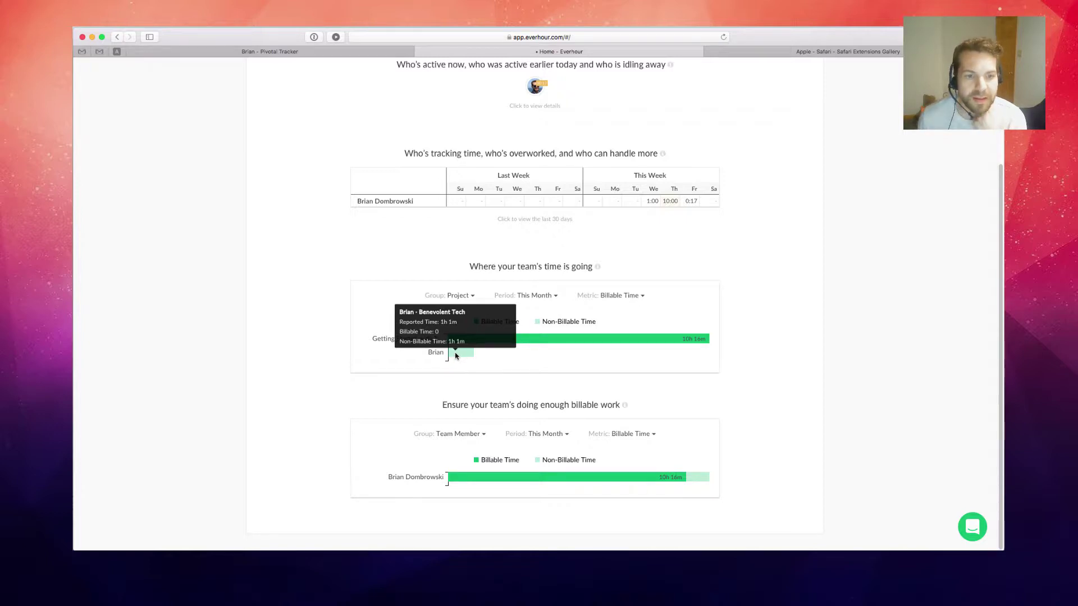
mouse_move(491, 479)
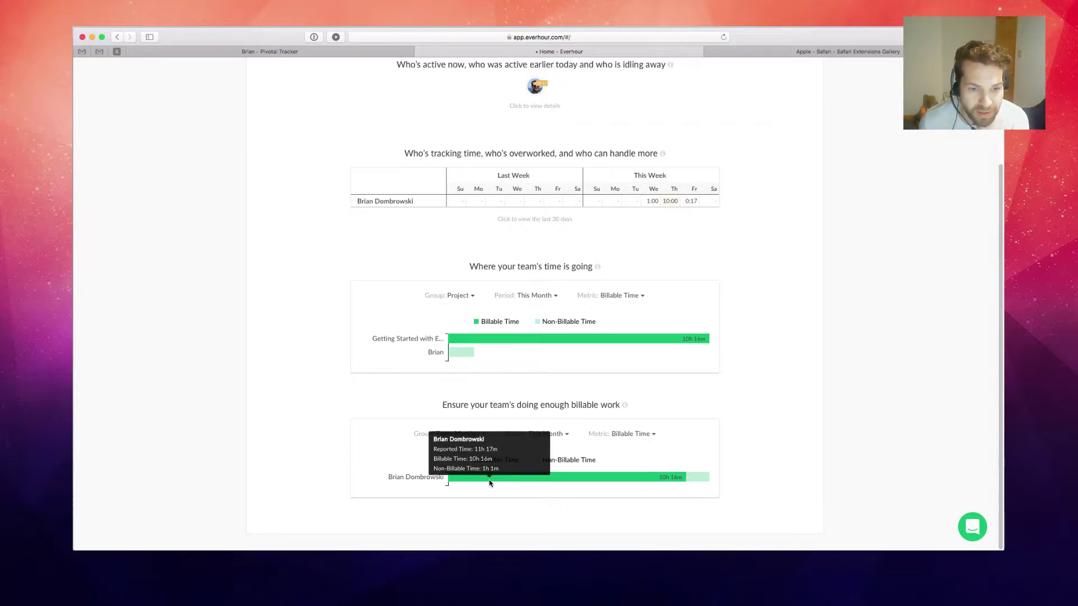
scroll(472, 351, up, 3)
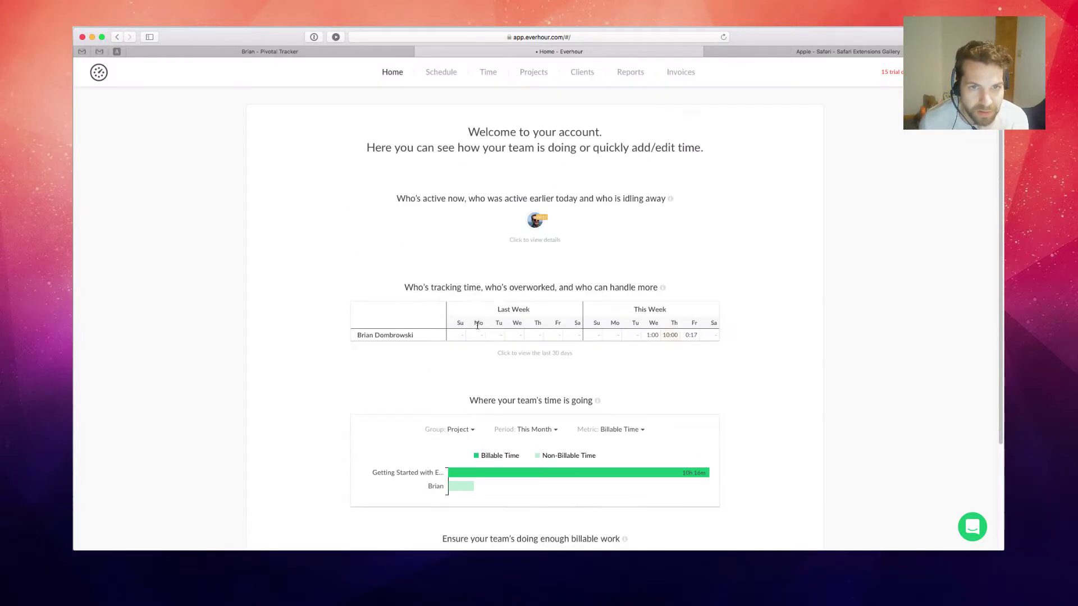
Open Everhour's Time page and go through its introductory tour to the end.
click(486, 74)
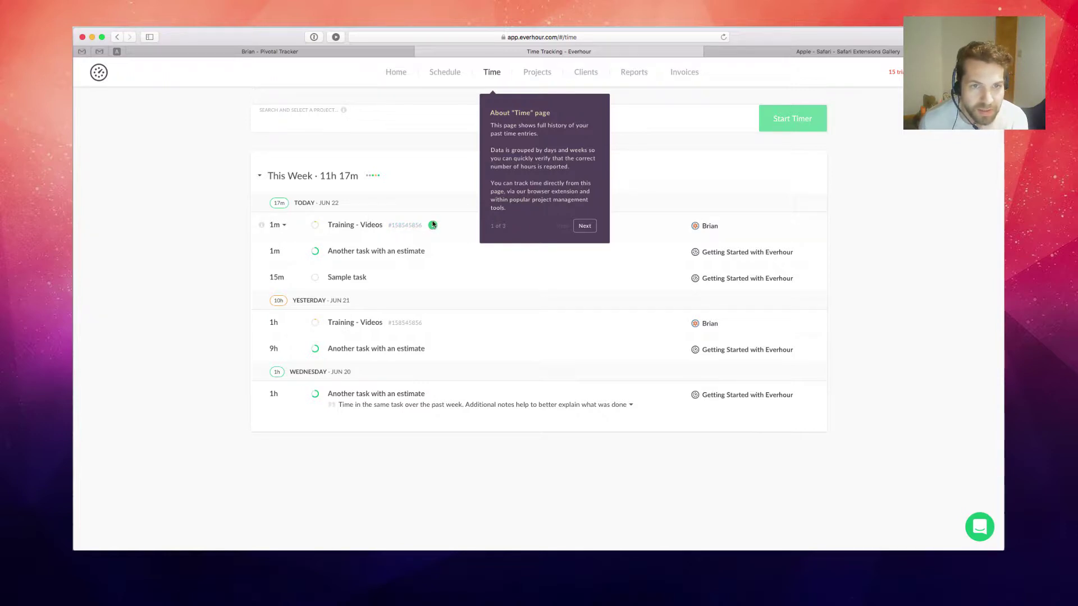
click(585, 227)
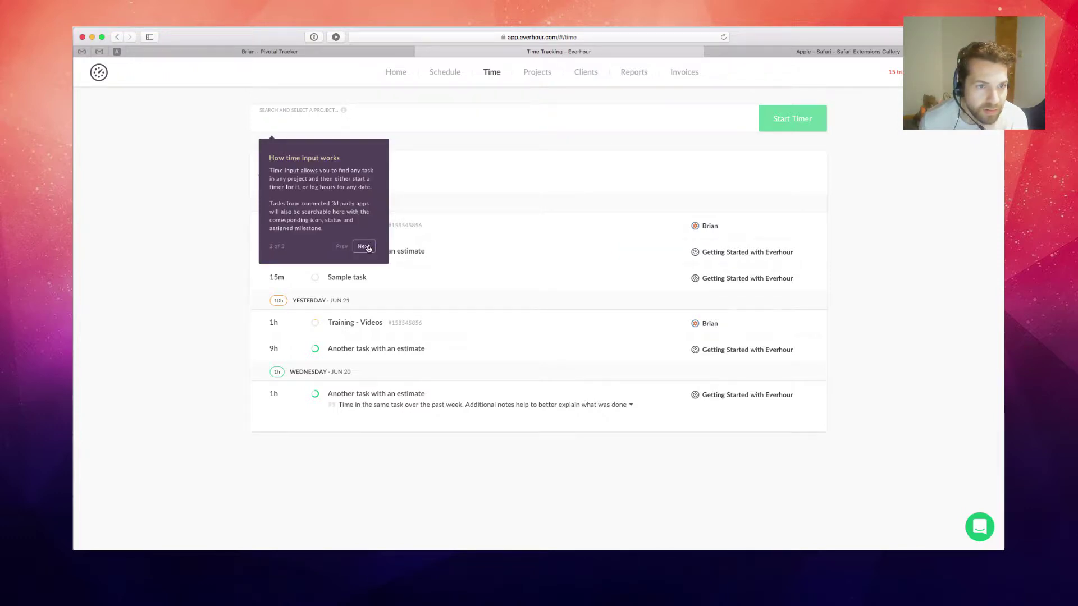
click(365, 247)
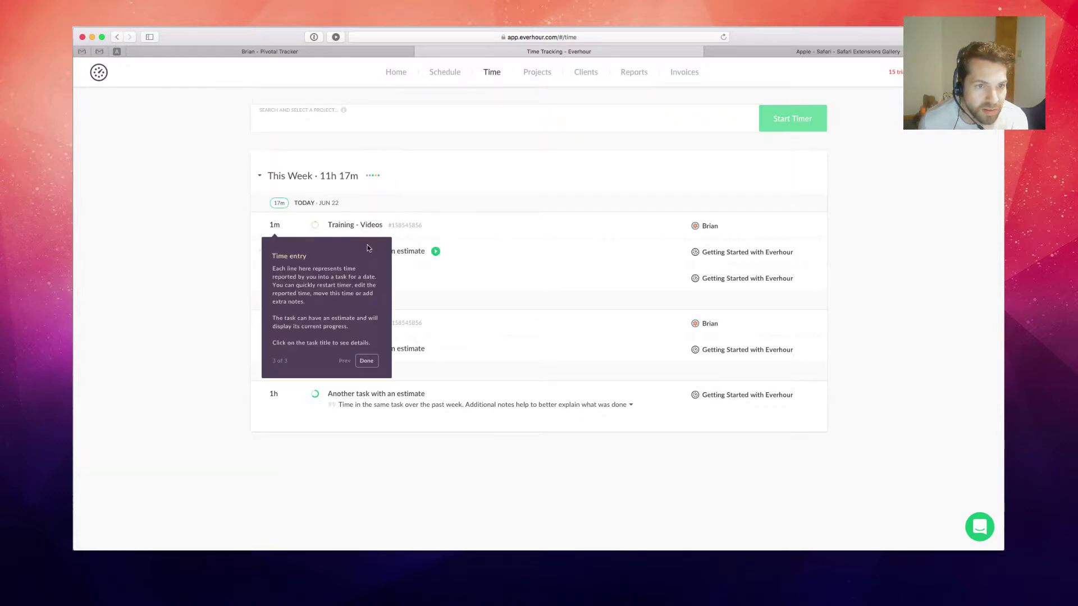
click(366, 361)
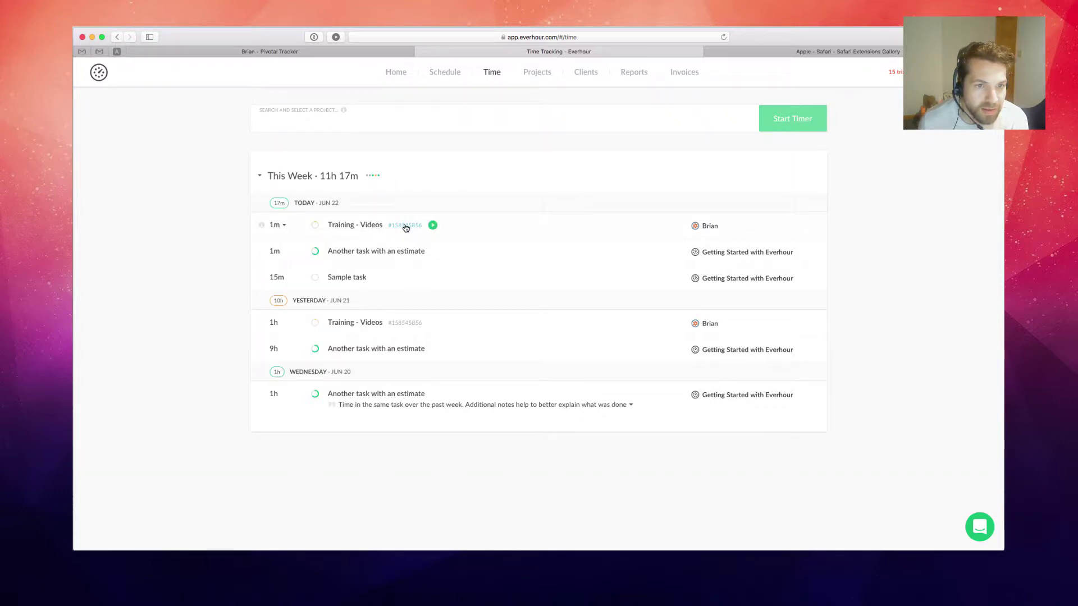
Open the Pivotal Tracker story linked from today's Training - Videos entry, close it, and return to Everhour's Time page.
click(400, 228)
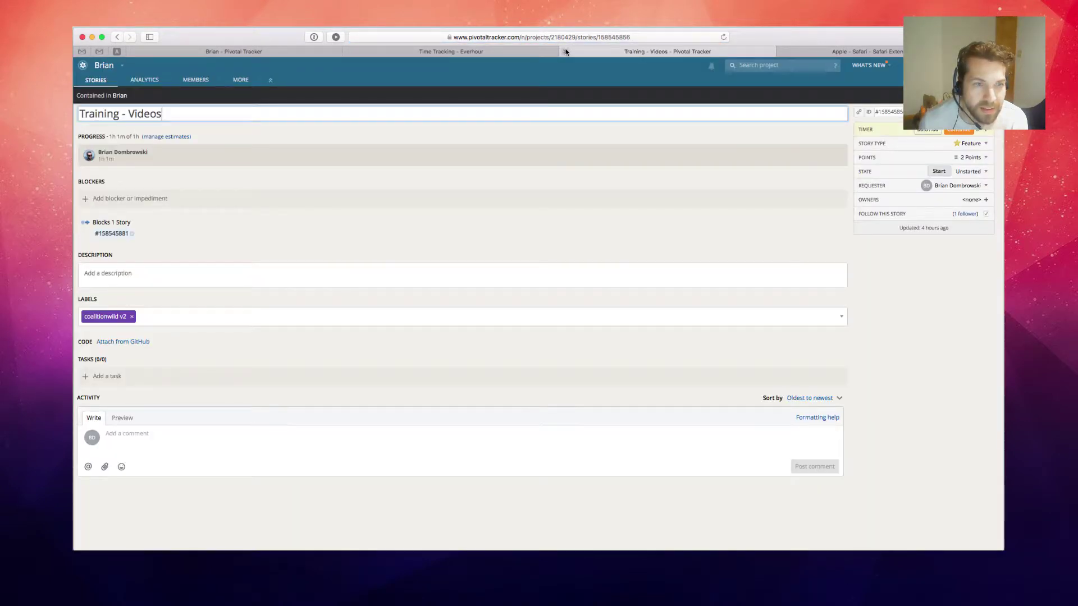
click(564, 52)
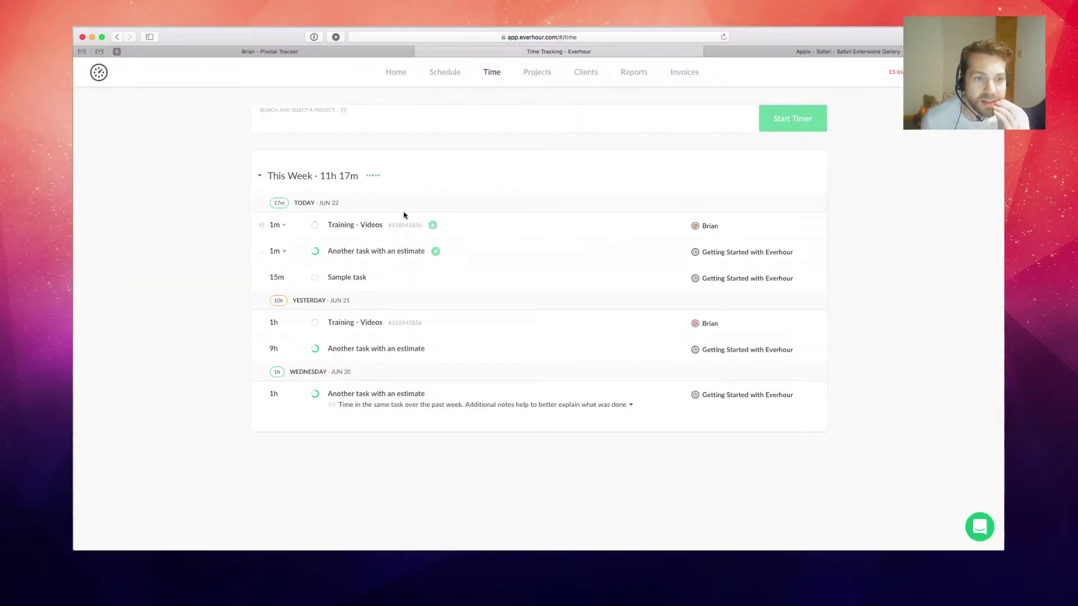
mouse_move(317, 227)
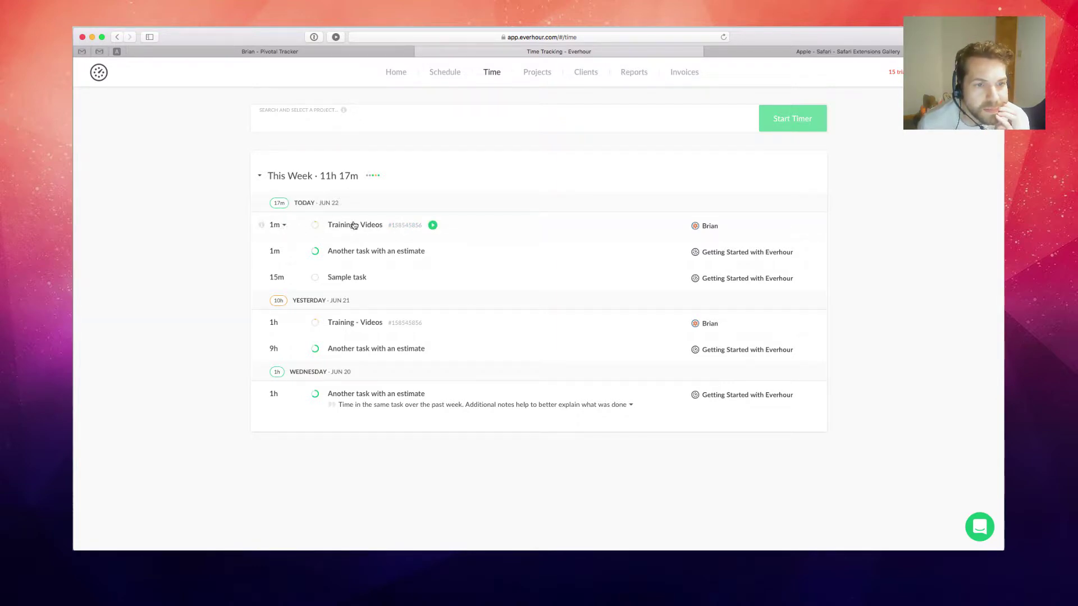
Open the Training - Videos task details, go through their introductory tour, and check the Today Notes editor without saving a note.
click(336, 225)
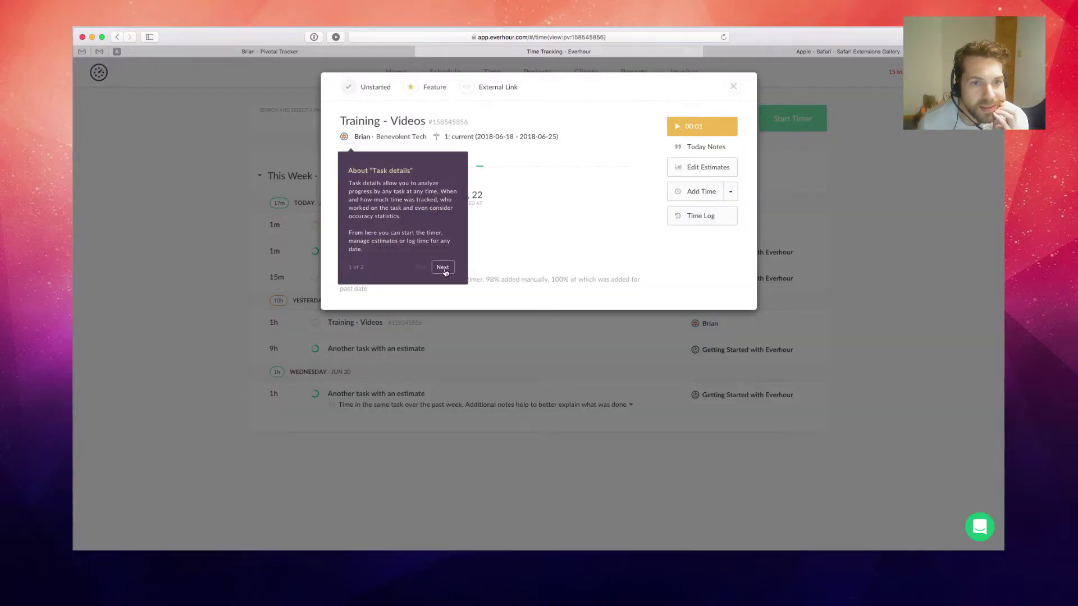
click(443, 268)
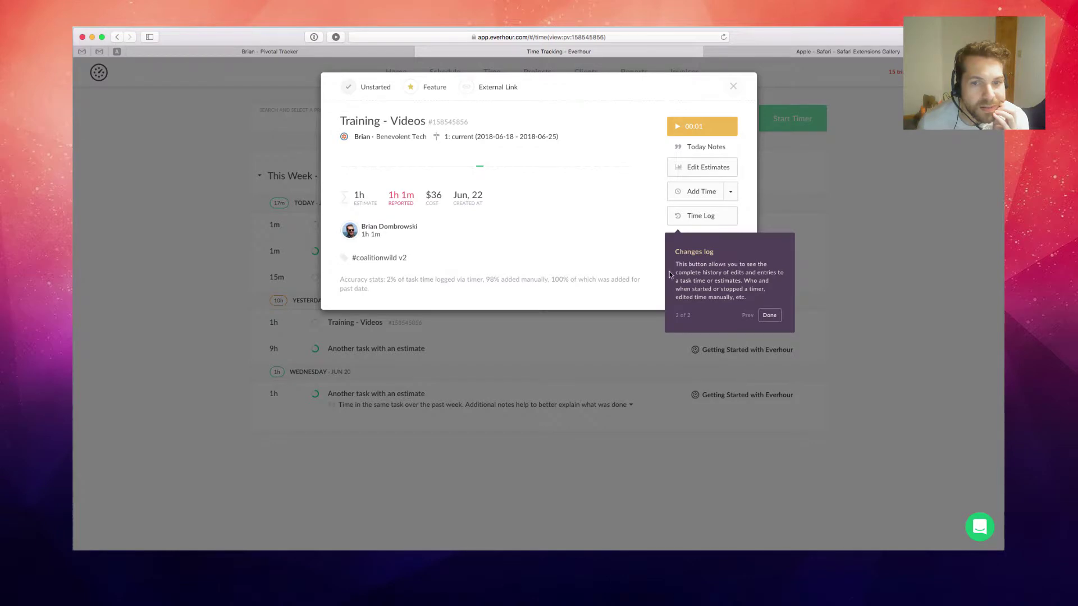
click(669, 237)
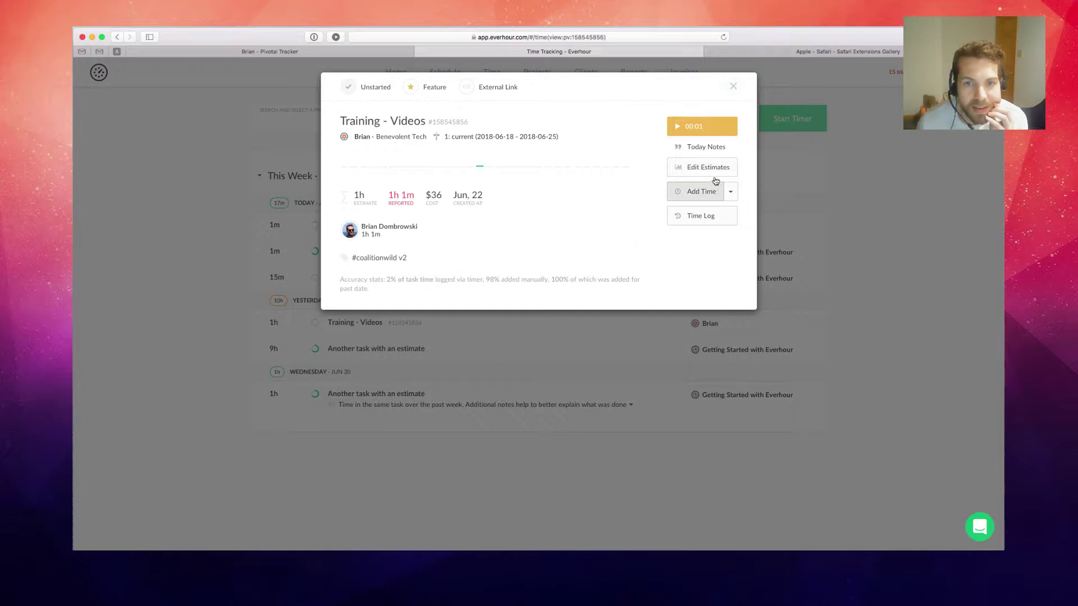
click(696, 149)
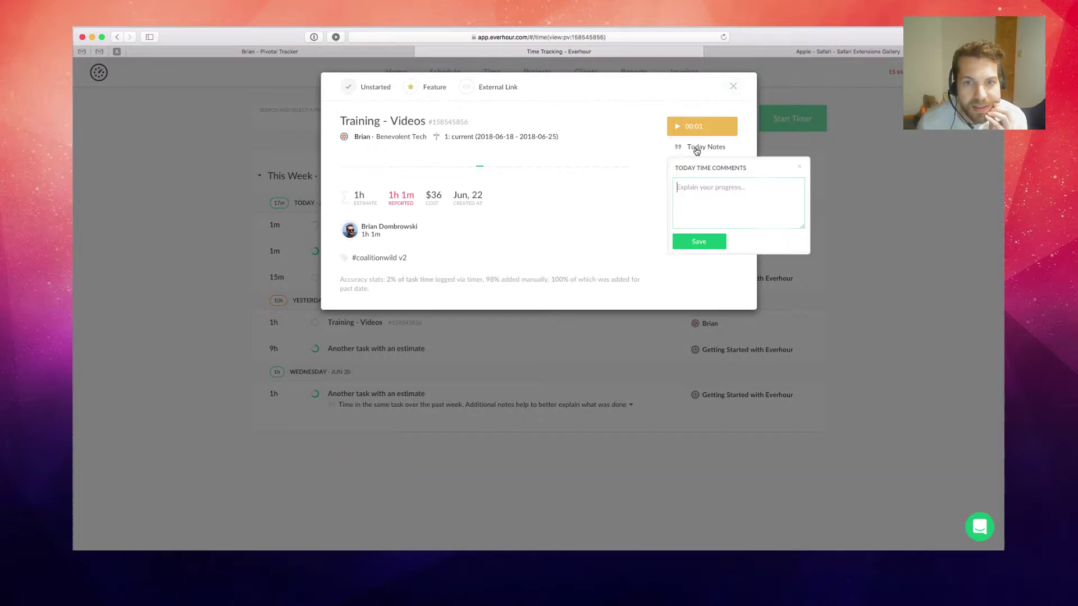
click(800, 167)
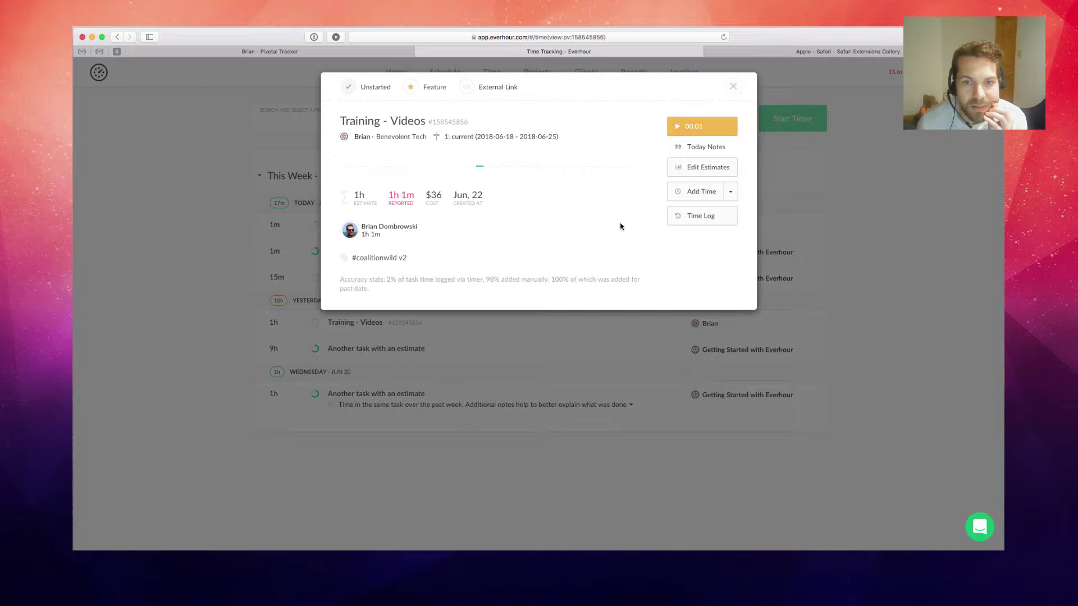
click(729, 190)
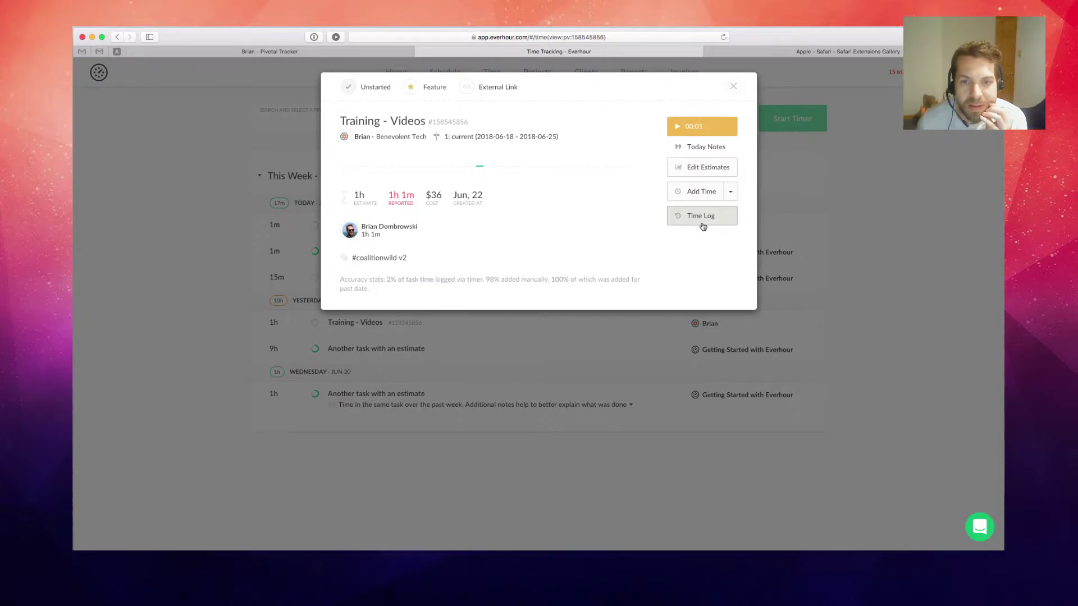
Examine the Training - Videos time log with both this week's daily entries expanded, and close the task details.
click(703, 226)
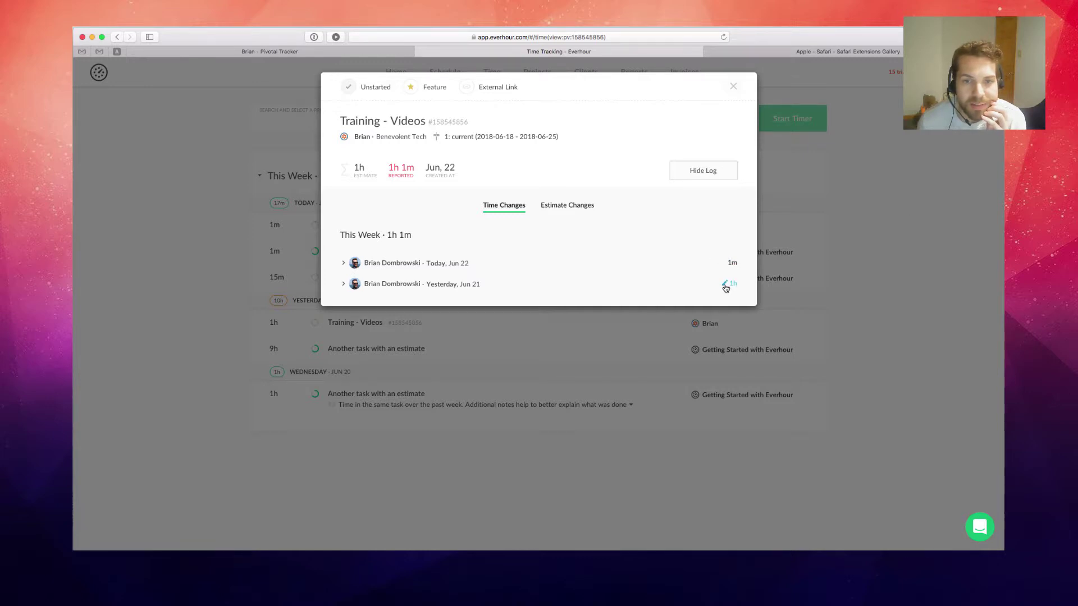
click(344, 263)
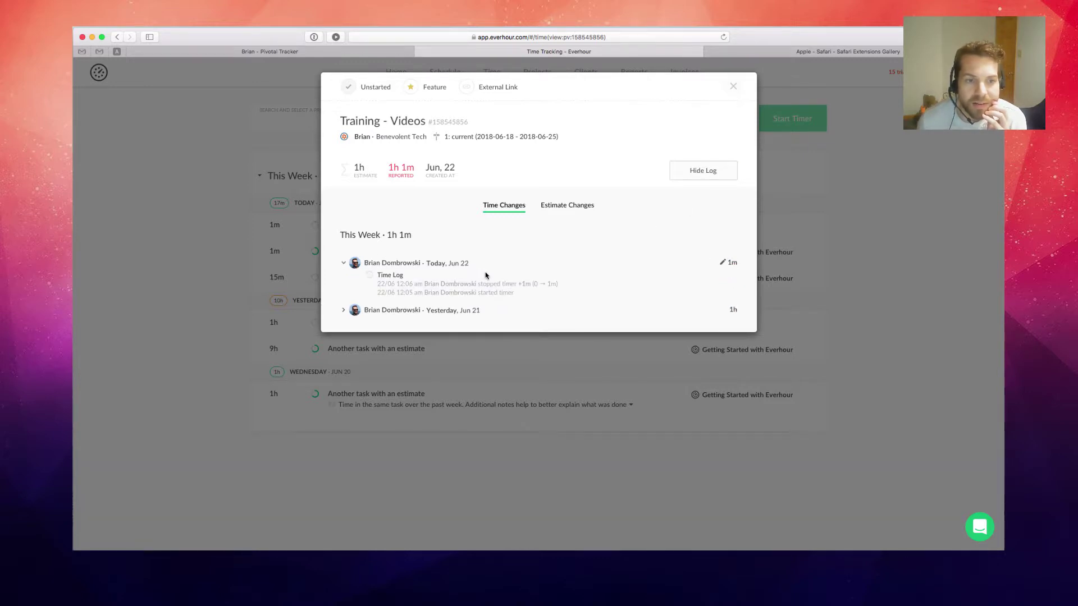
click(344, 311)
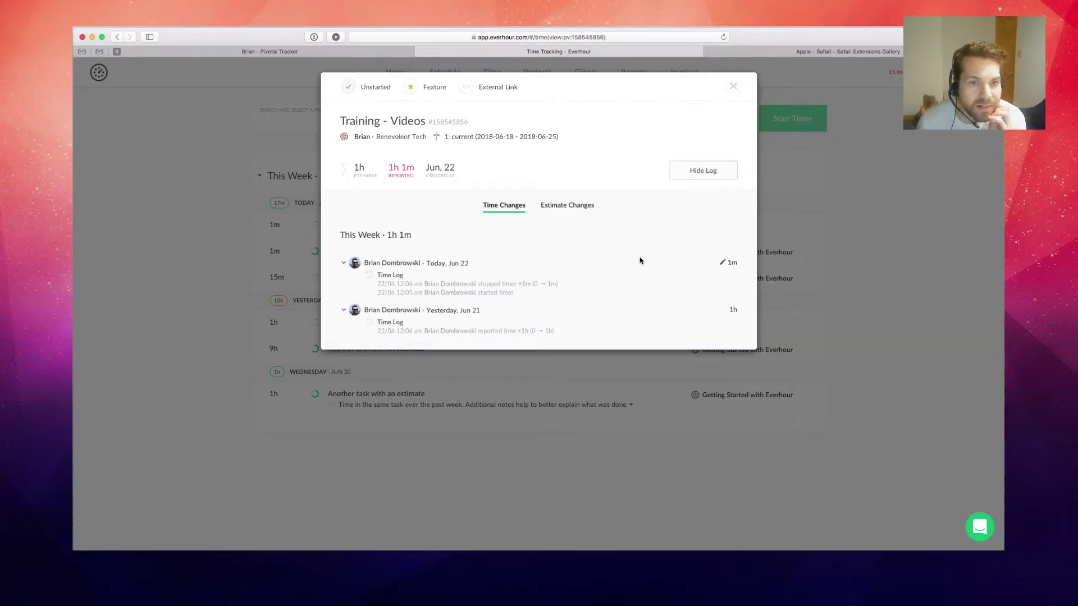
click(733, 86)
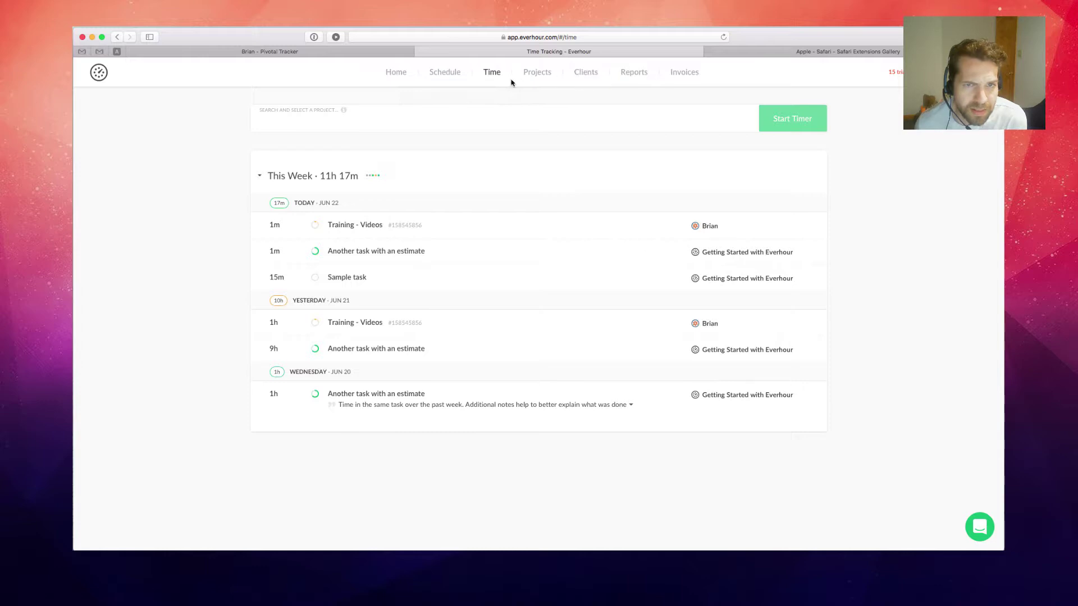
Open Everhour's Projects page and go through its introductory tour to the end.
click(533, 73)
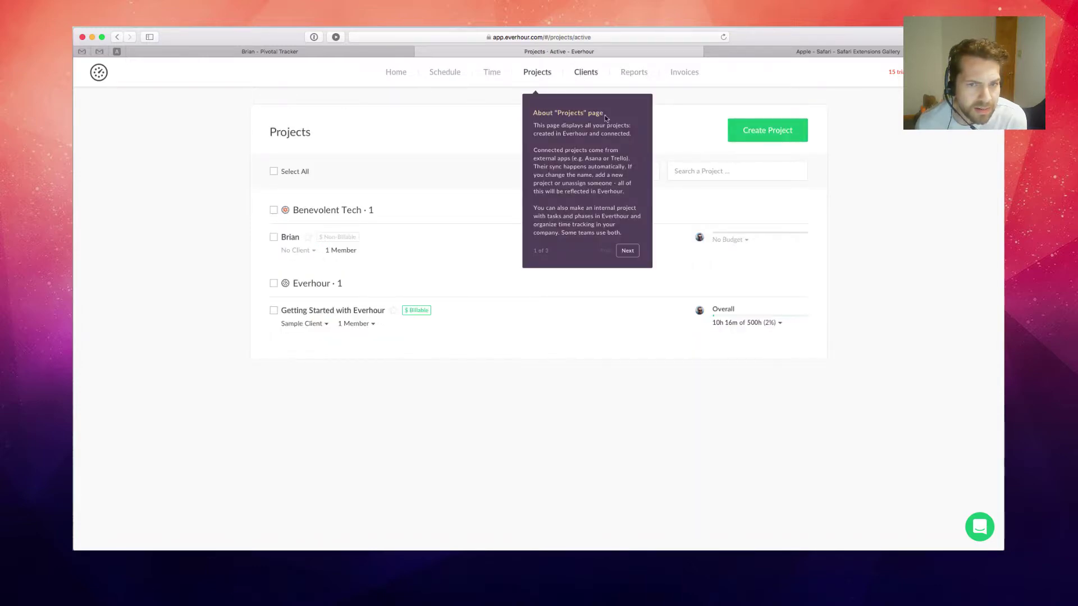
click(627, 251)
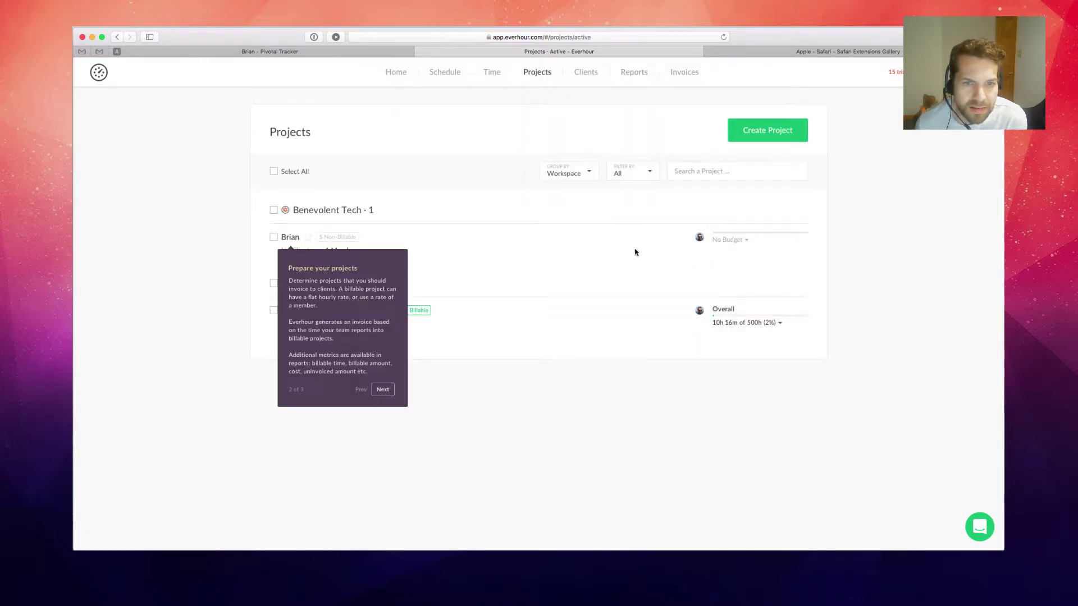
click(377, 391)
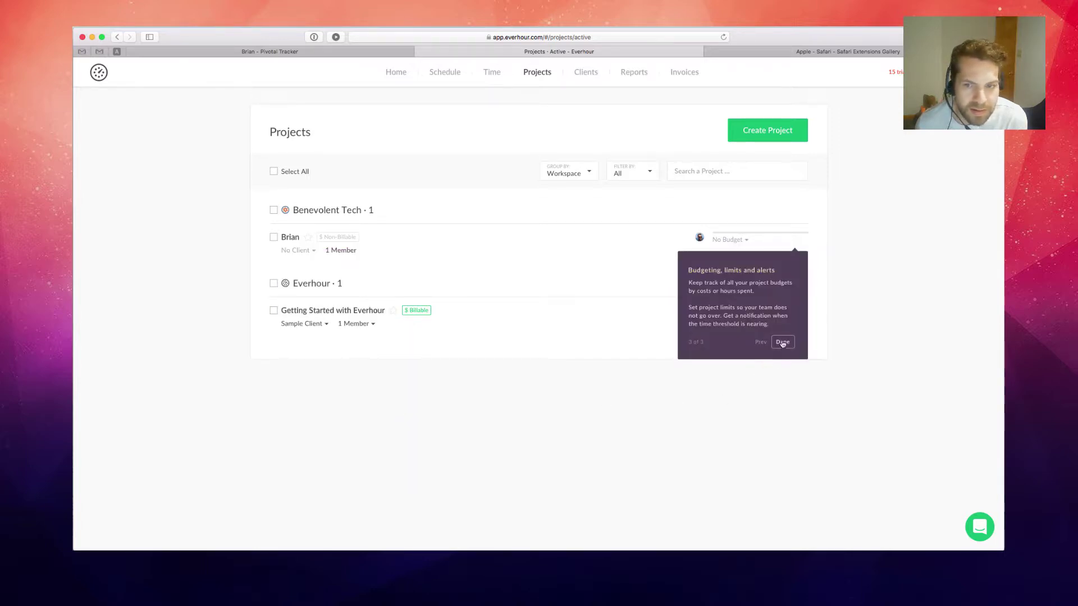
click(782, 344)
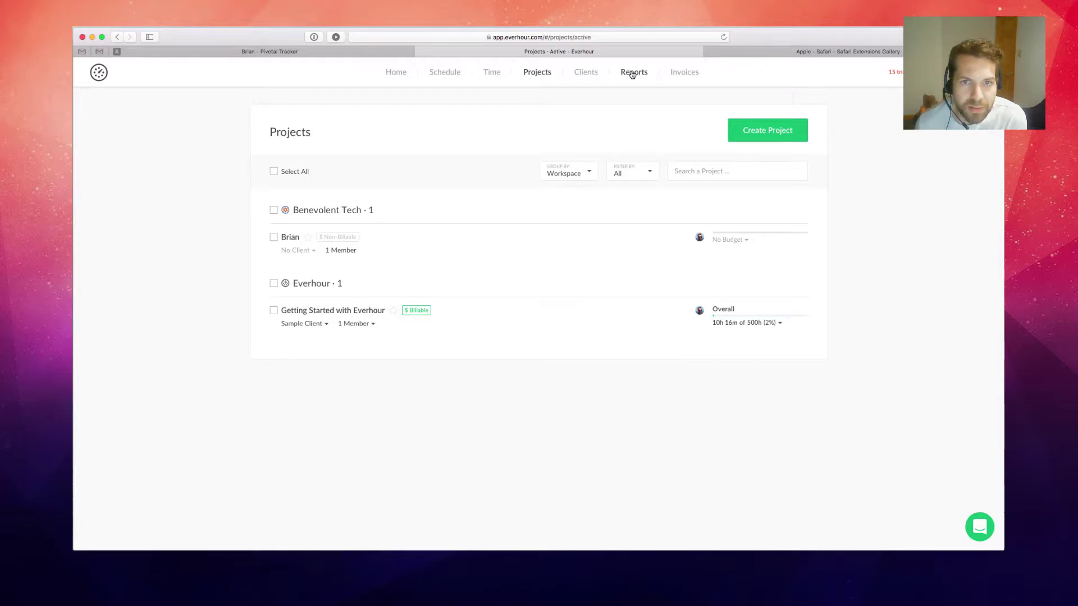
Open Everhour's Invoices page and go through its introductory tour to the end.
click(691, 75)
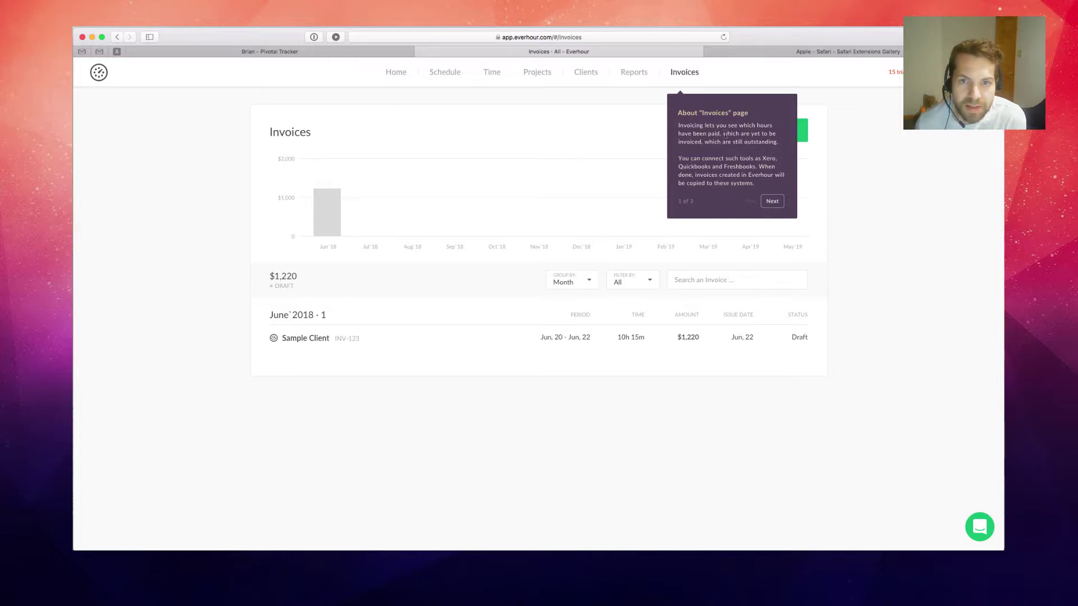
click(766, 203)
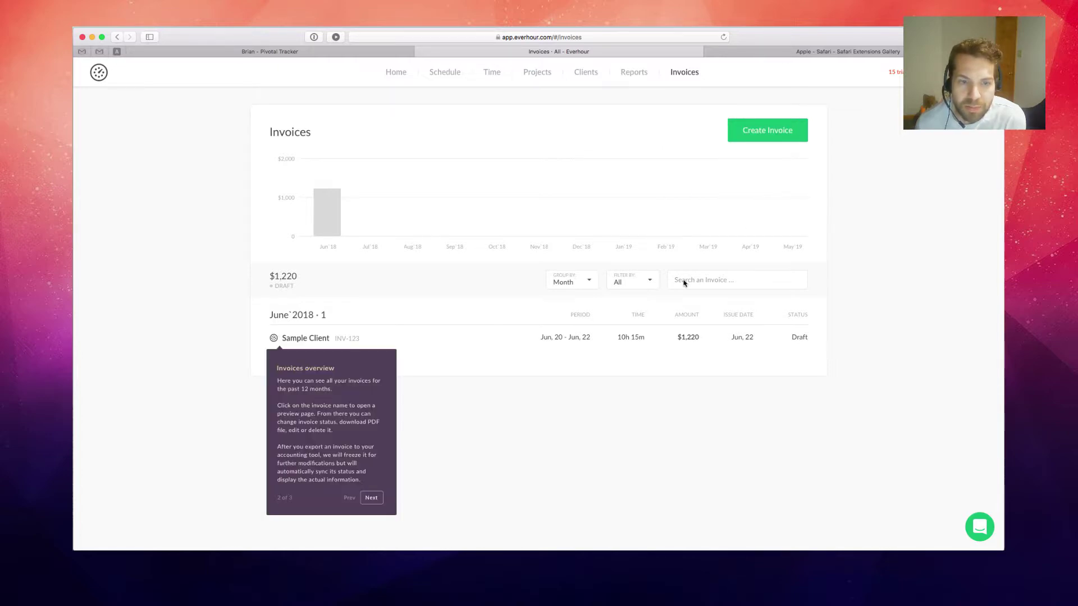
click(372, 499)
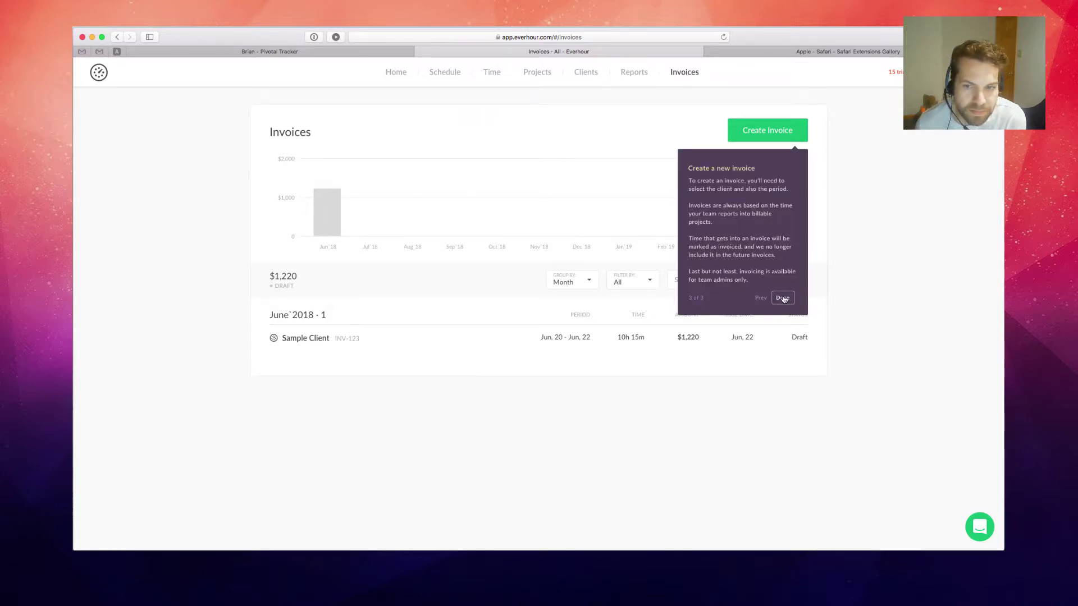
click(783, 298)
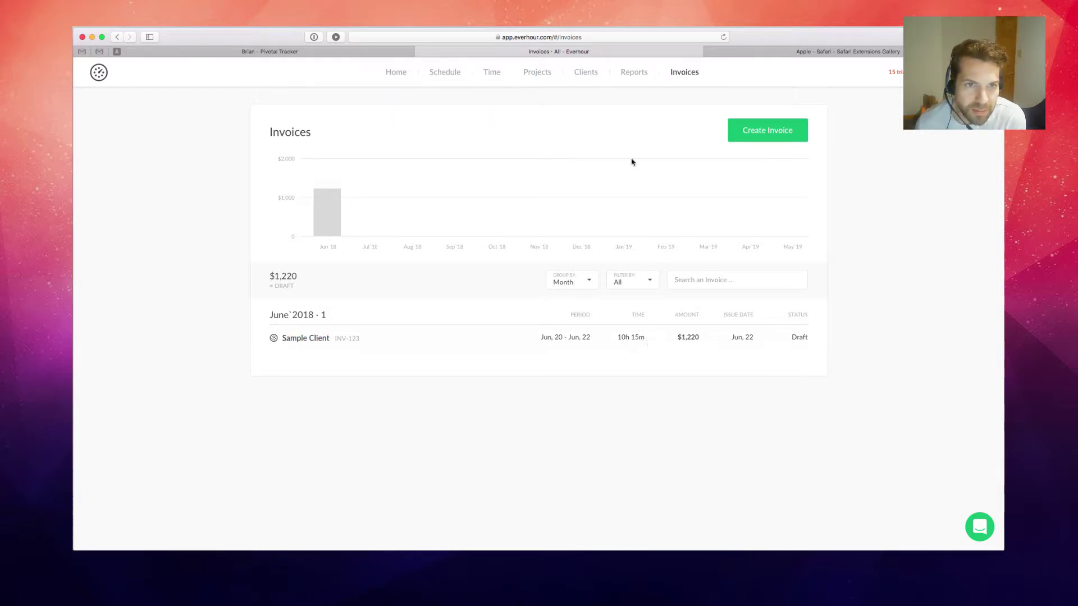
Return to the Time page and check the details of Wednesday's Another task with an estimate entry, closing them again.
click(494, 80)
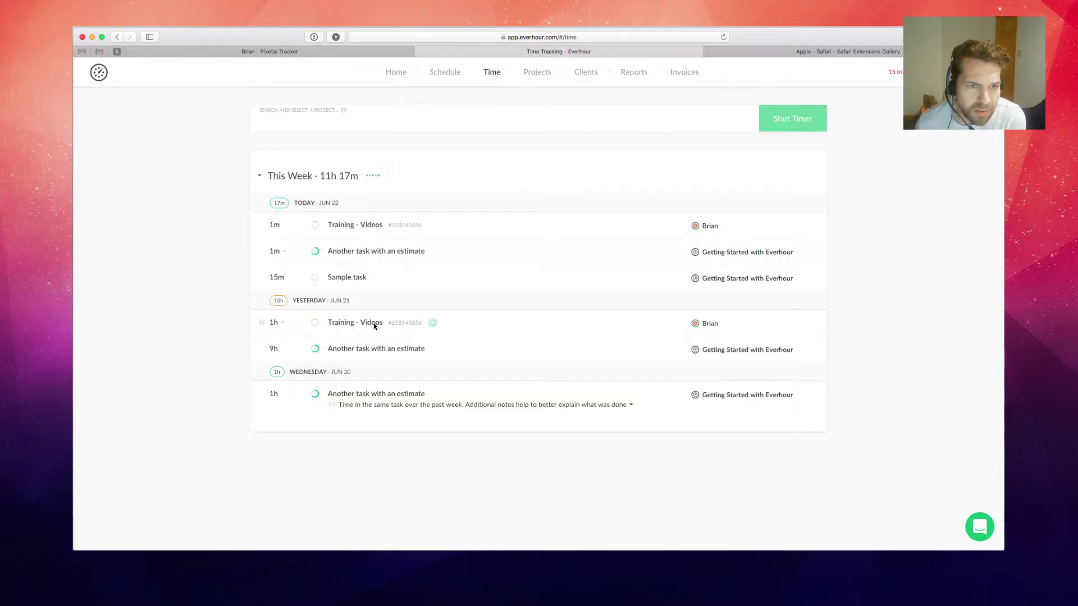
click(374, 395)
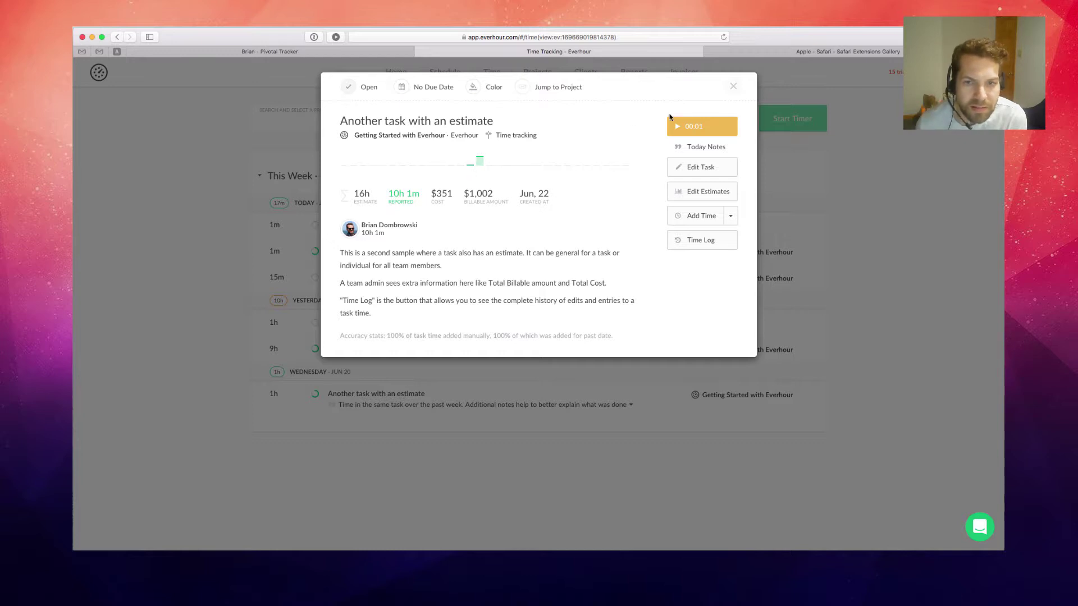
click(733, 86)
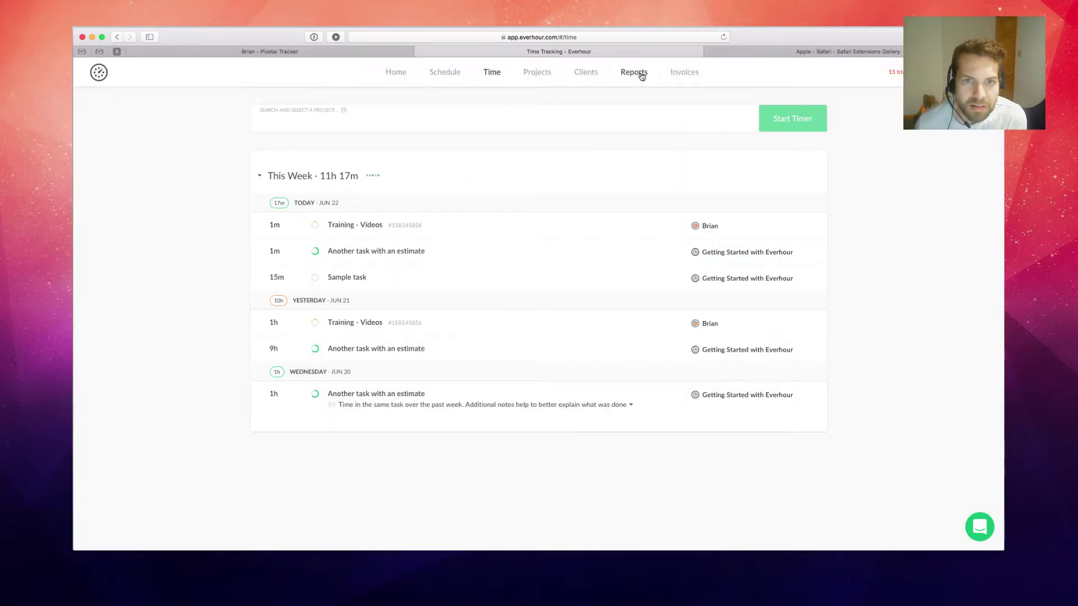
Open the Sample Client draft invoice from the Invoices page, dismiss the customization tip, and examine its line items and totals.
click(678, 75)
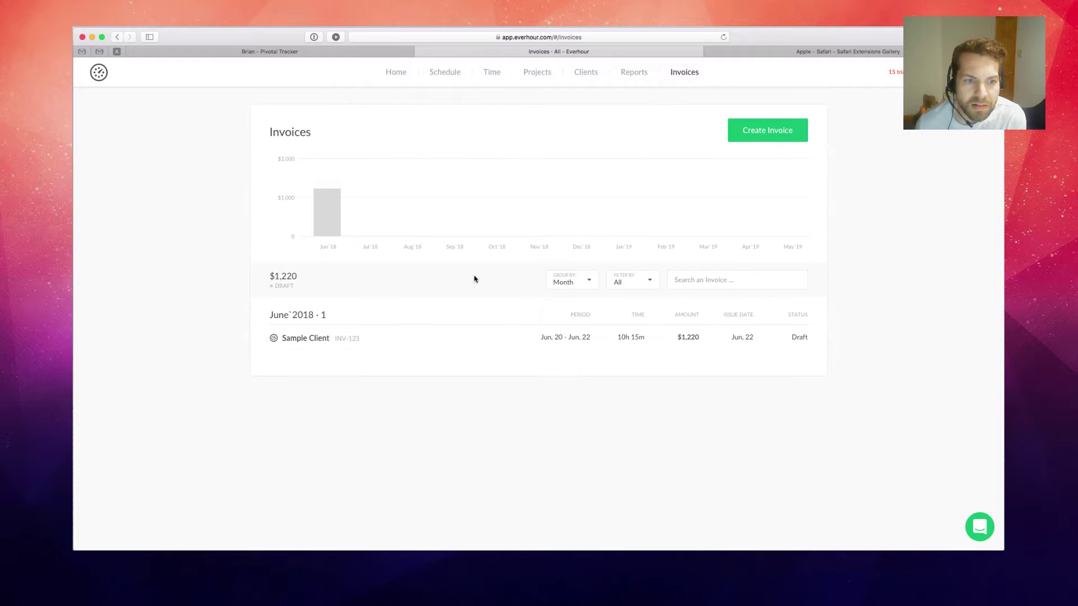
click(307, 338)
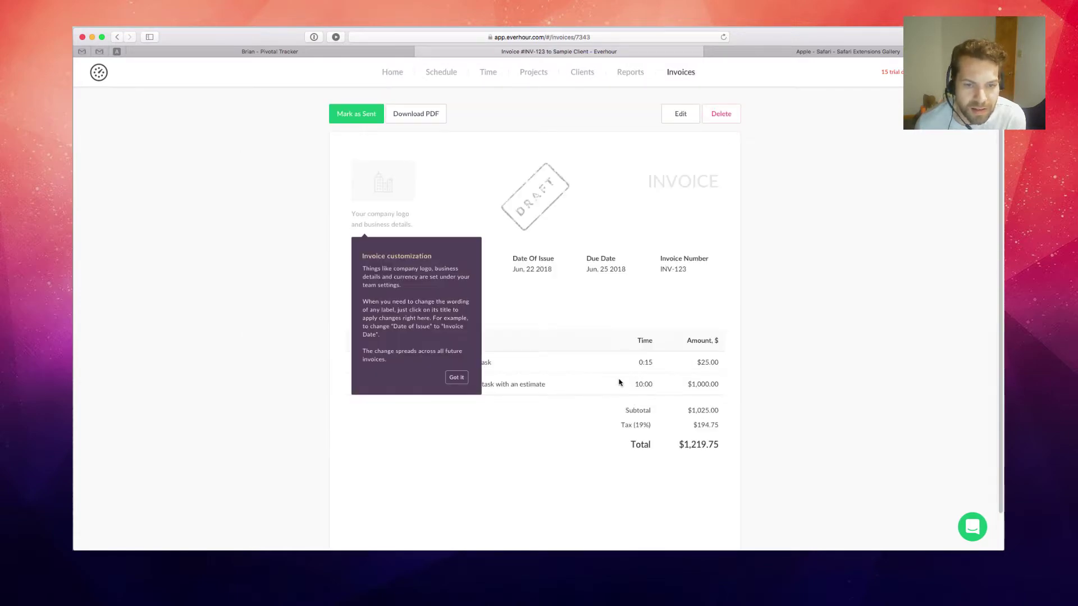
click(457, 377)
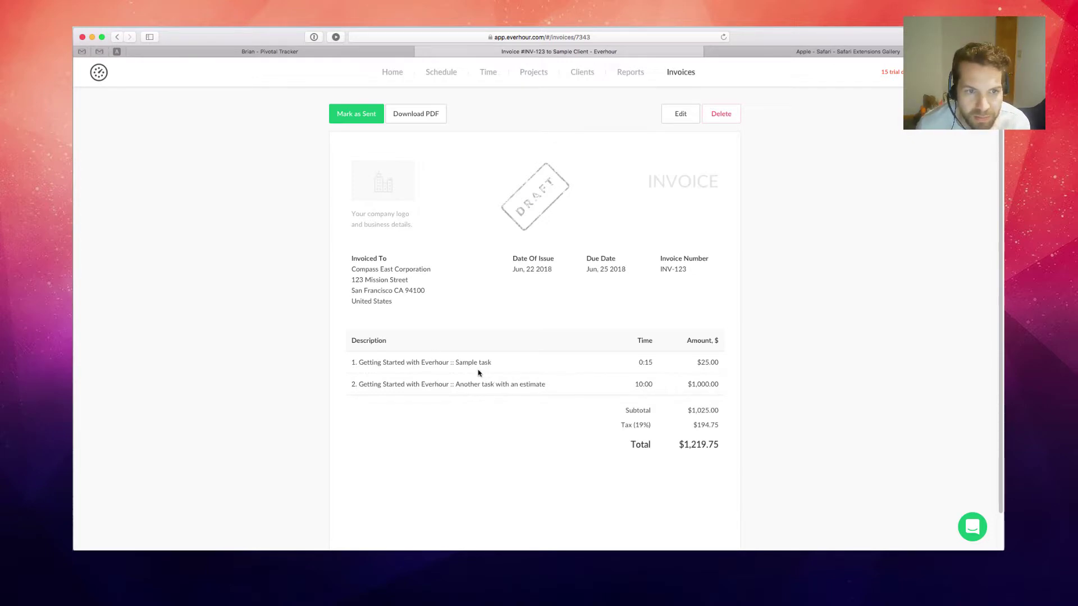
scroll(637, 414, down, 2)
scroll(629, 413, up, 2)
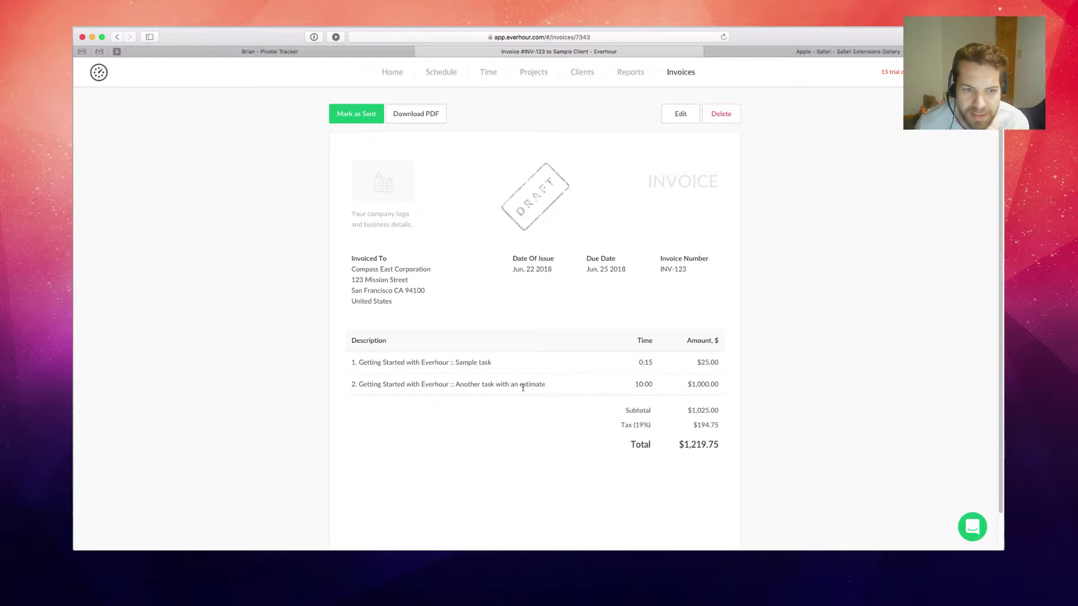
Open the draft invoice for editing, dismiss the custom line item tip, and examine its Period and Group By options without changing them.
click(680, 114)
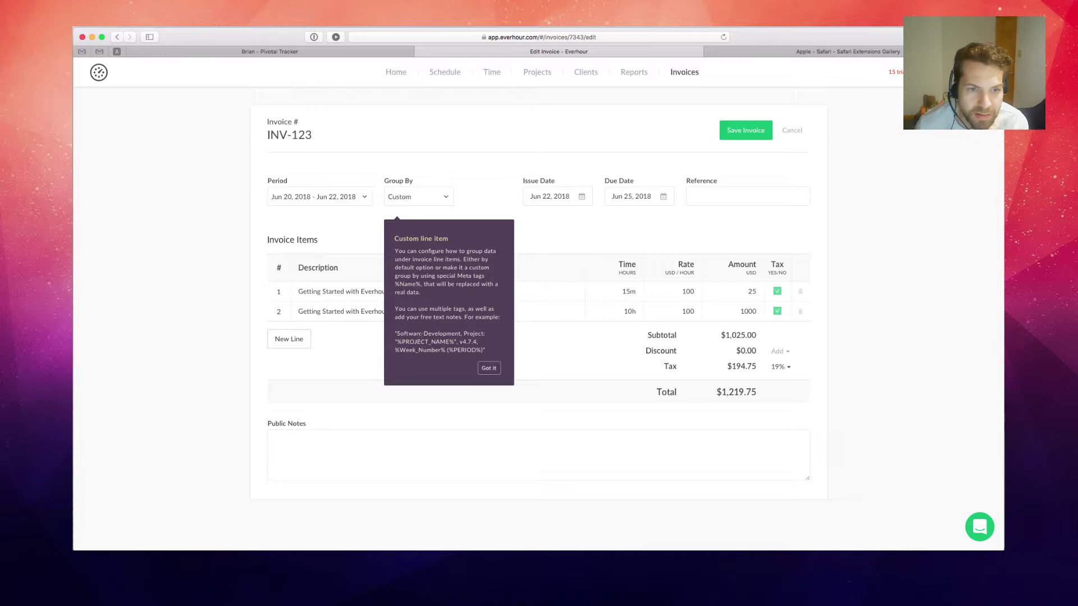
click(488, 369)
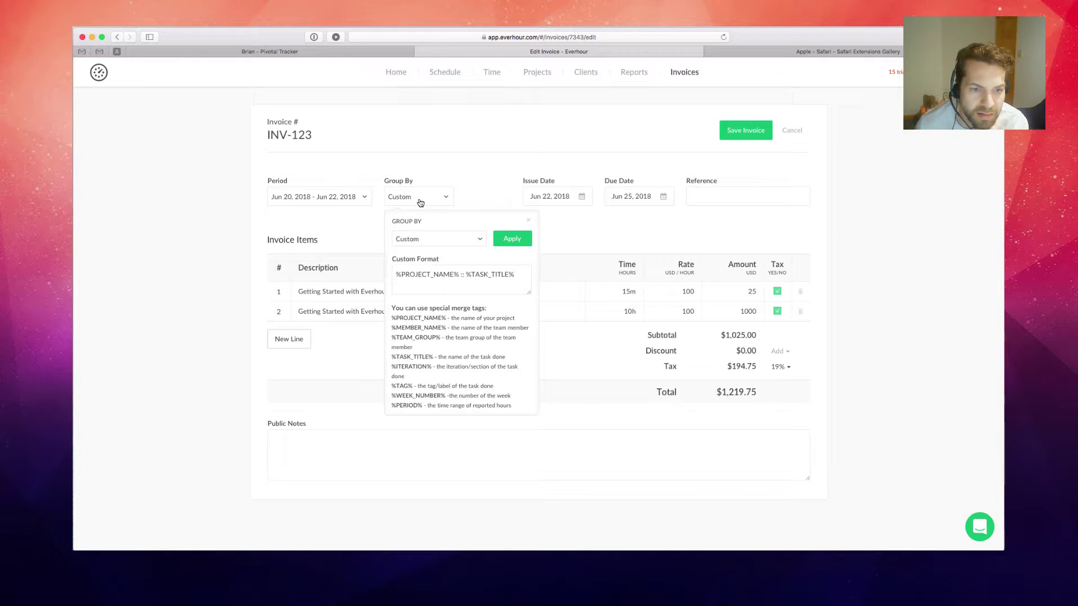
click(420, 203)
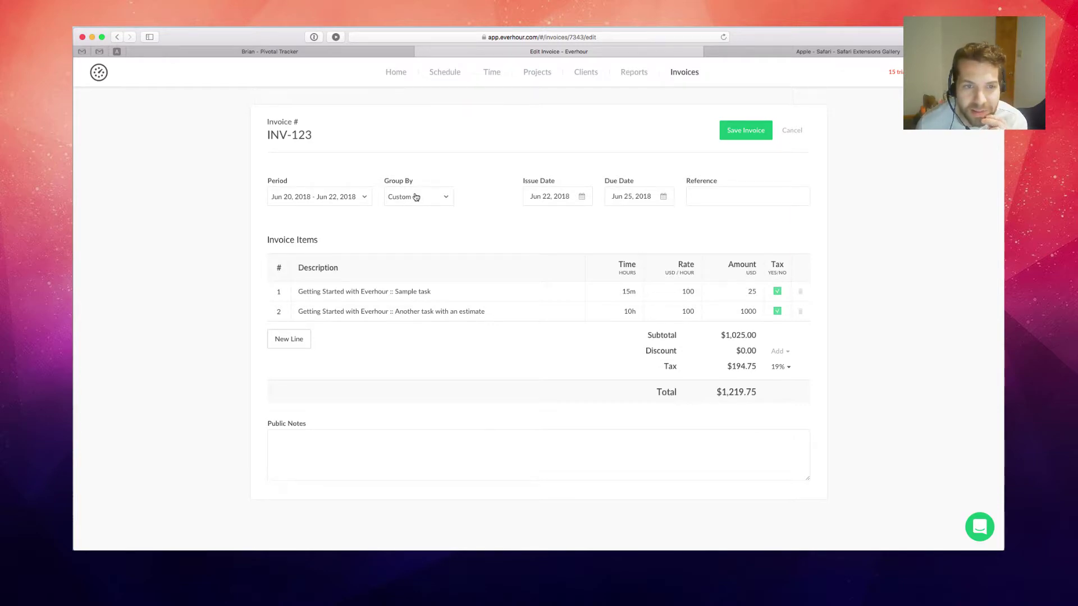
click(365, 199)
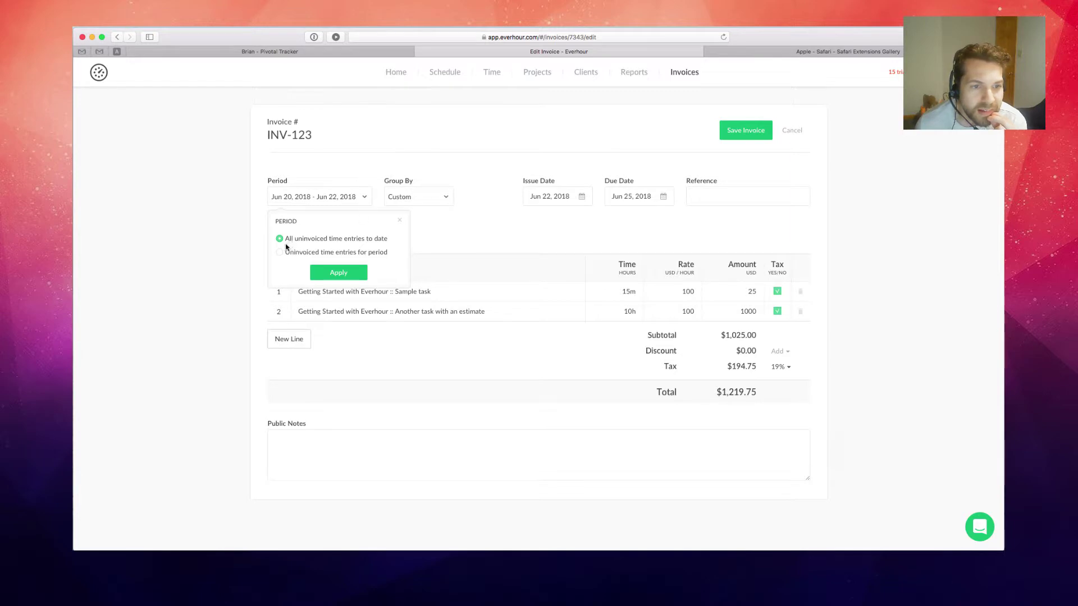
click(410, 176)
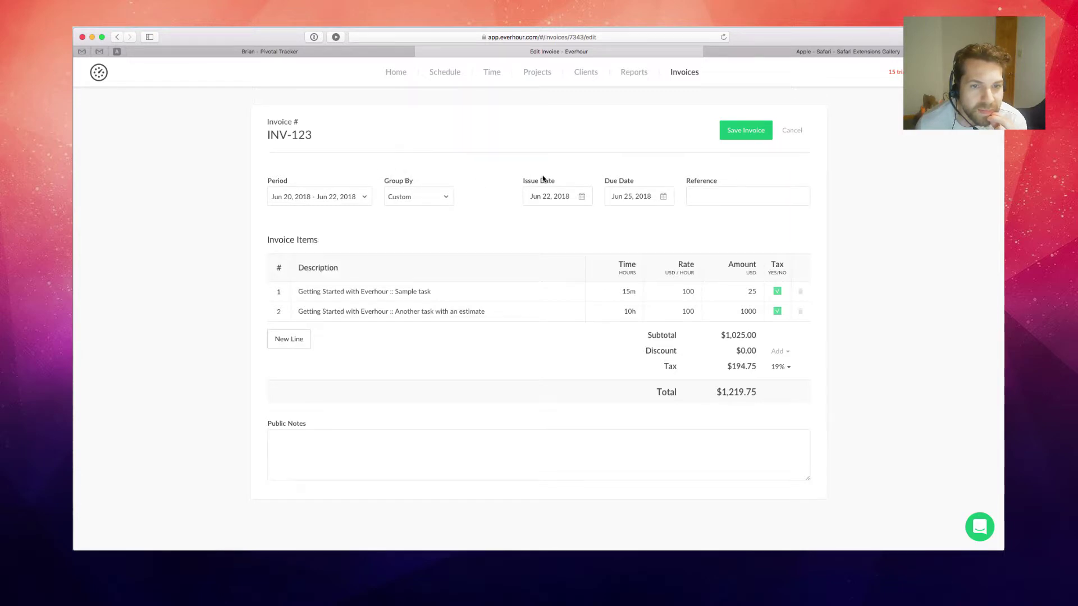
click(425, 201)
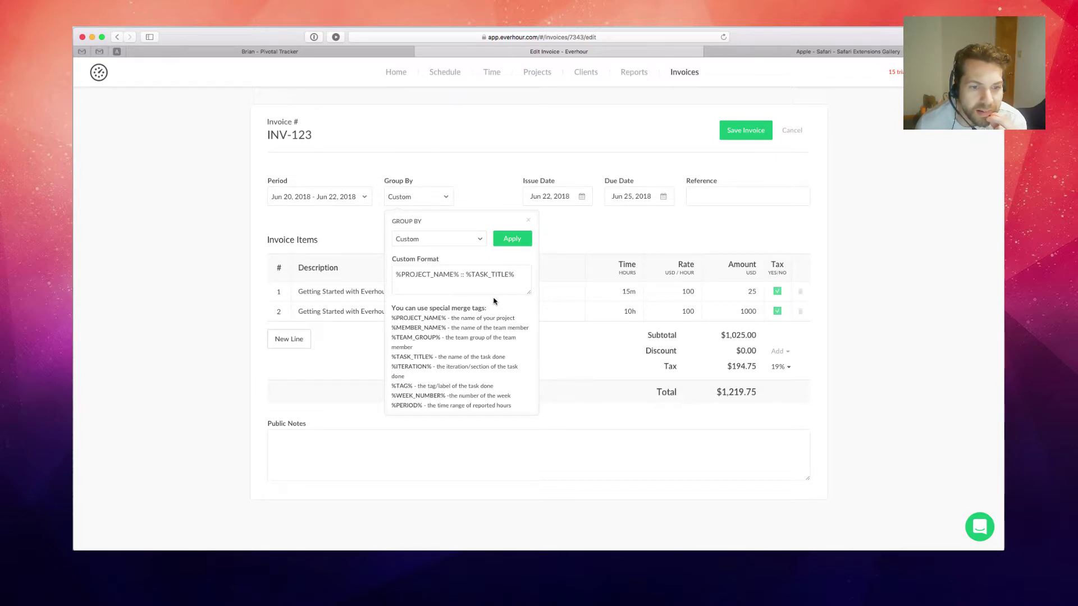
click(528, 221)
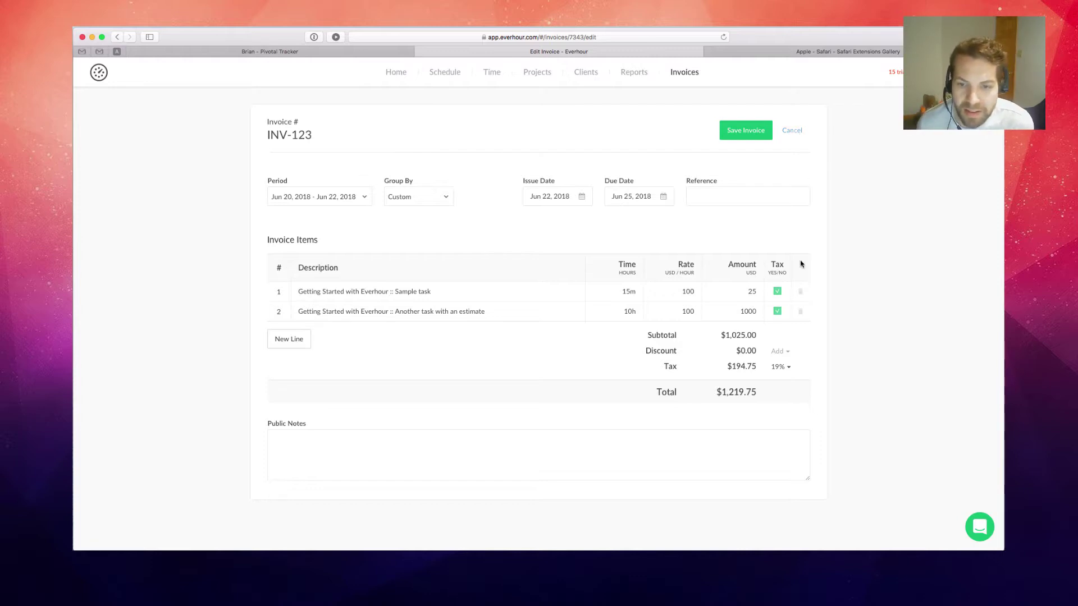
Cancel editing the invoice without saving and look over the draft invoice from its header down to the total.
click(791, 132)
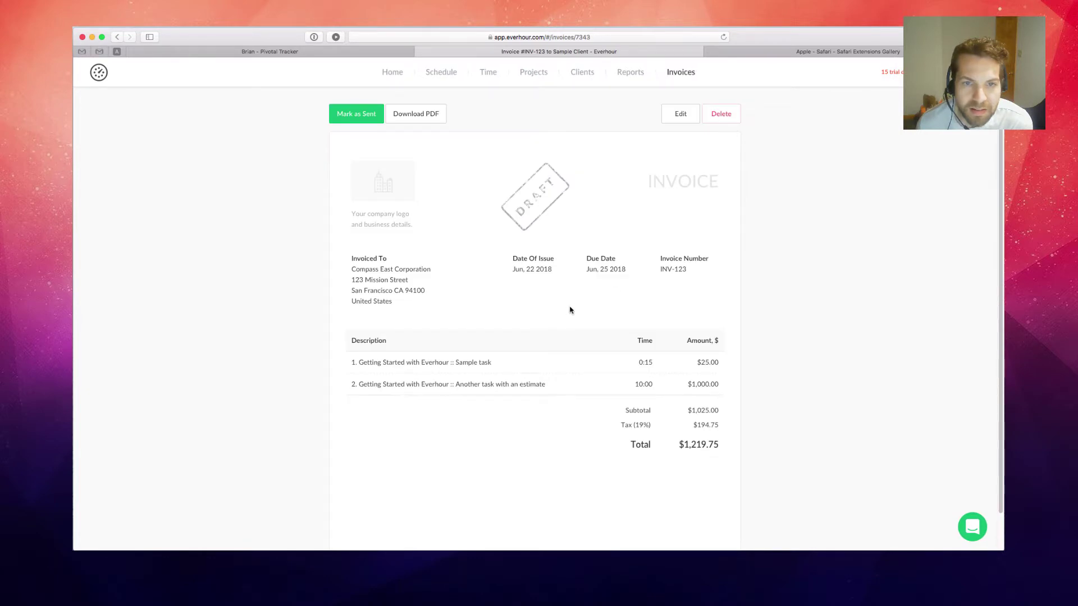
scroll(570, 310, down, 2)
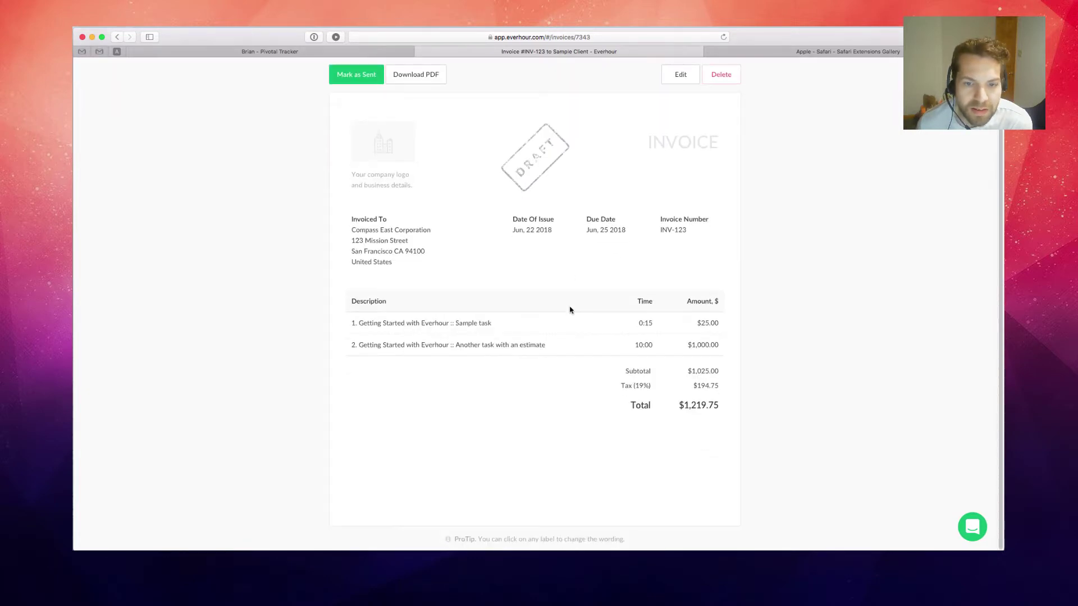
scroll(570, 310, up, 2)
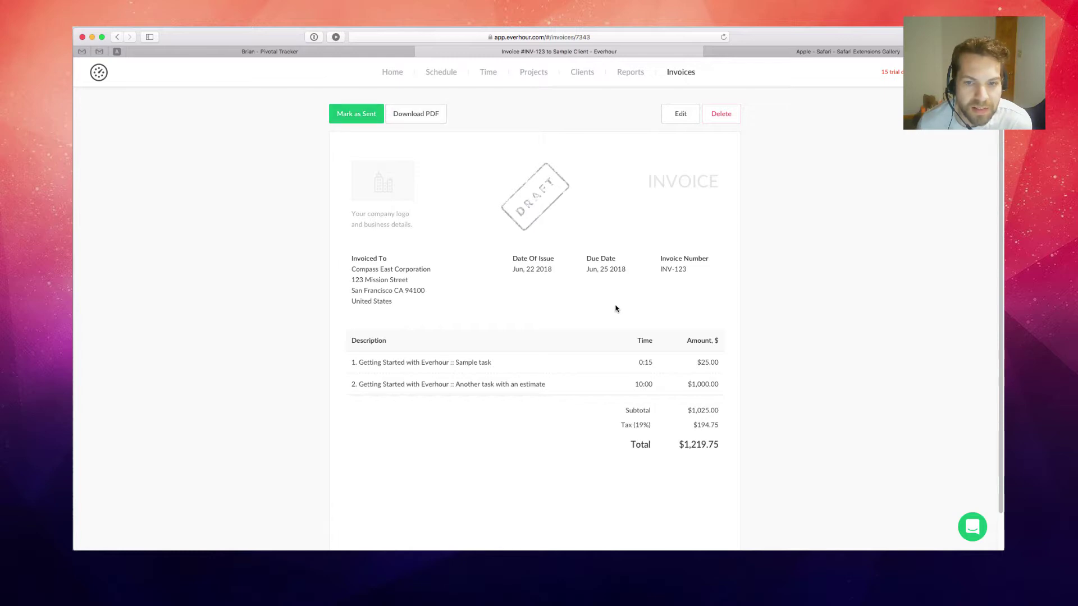
scroll(613, 308, down, 1)
scroll(614, 308, up, 1)
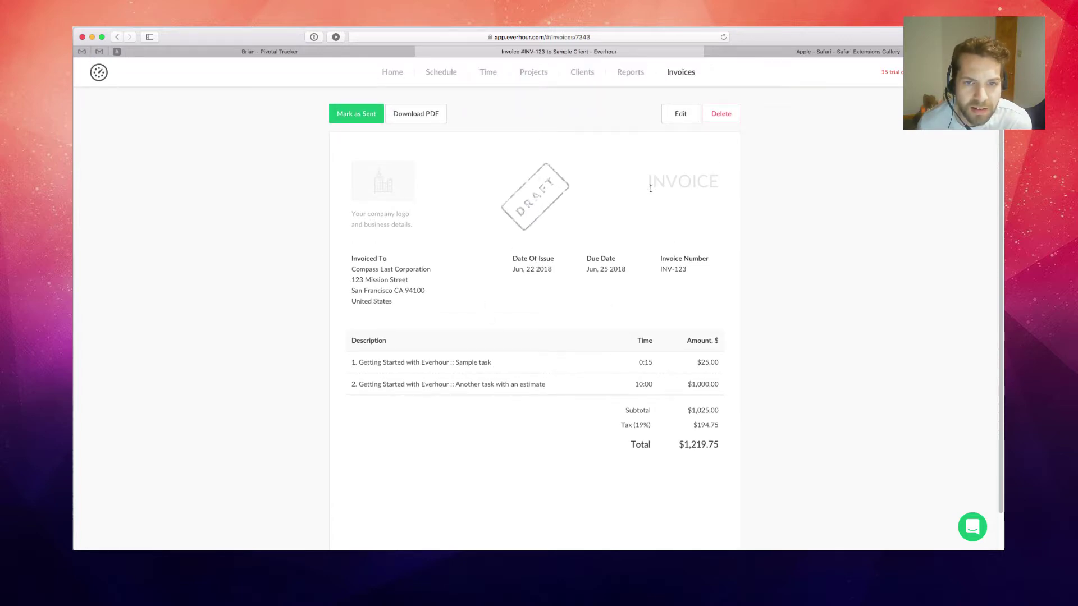
Open Everhour's Reports page and go through its introductory tour to the end.
click(630, 72)
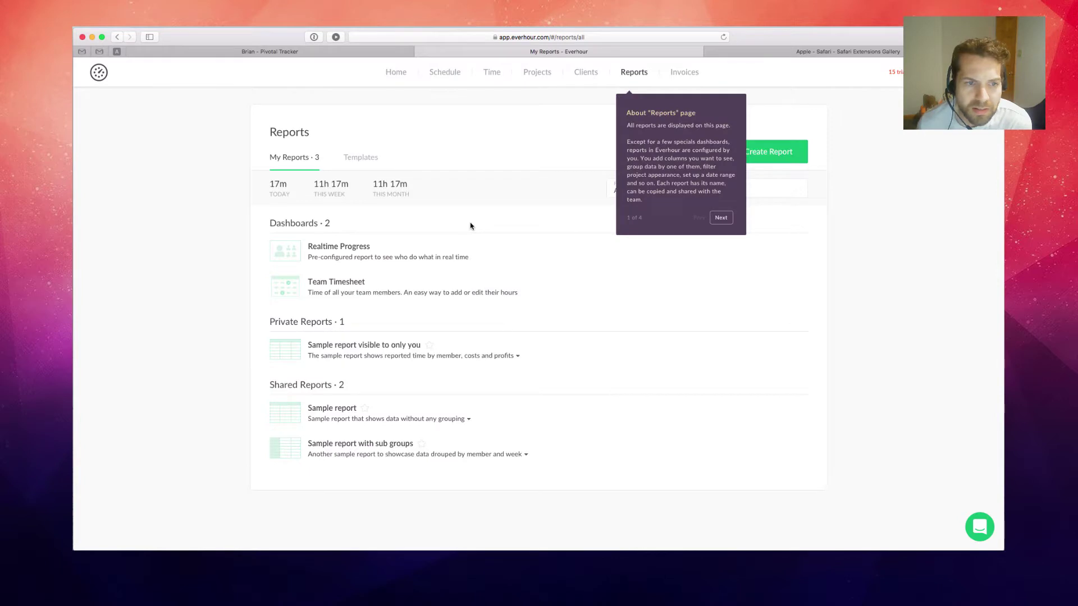
click(721, 217)
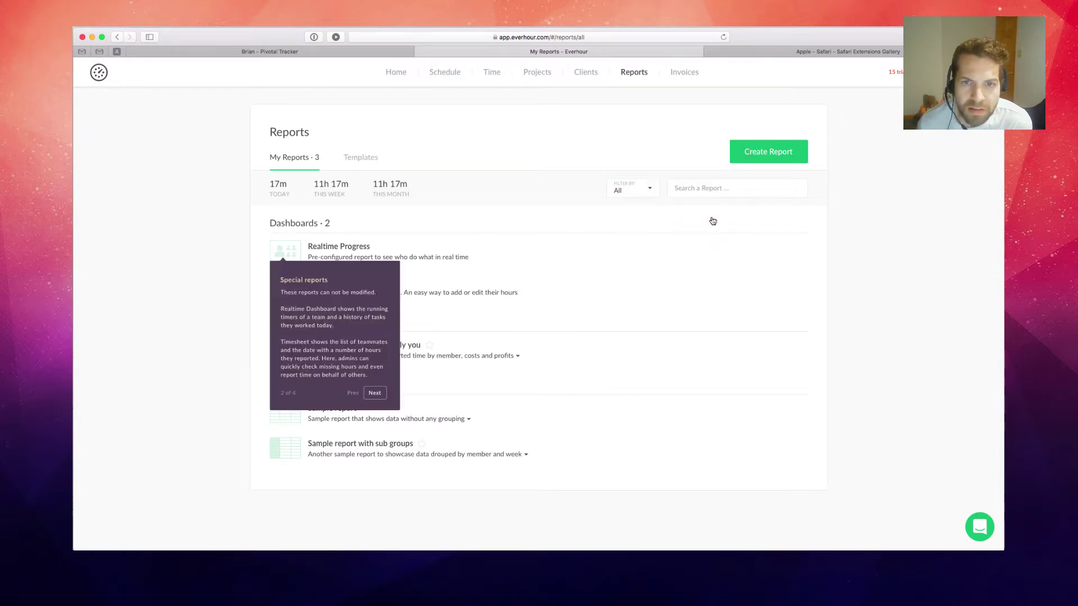
click(385, 395)
click(409, 471)
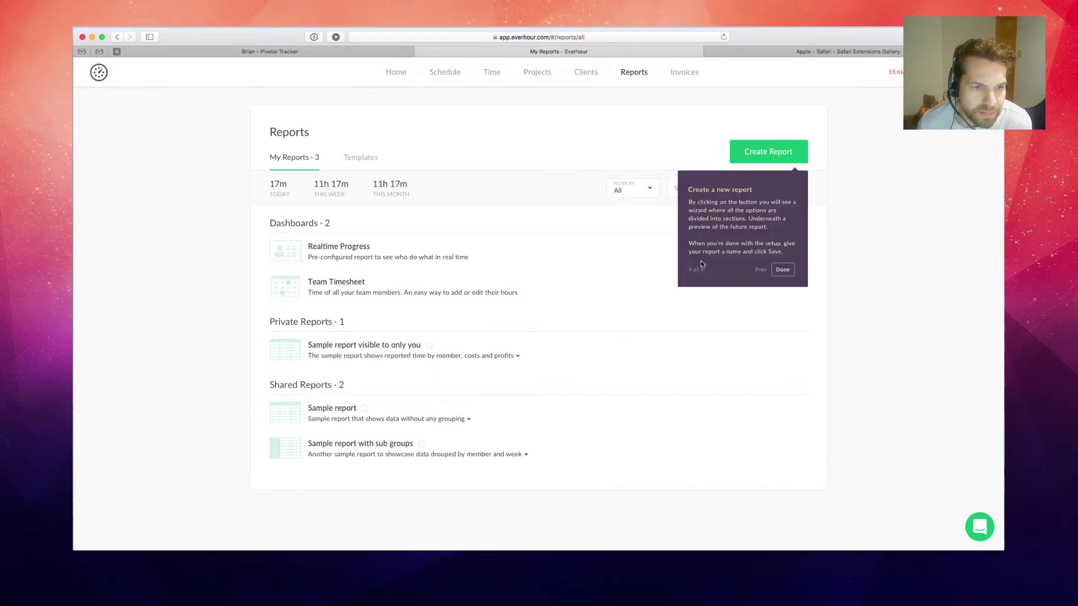
click(781, 269)
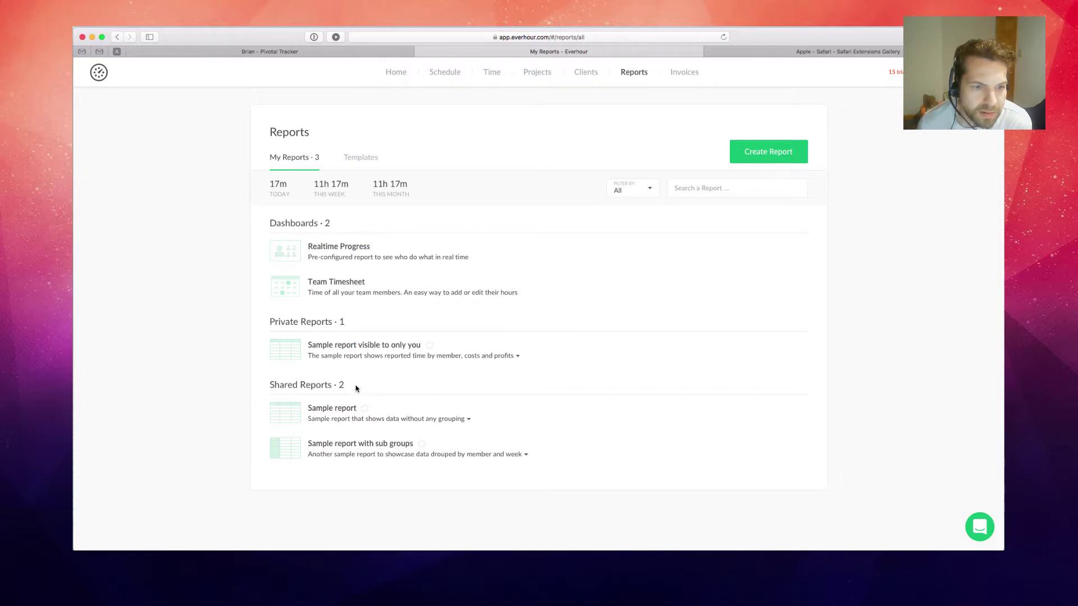
Examine the Realtime Progress dashboard for current and earlier team activity, returning to the reports list.
click(338, 248)
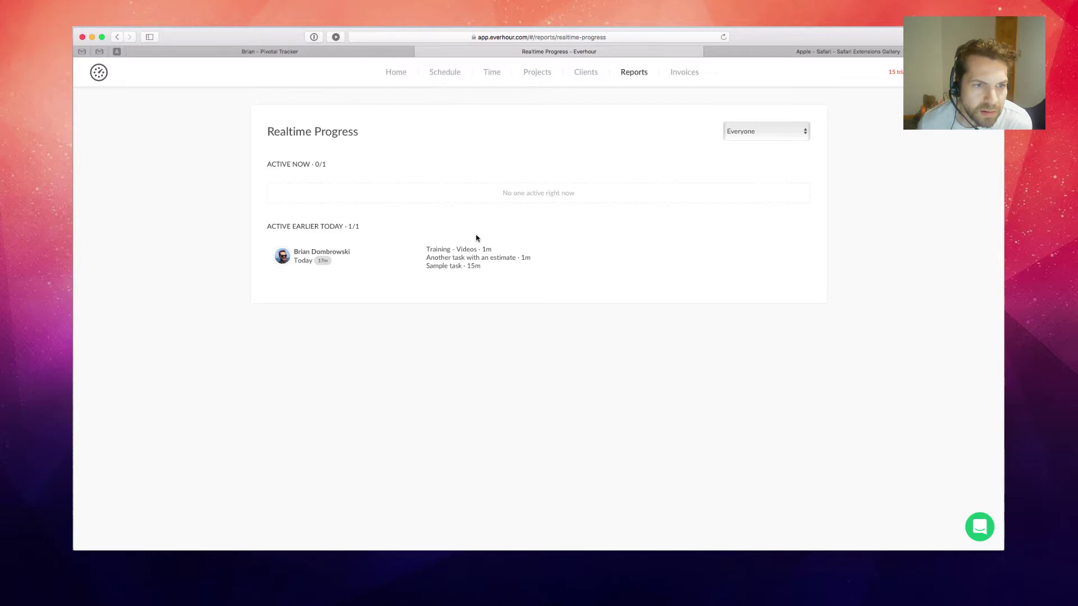
key(super+bracketleft)
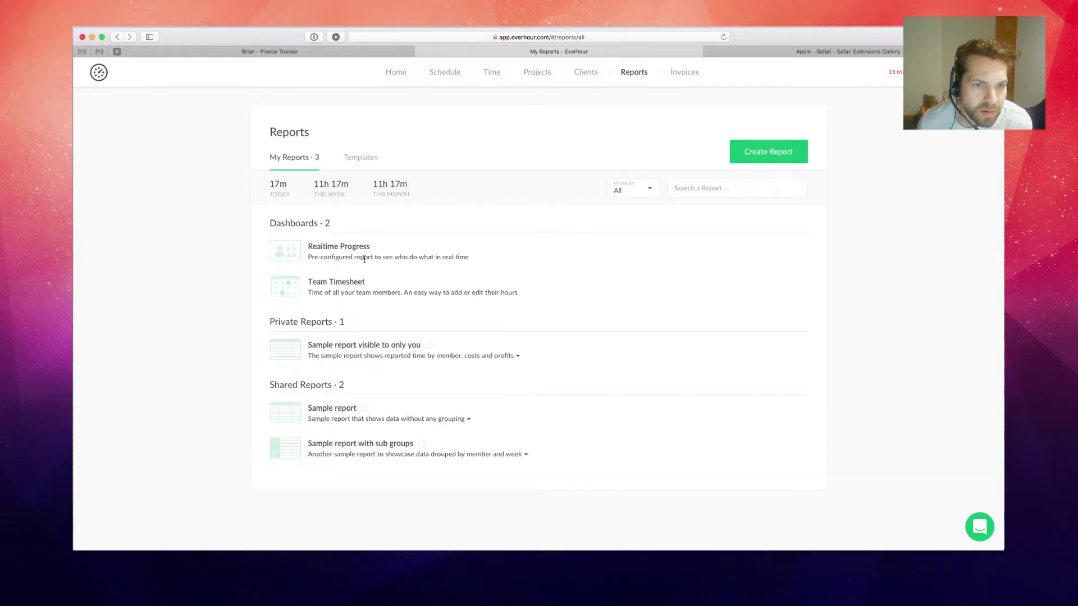
click(322, 247)
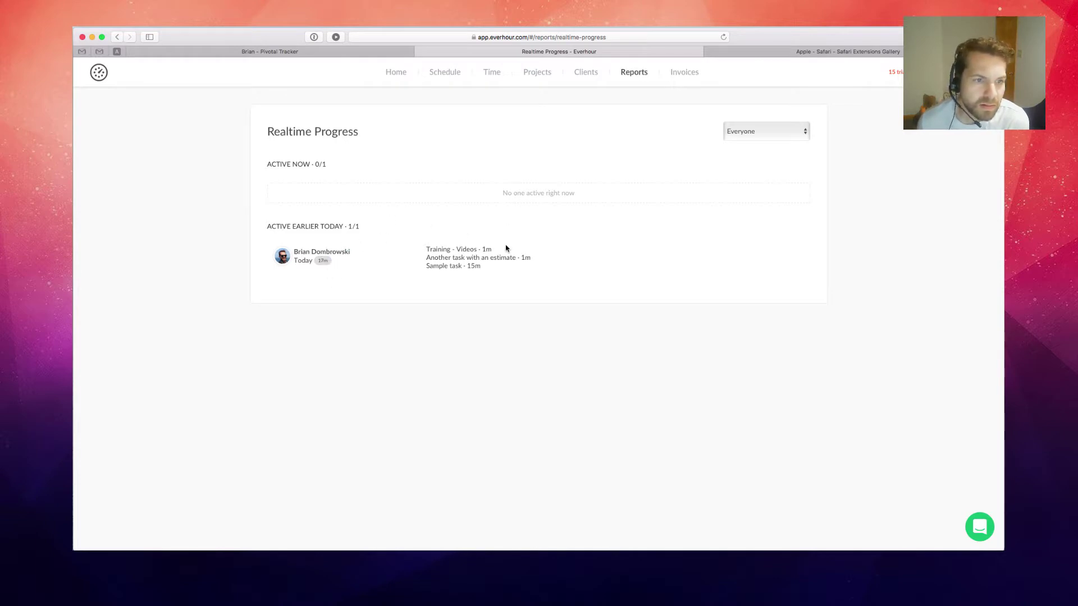
key(super+bracketleft)
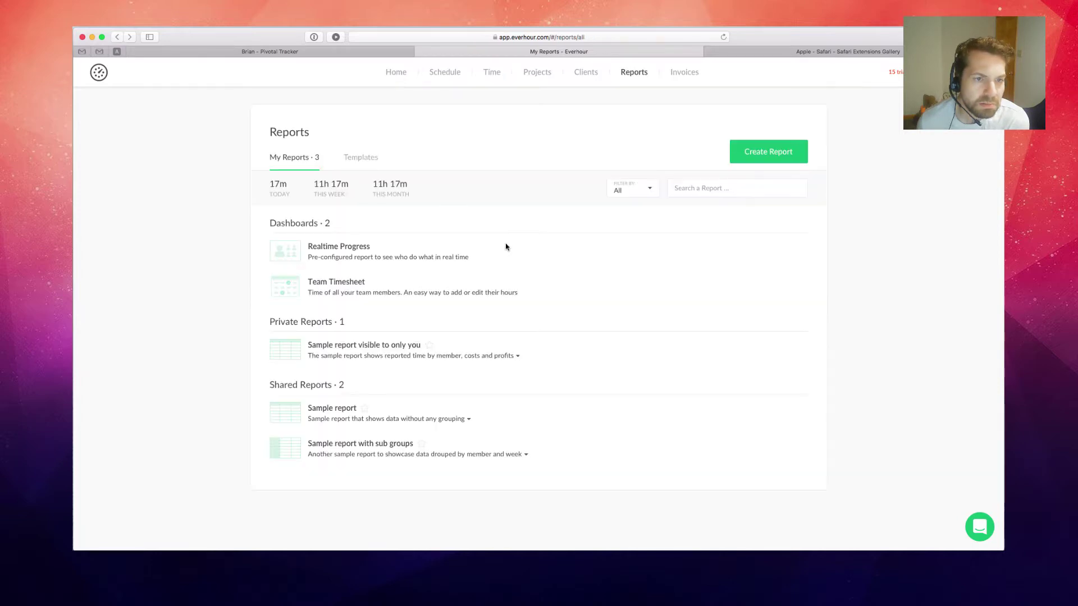
Examine the Team Timesheet for This Week and the private sample report, returning to the reports list after each.
click(338, 283)
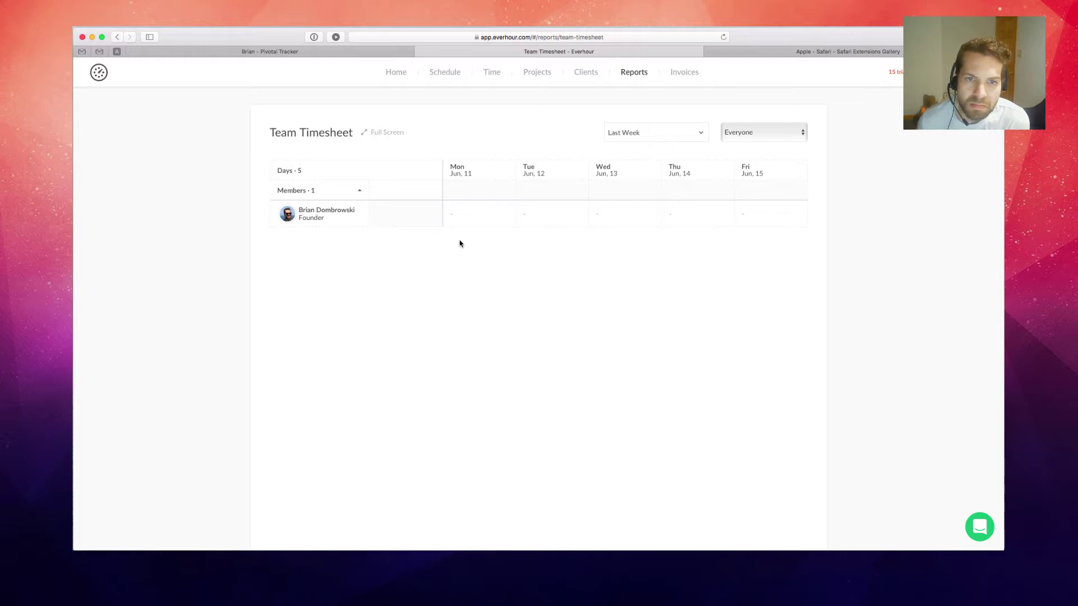
click(700, 133)
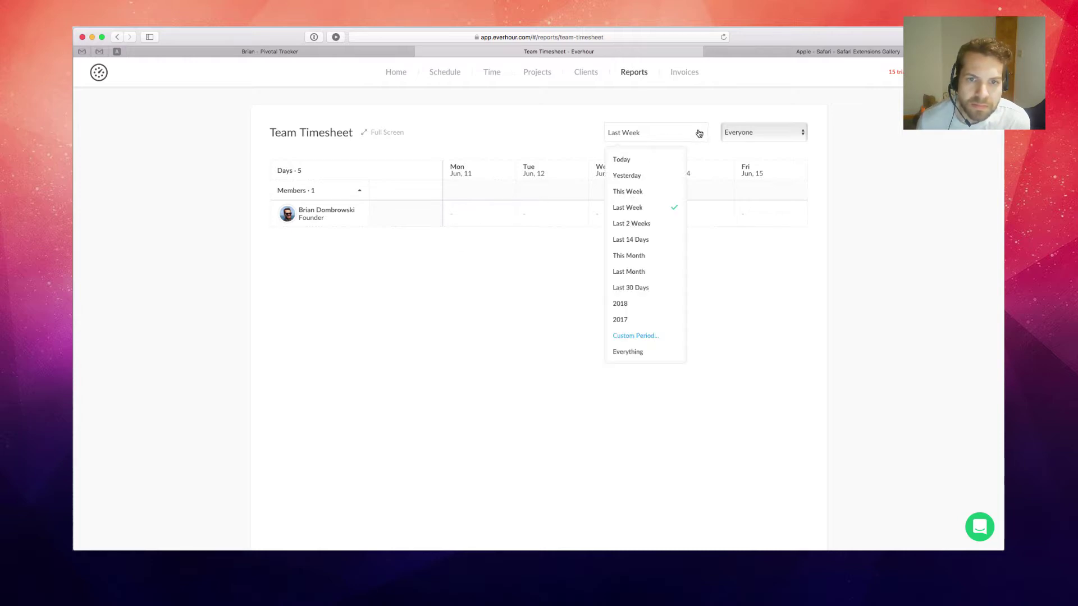
click(667, 191)
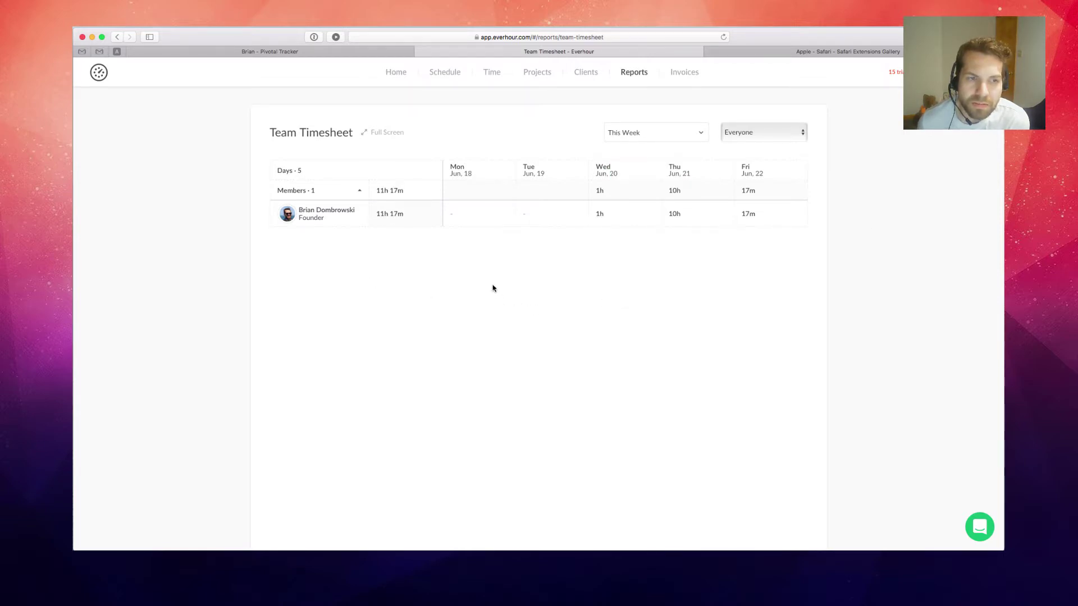
key(super+bracketleft)
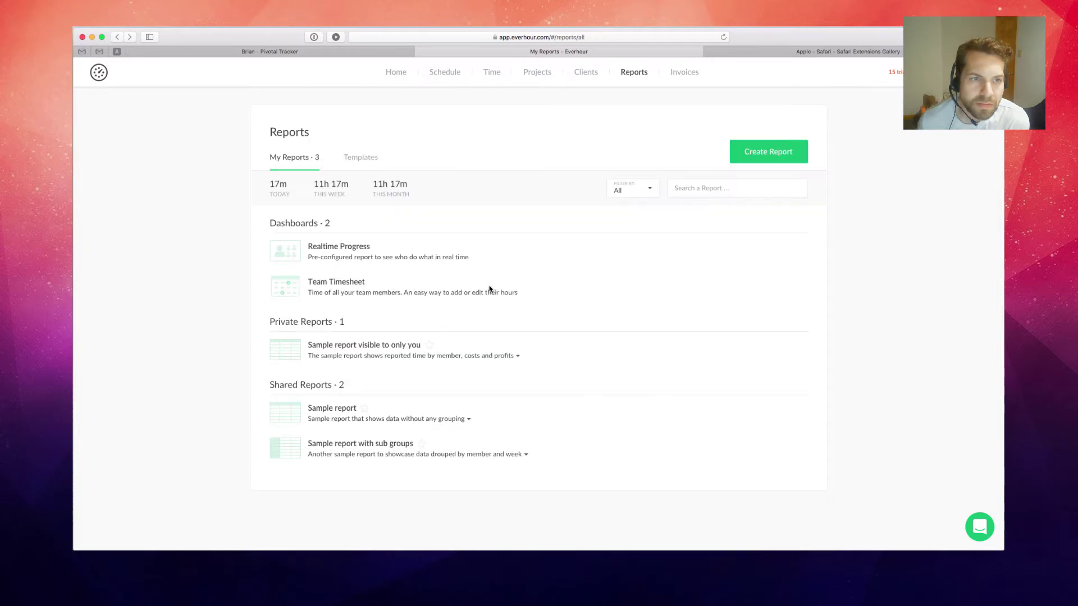
click(348, 348)
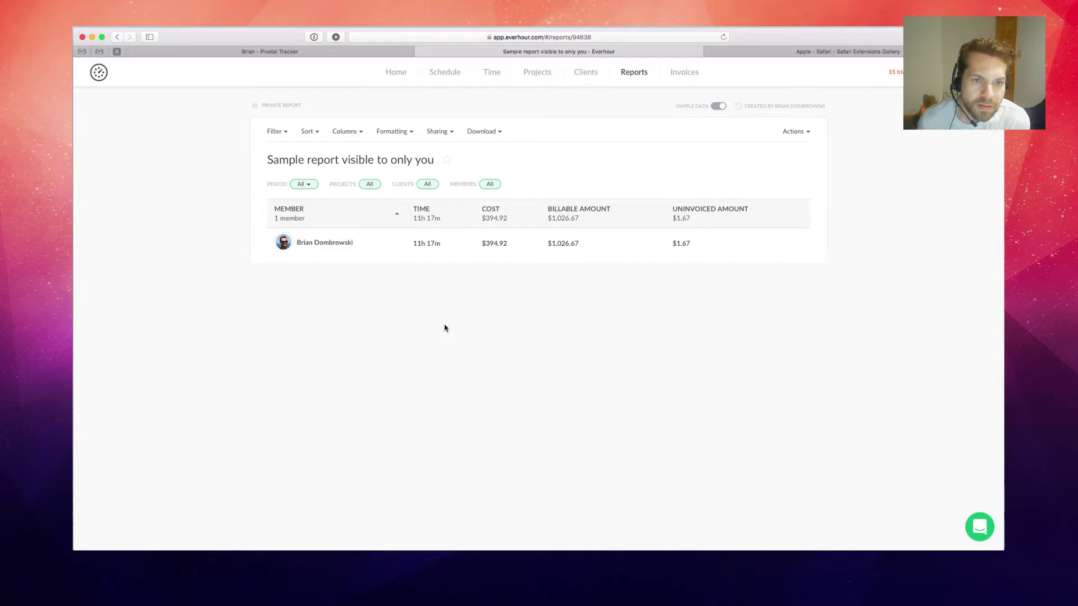
key(super+bracketleft)
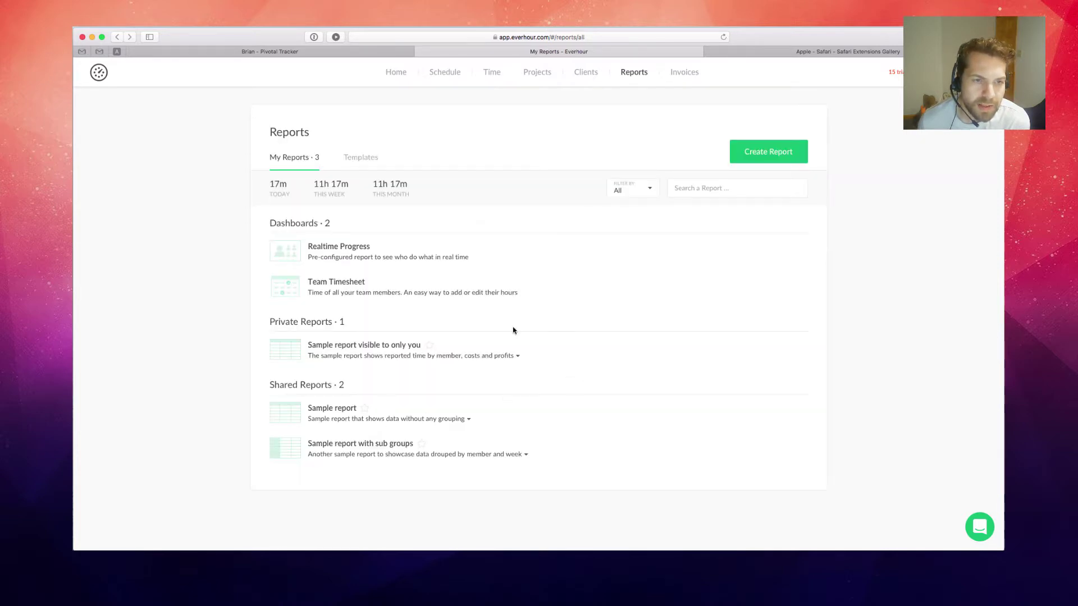
Create a new report and go through the report editor's introductory tour to the end.
click(747, 149)
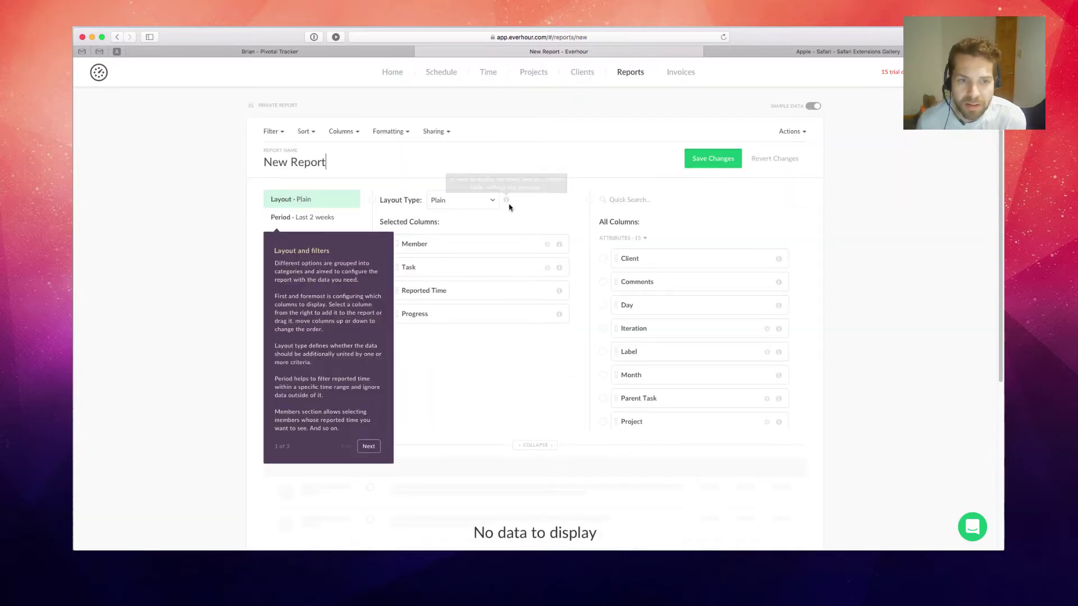
click(369, 445)
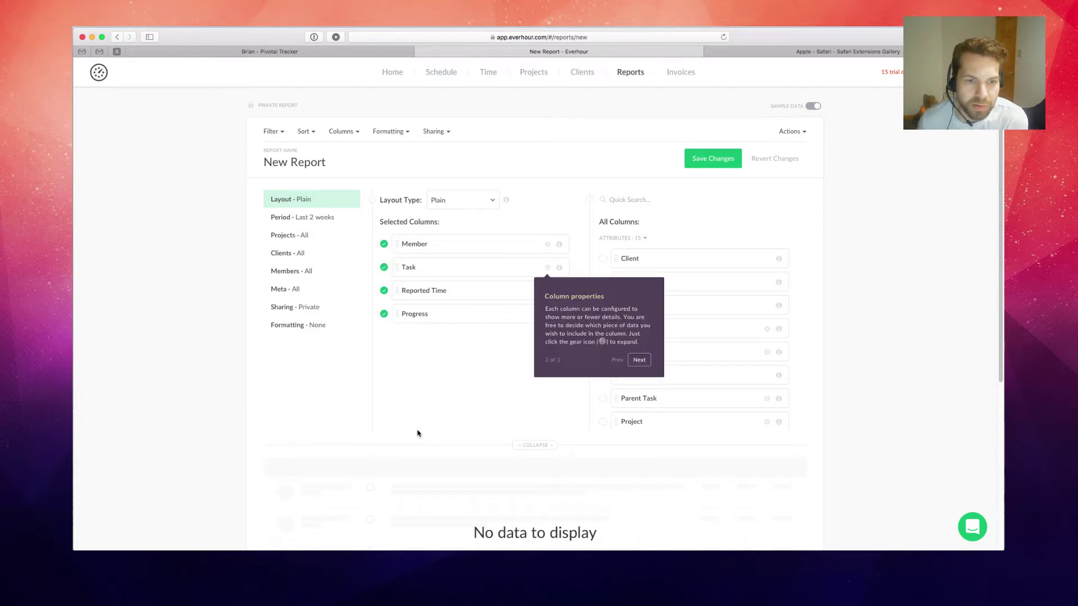
click(644, 360)
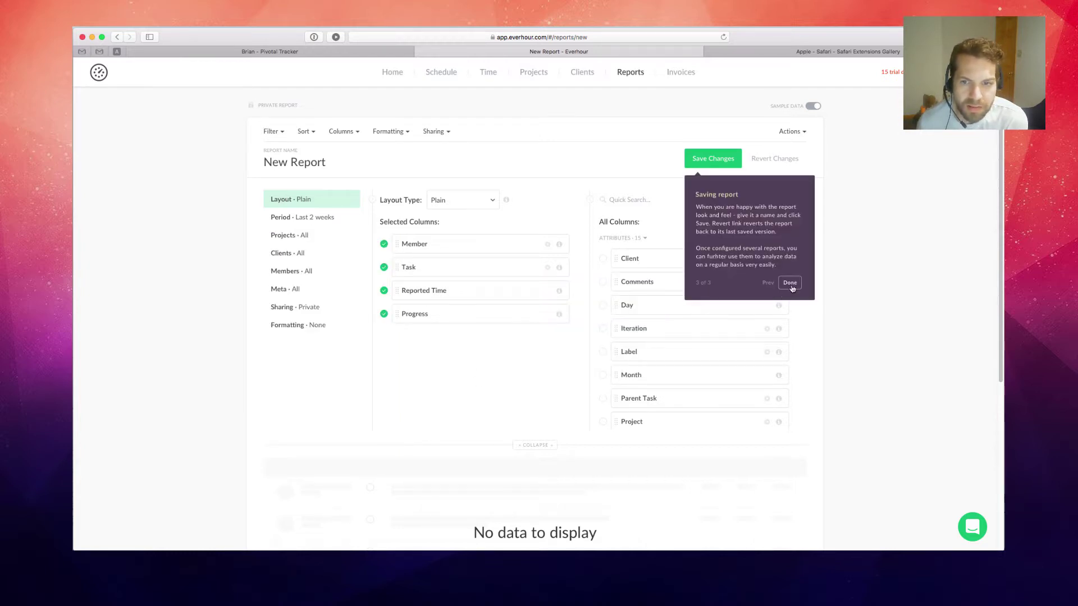
click(789, 284)
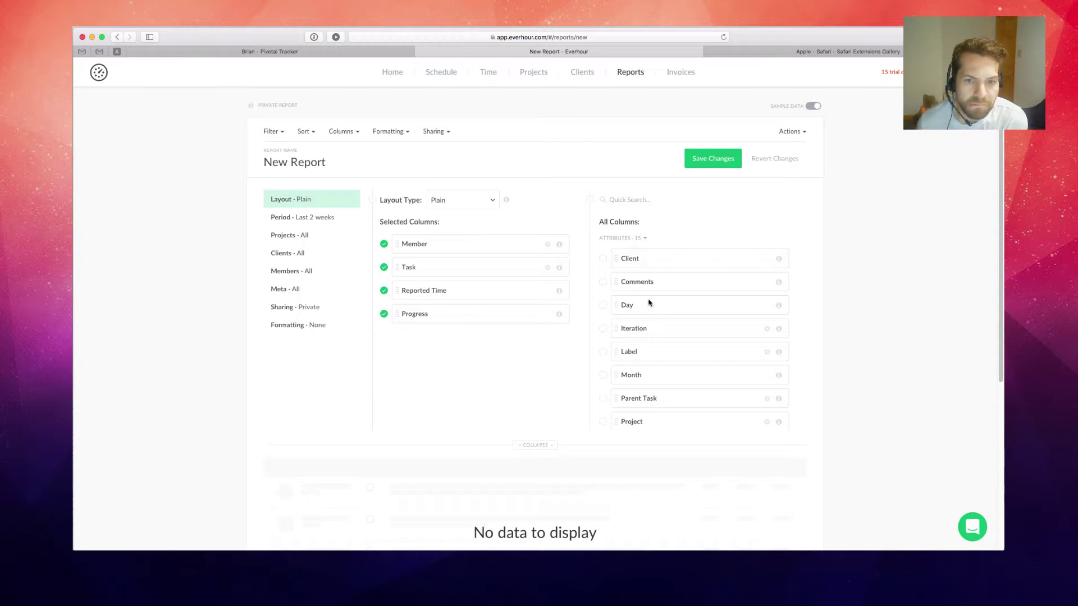
Add the Day column to the new report, check its period settings, and save the report.
scroll(645, 313, down, 5)
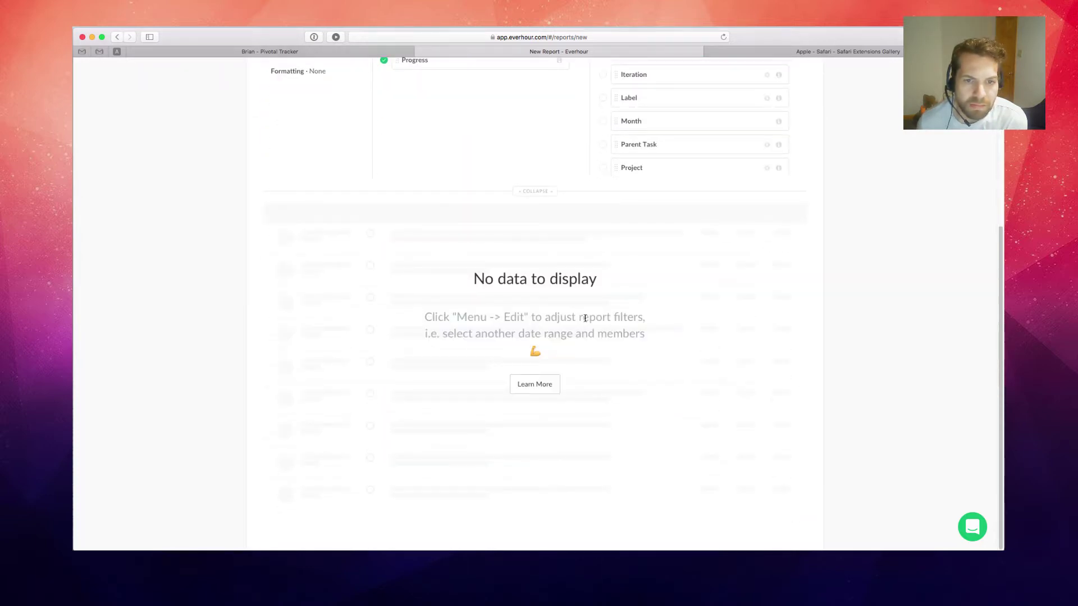
scroll(585, 319, up, 5)
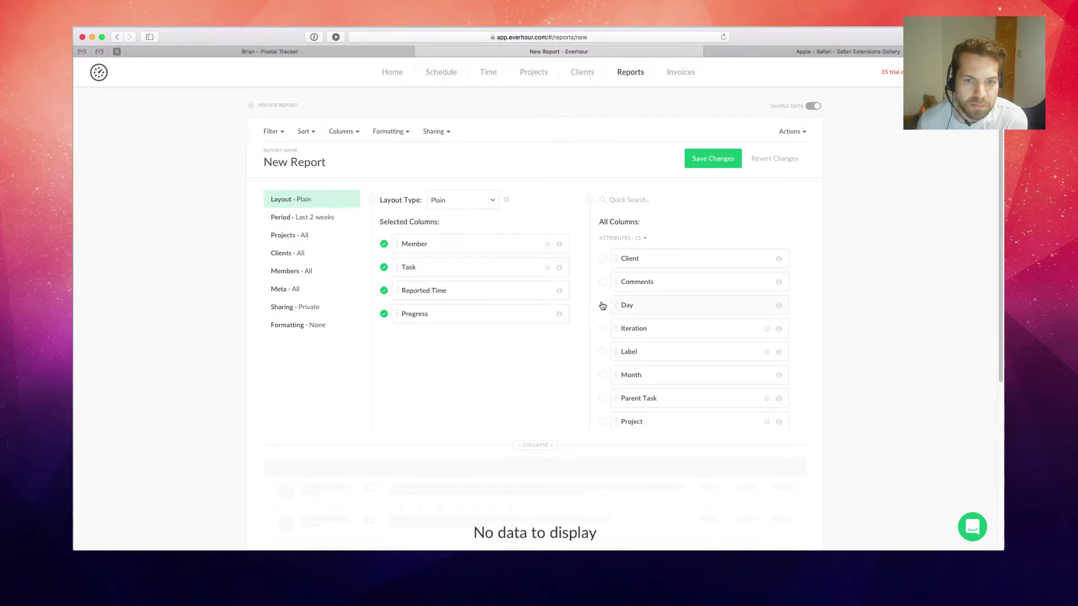
click(603, 305)
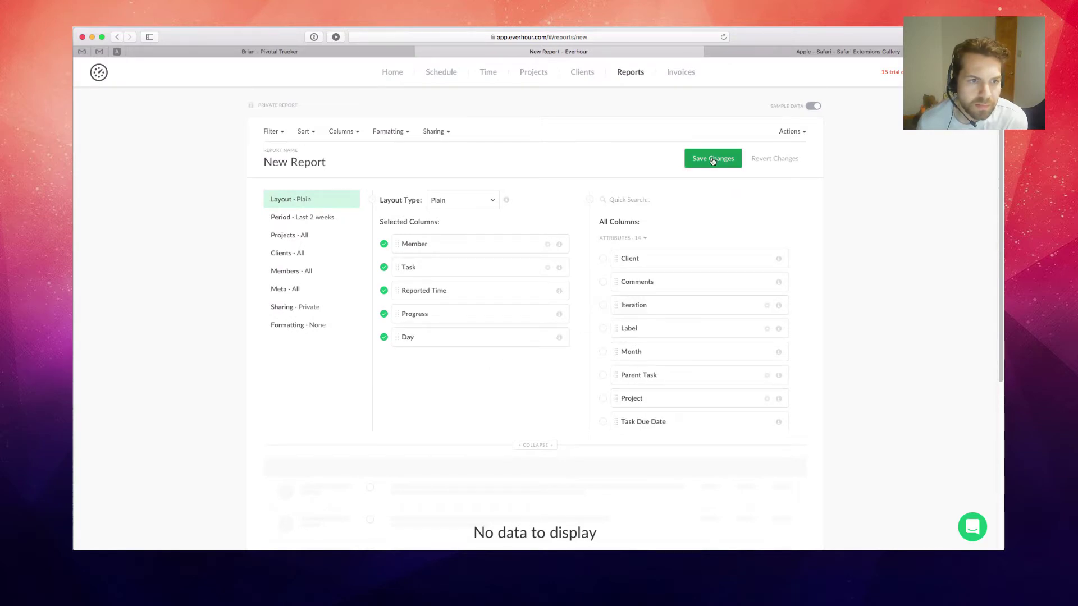
click(300, 219)
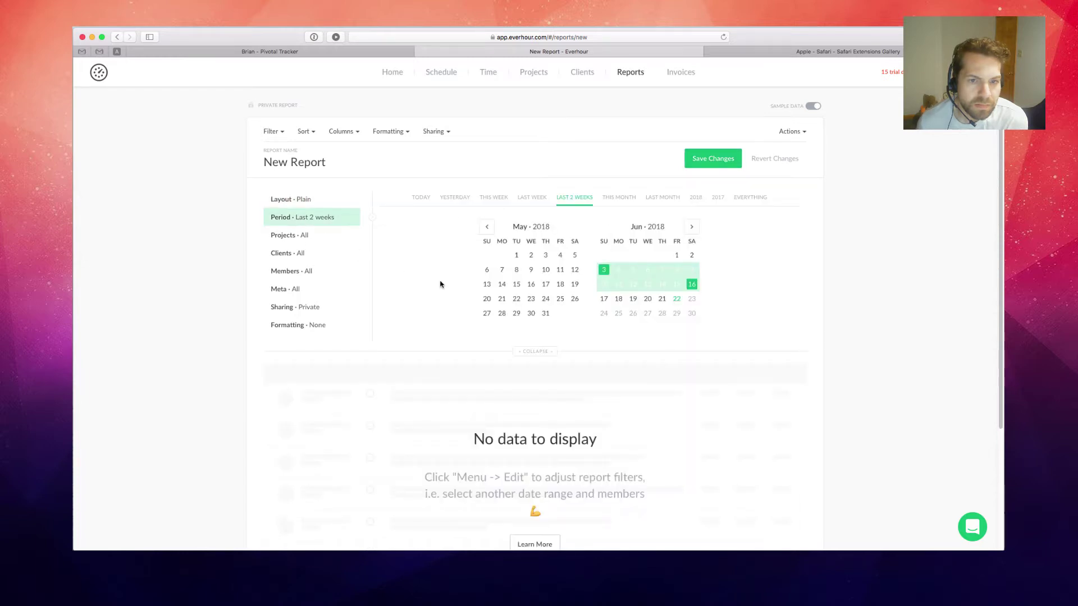
click(713, 159)
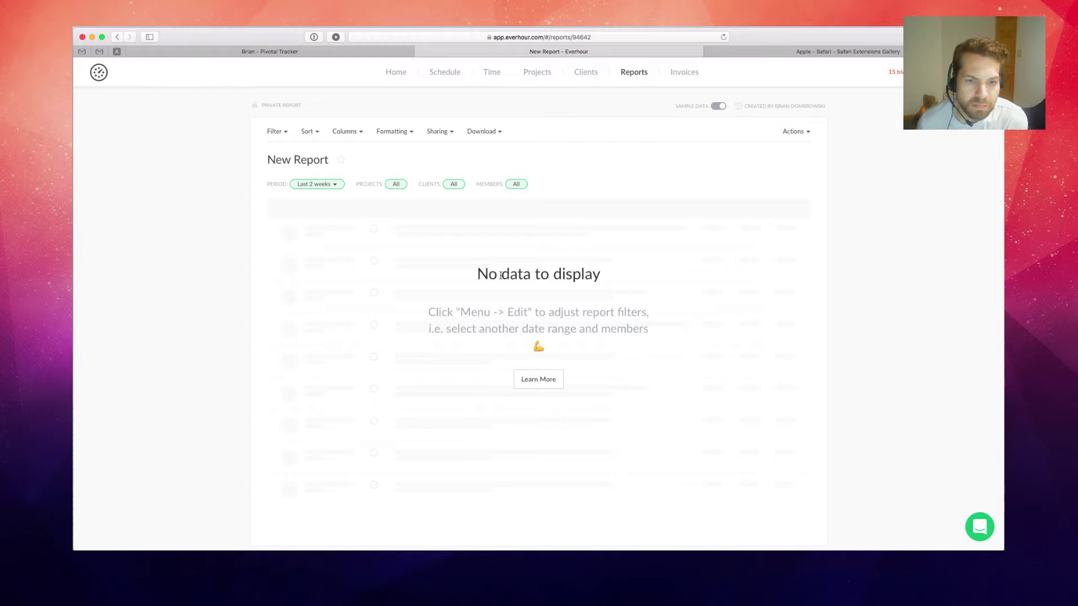
Set the report's period to This Week and check which report actions are available without choosing one.
click(314, 184)
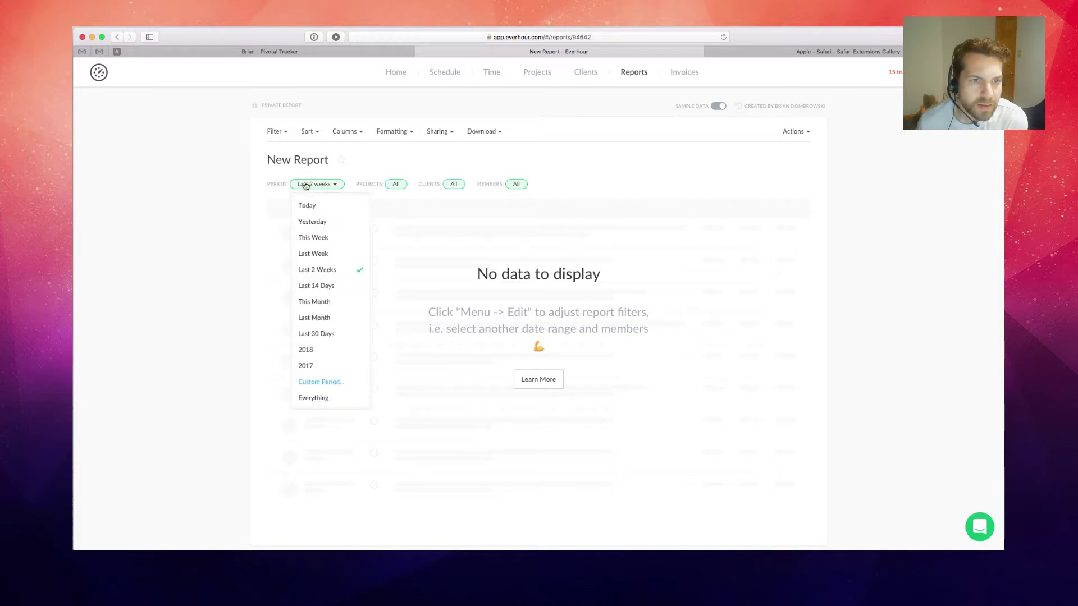
click(312, 238)
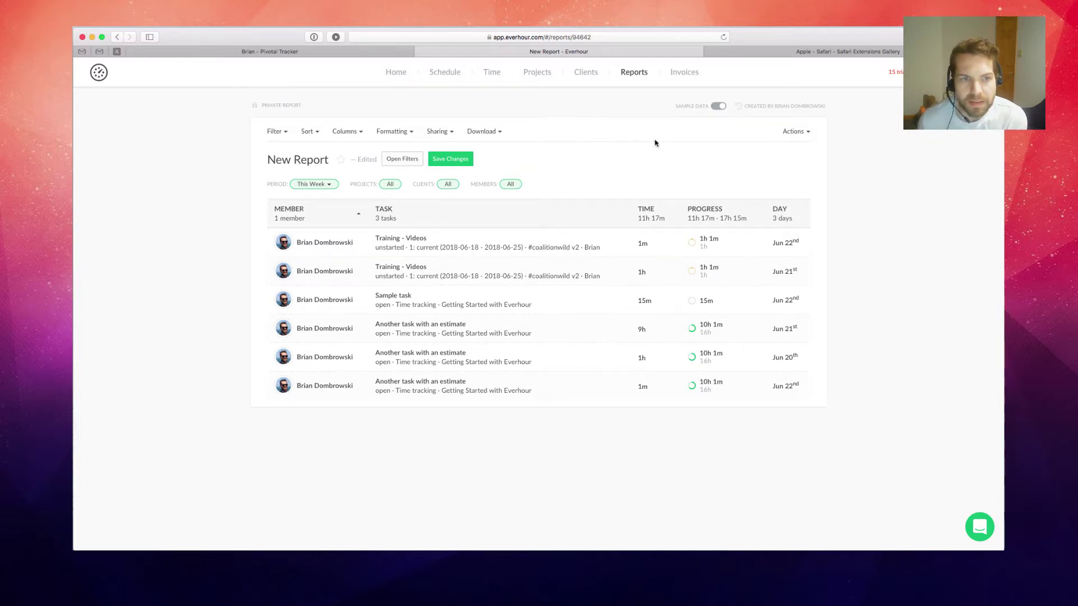
click(794, 133)
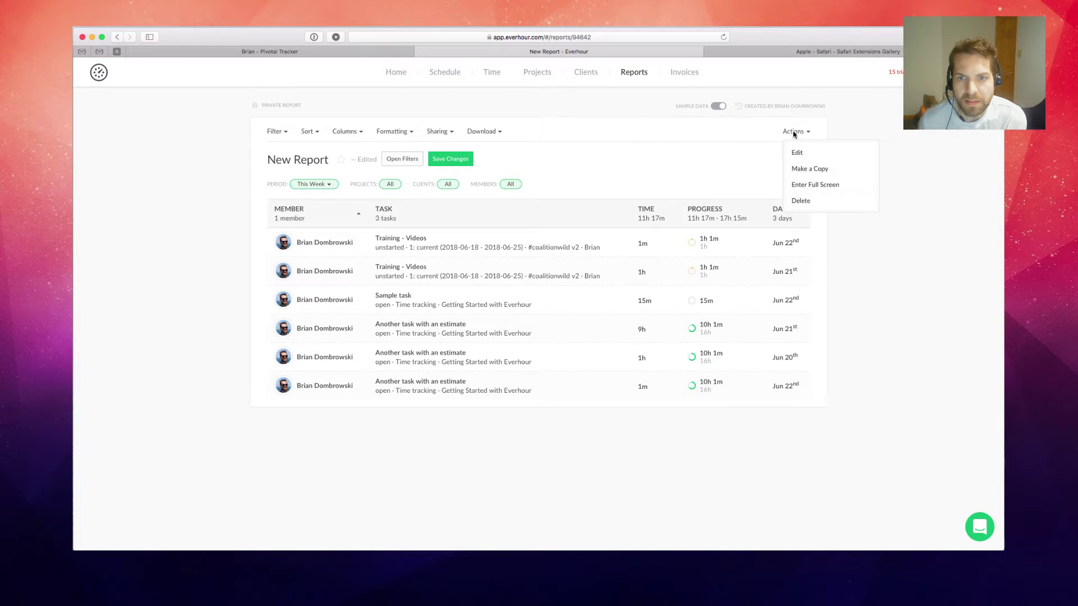
click(717, 171)
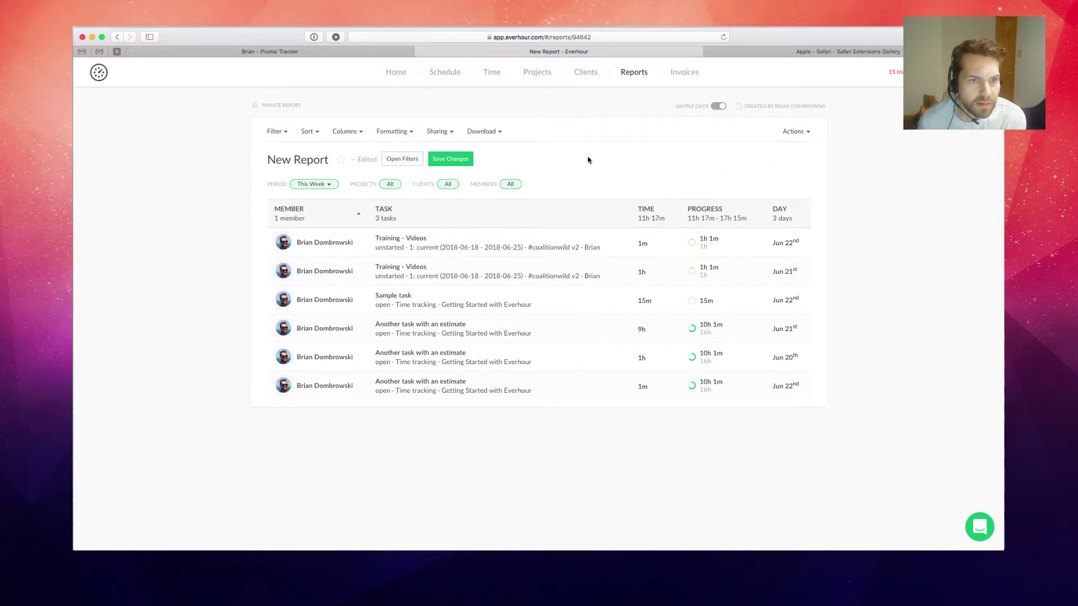
Download the report as a PDF, shrink its preview window to view all columns, and close the preview.
click(482, 131)
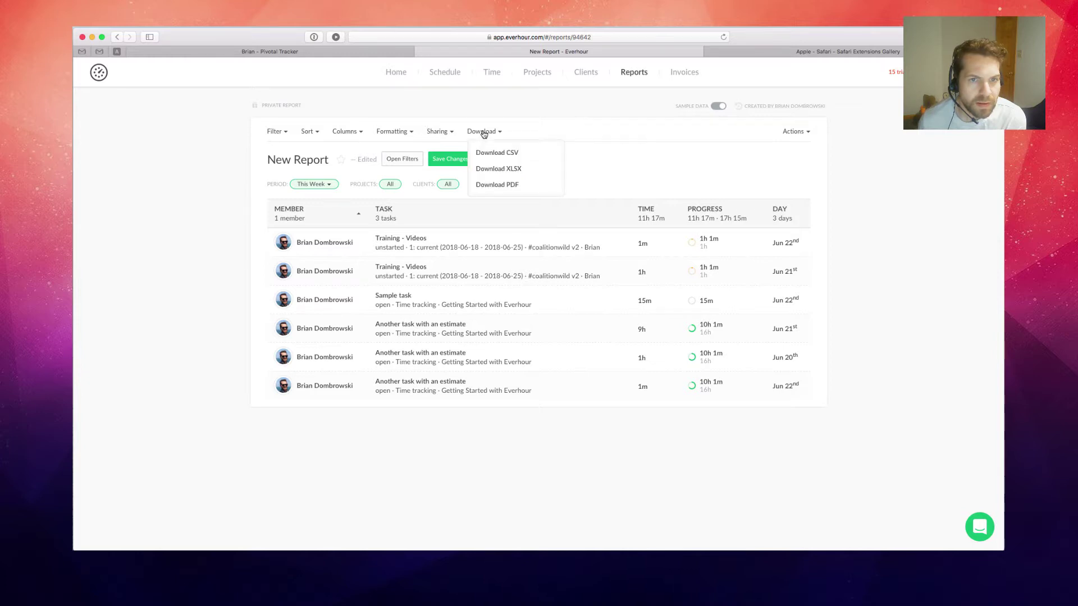
click(499, 184)
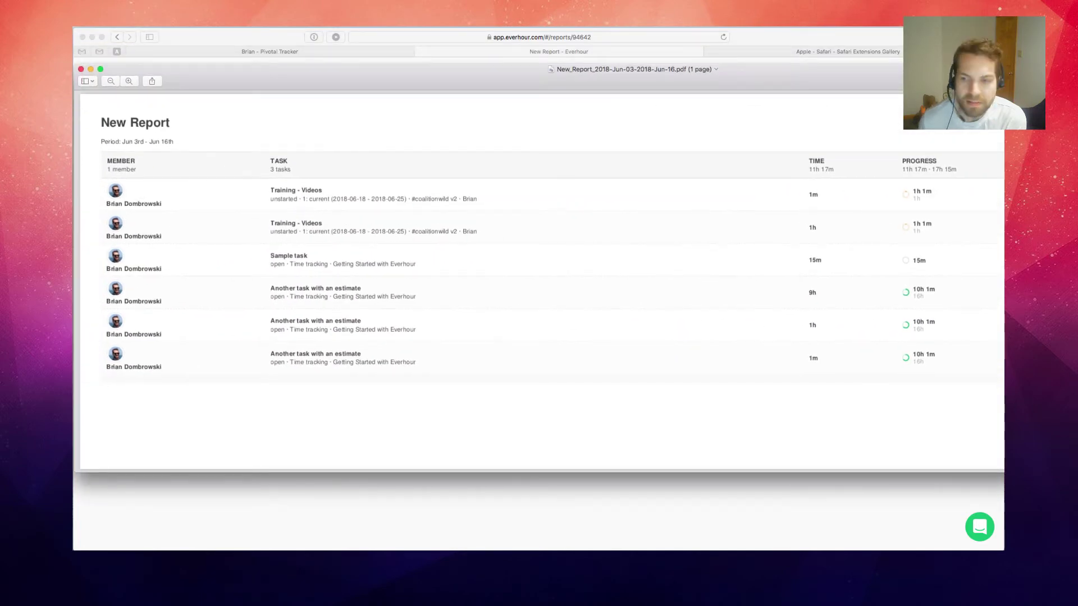
drag(1004, 472, 916, 418)
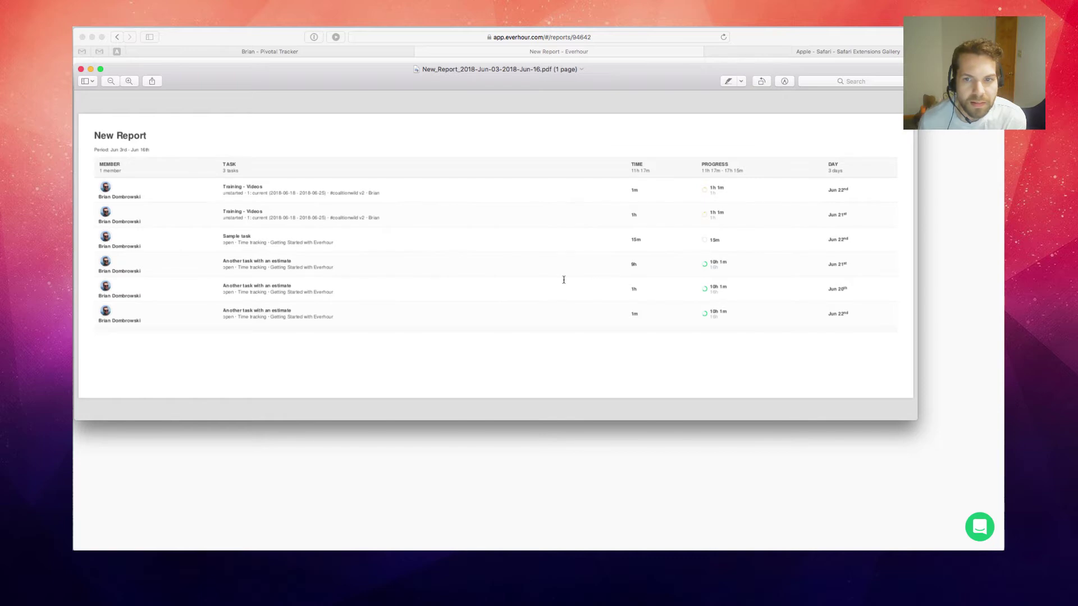
click(81, 69)
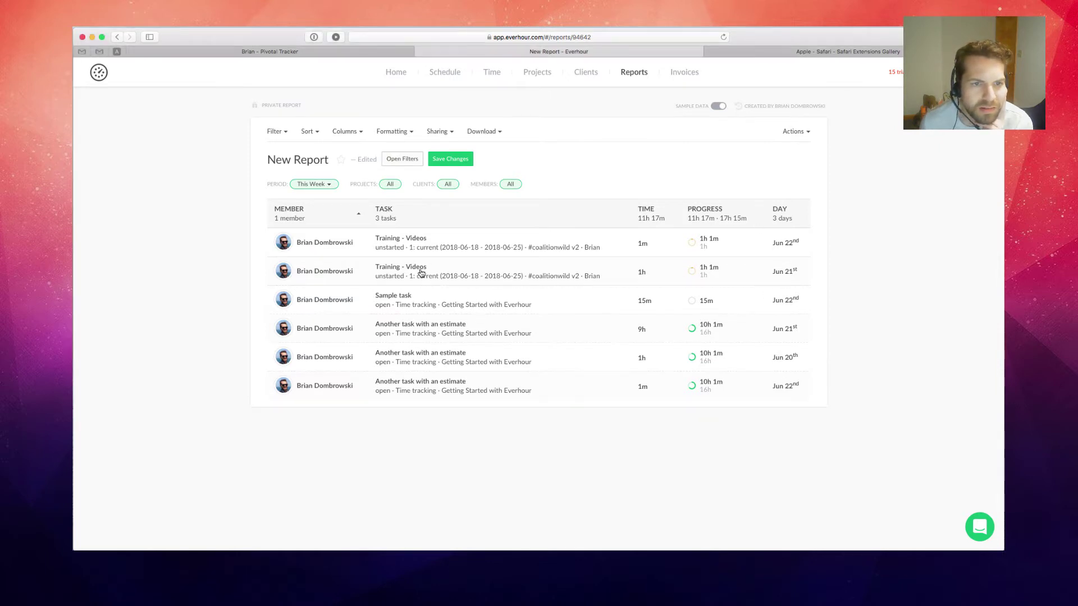
Open the report's filter settings and examine the attributes and metrics available as columns under the Plain layout.
click(388, 158)
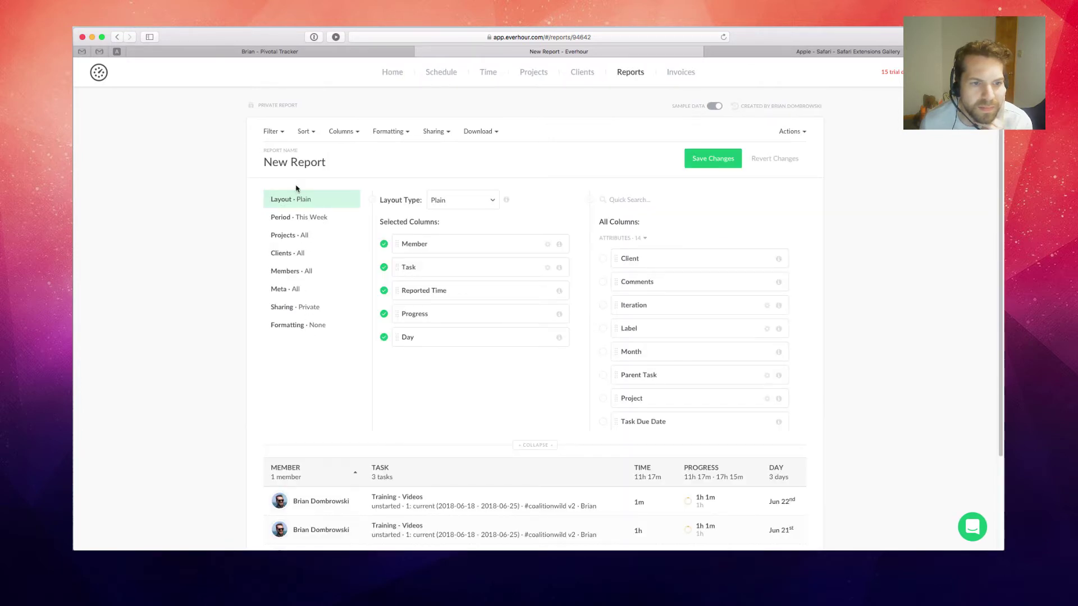
scroll(663, 366, down, 3)
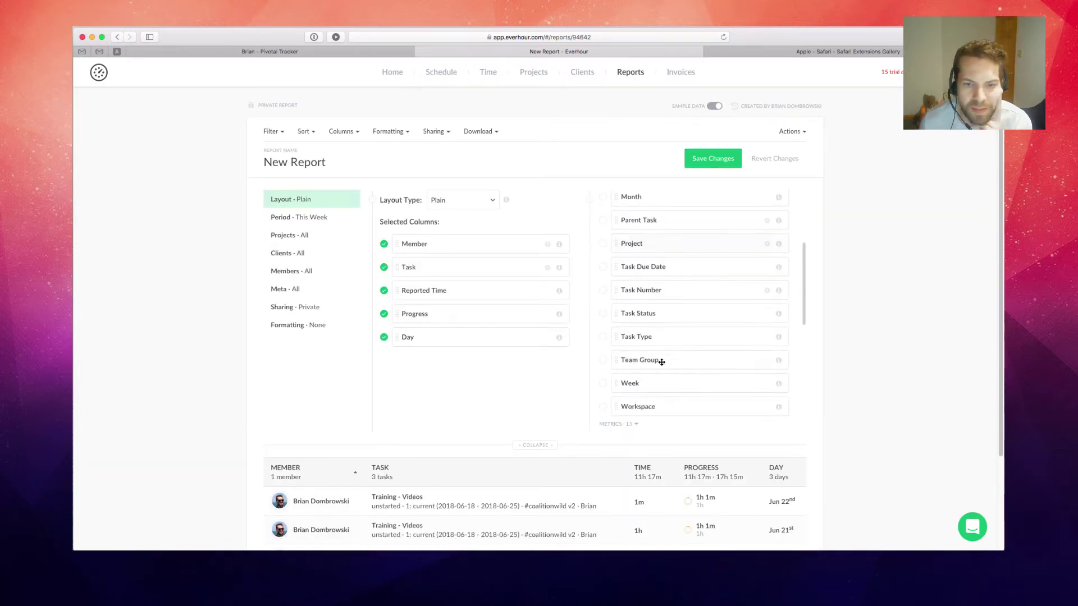
scroll(665, 363, down, 4)
scroll(666, 362, down, 5)
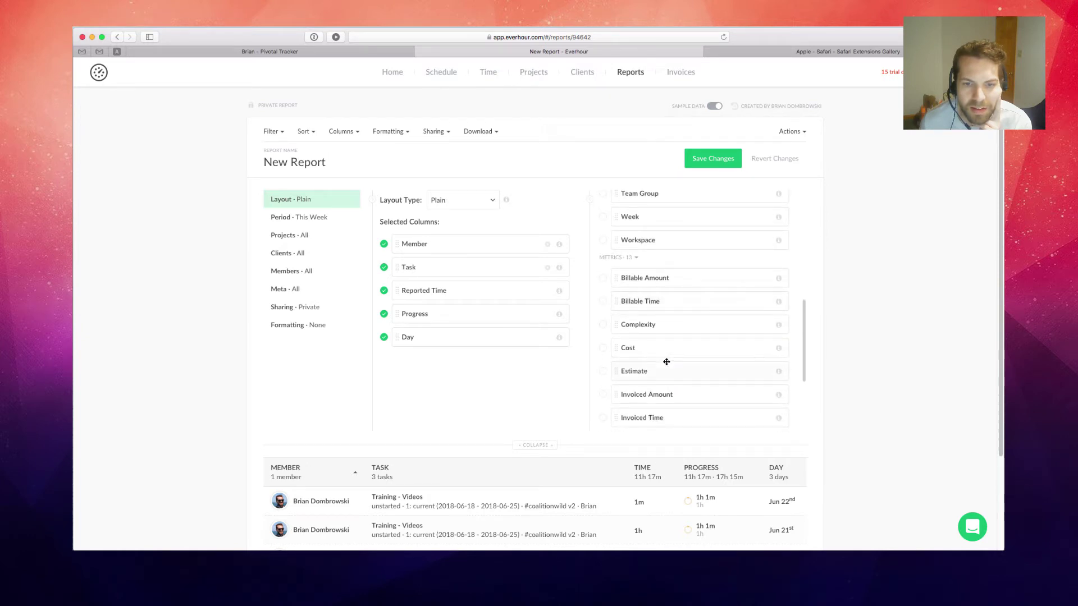
scroll(666, 361, down, 1)
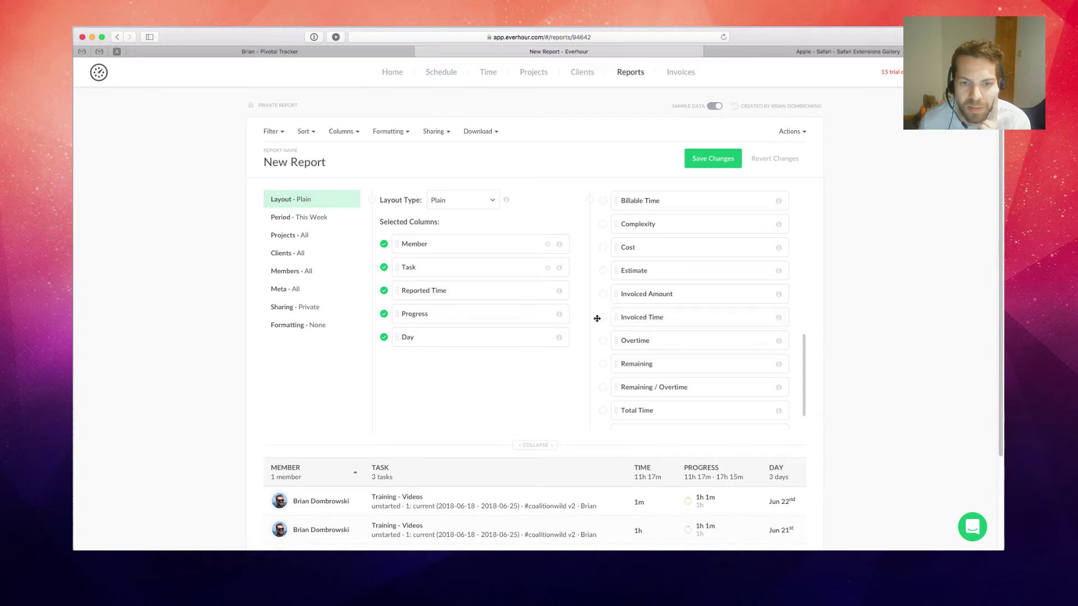
scroll(760, 292, up, 7)
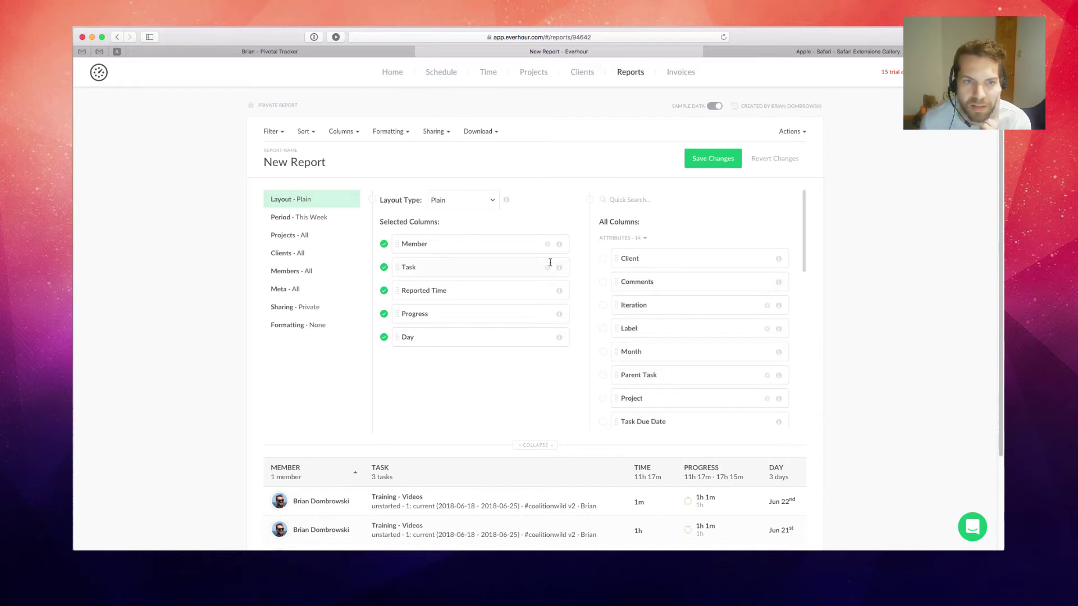
Leave the report without saving its changes and go through the Clients page's introductory tour to the end.
click(594, 82)
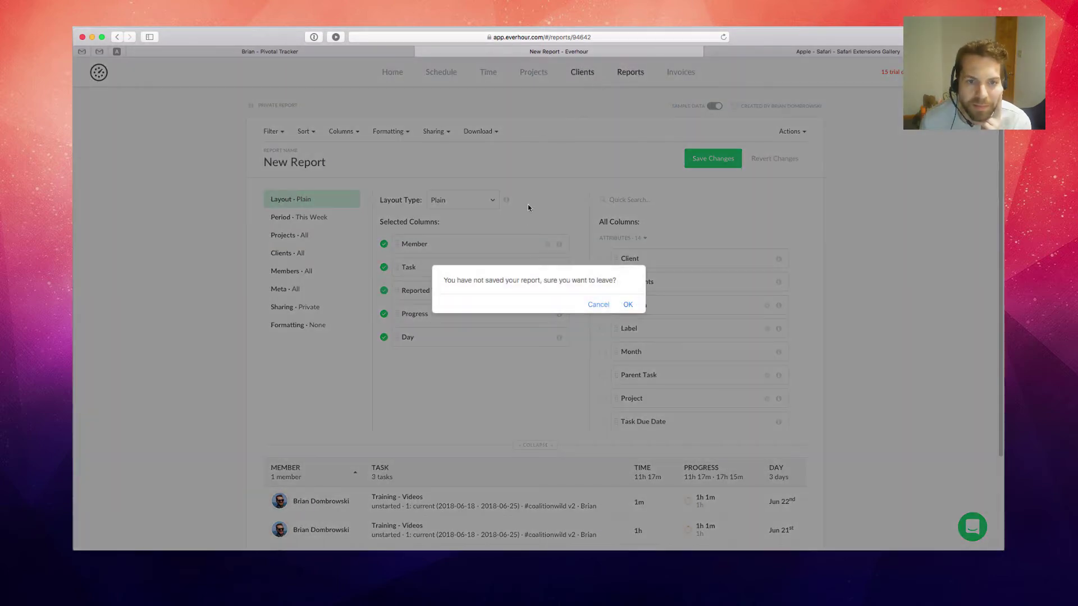
click(626, 305)
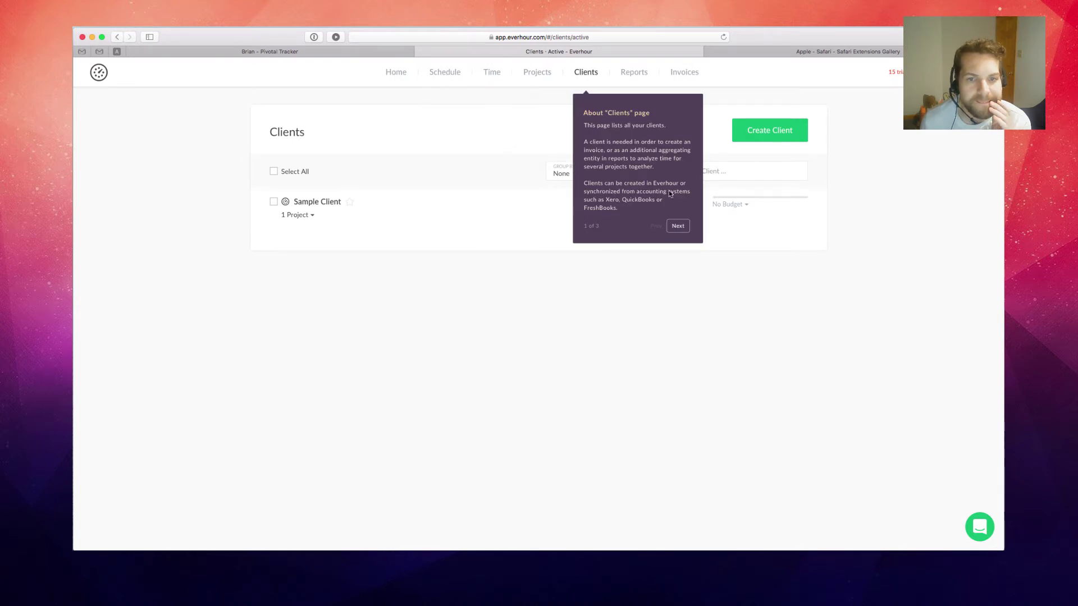
click(679, 227)
click(397, 349)
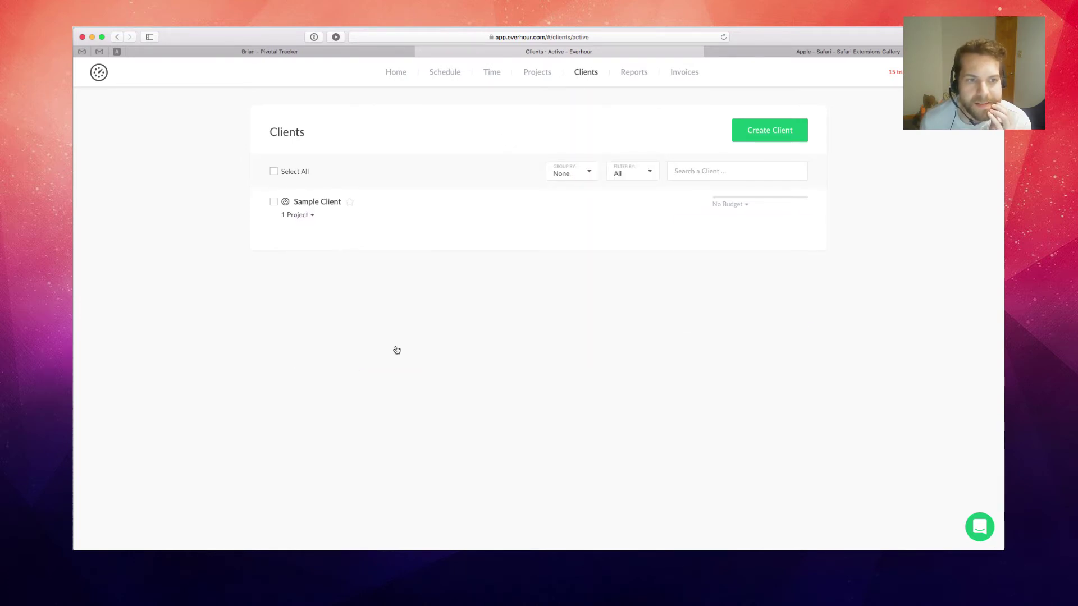
click(777, 310)
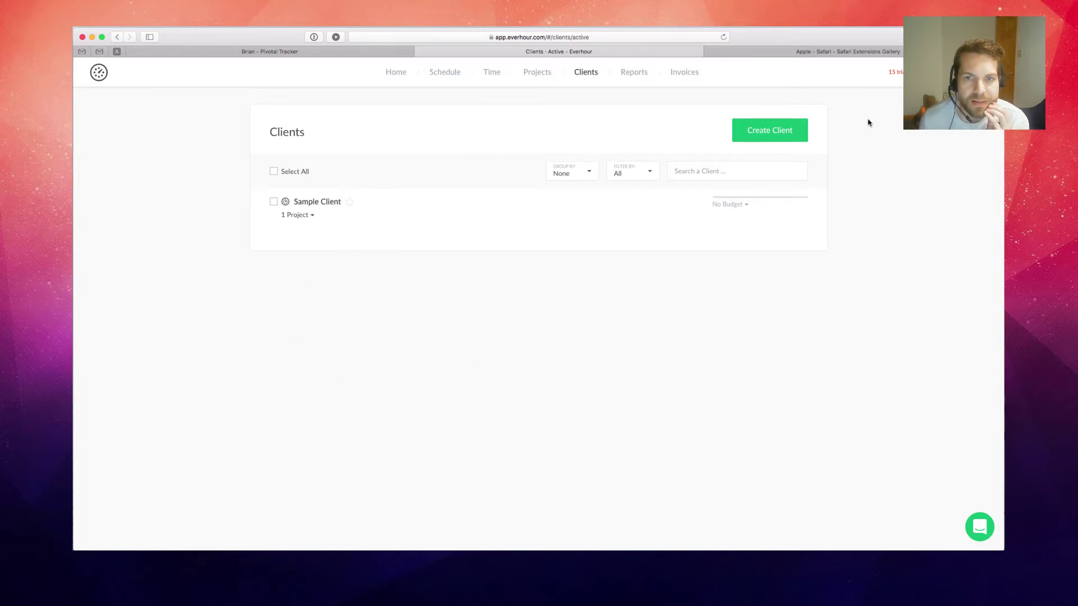
View the details of today's Training - Videos task from the tracked time list and close them.
click(486, 73)
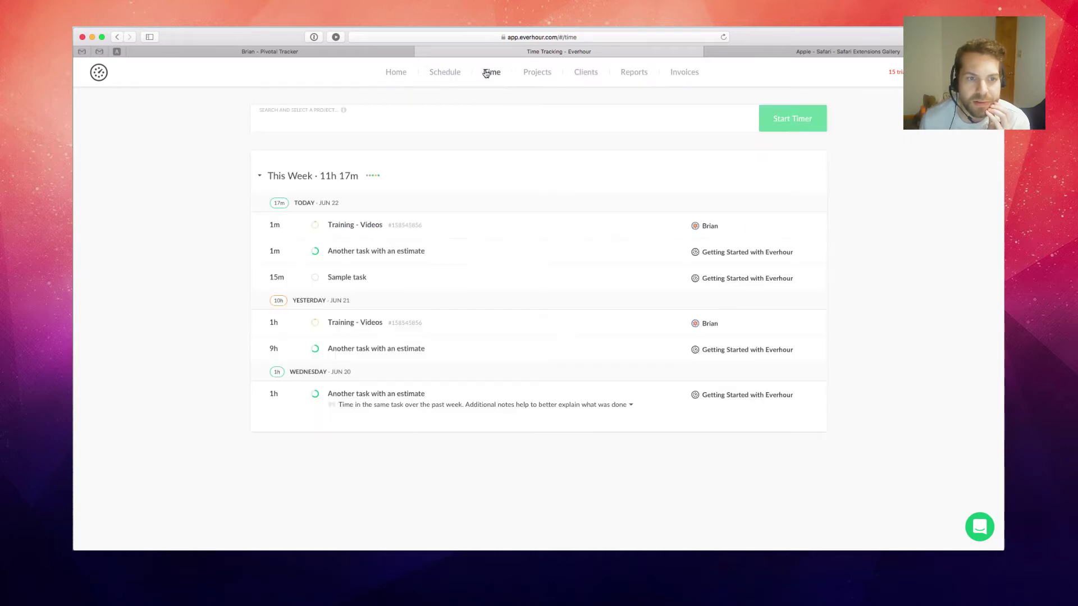
click(362, 226)
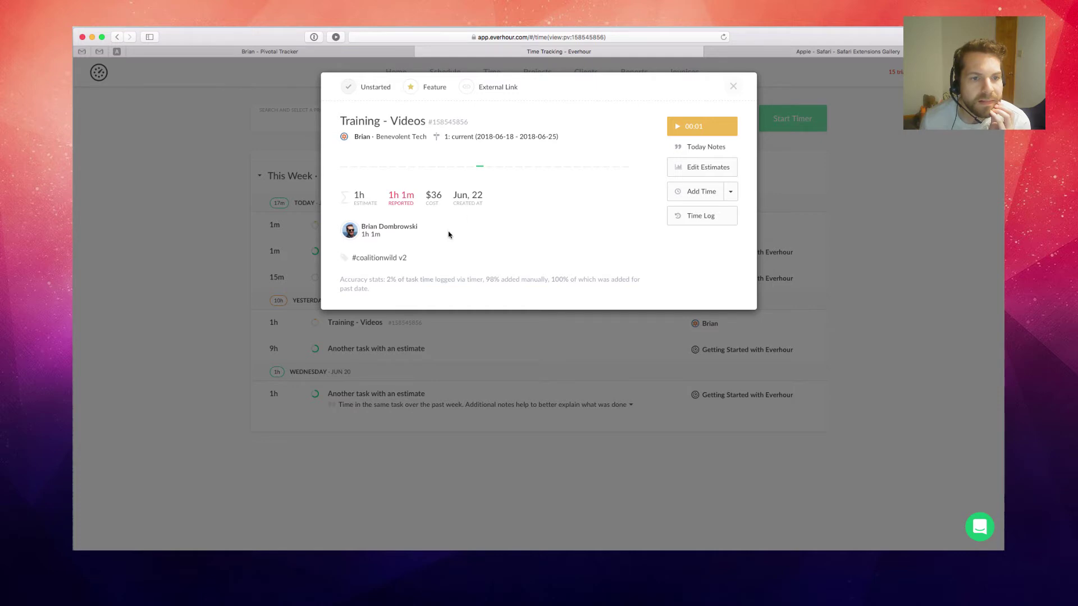
click(733, 85)
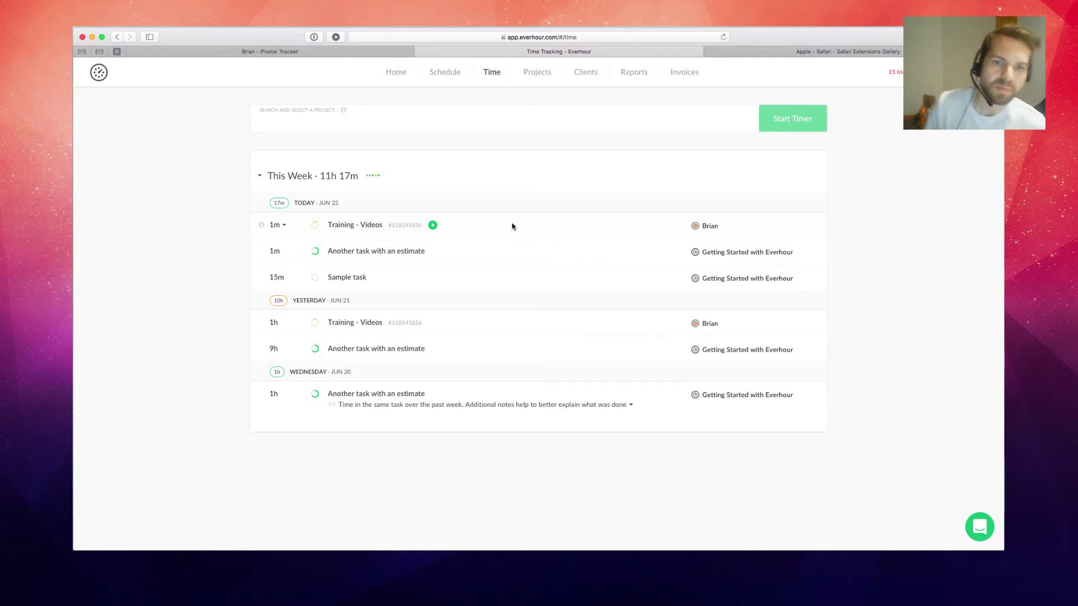
View the Pivotal Tracker story linked to Training - Videos, return to tracked time, and check today's entry's available time actions without choosing one.
click(354, 227)
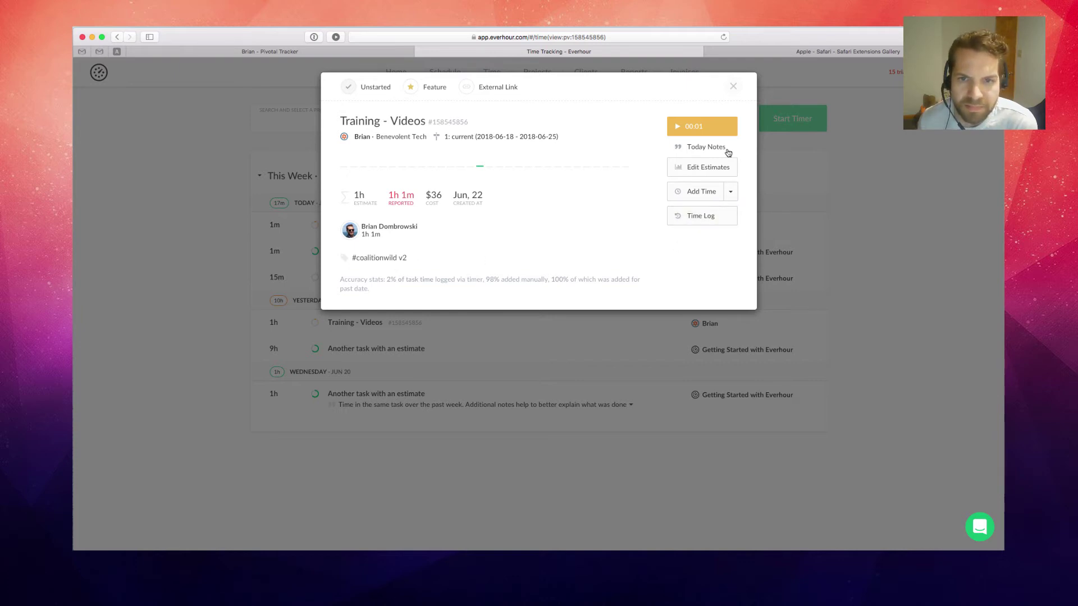
click(495, 85)
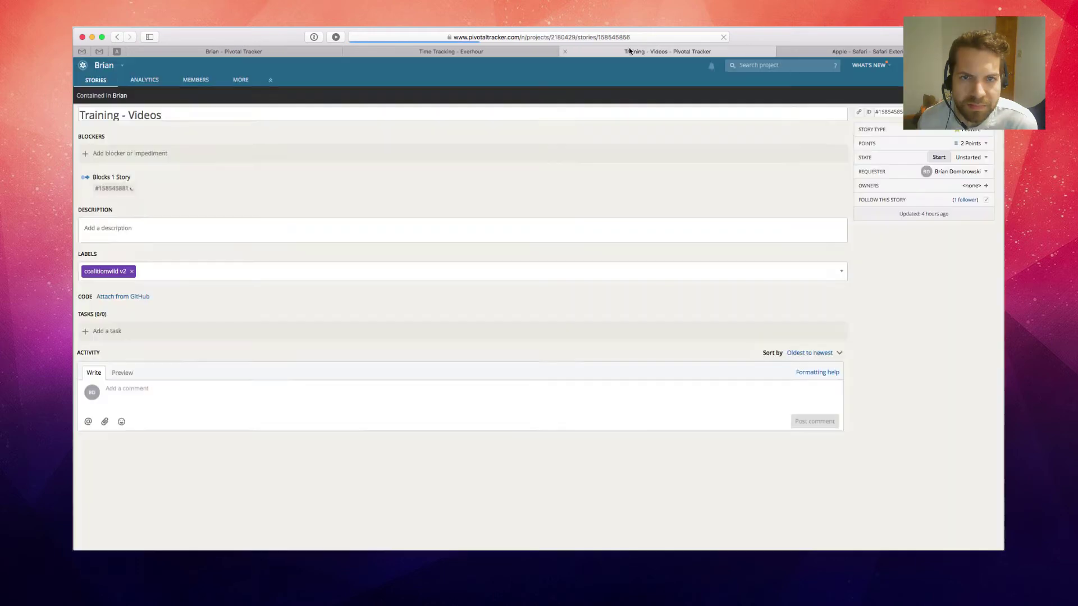
click(565, 51)
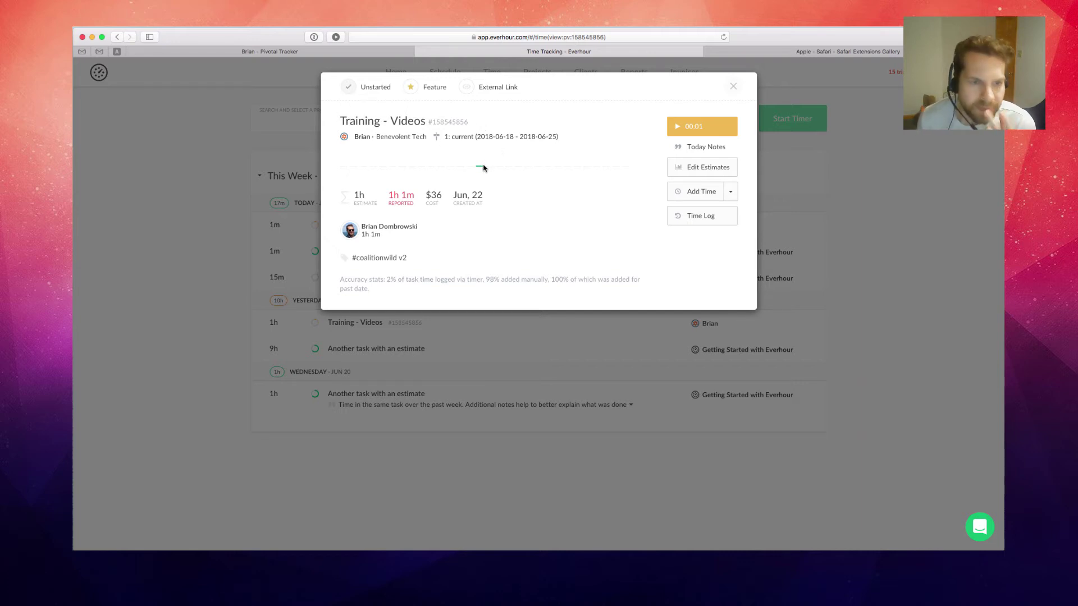
click(733, 87)
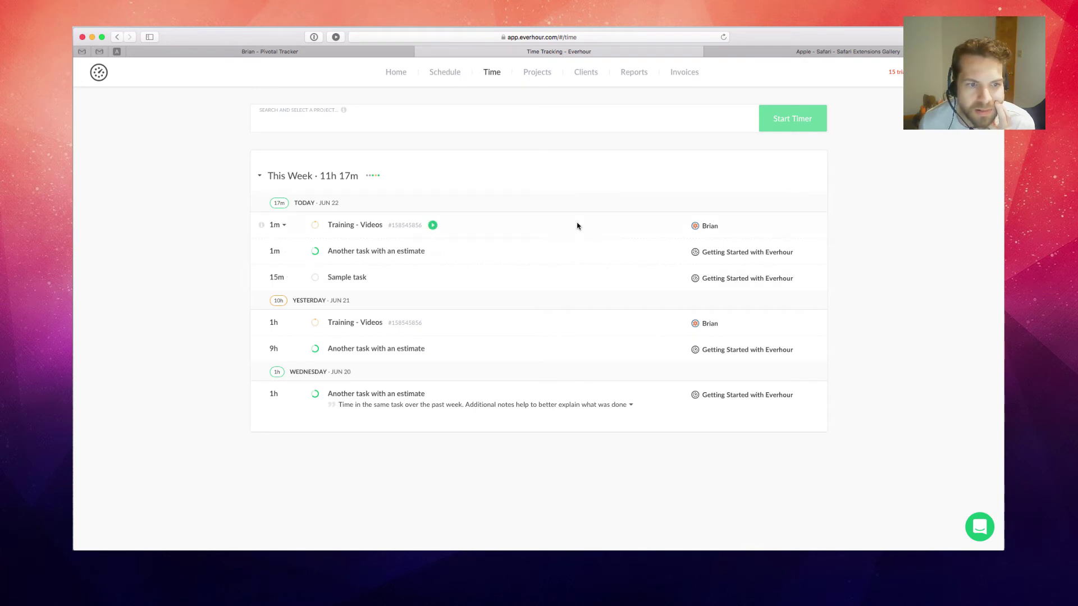
click(284, 225)
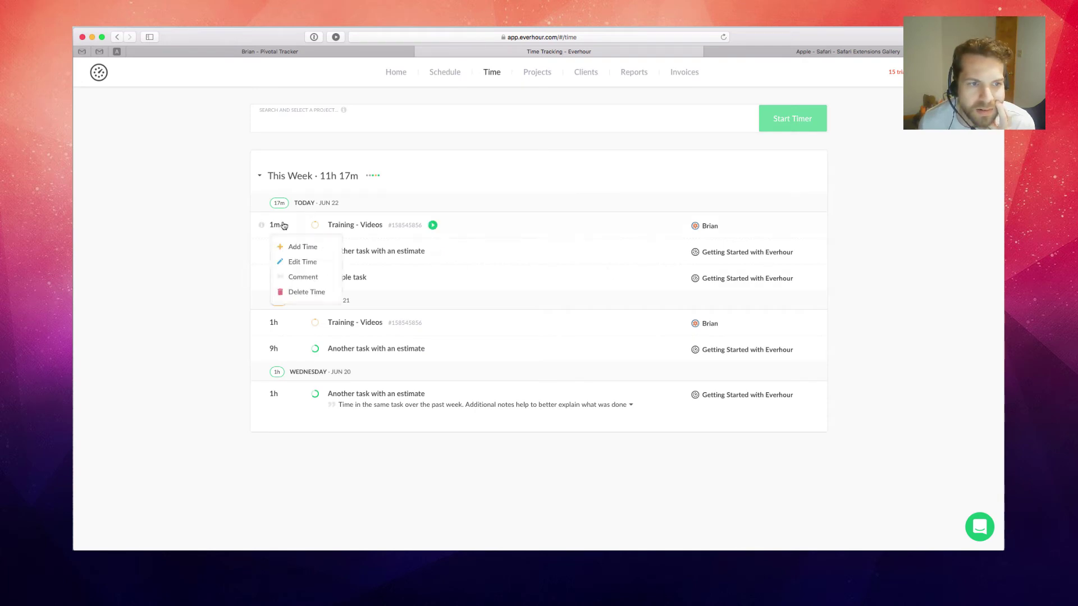
click(284, 225)
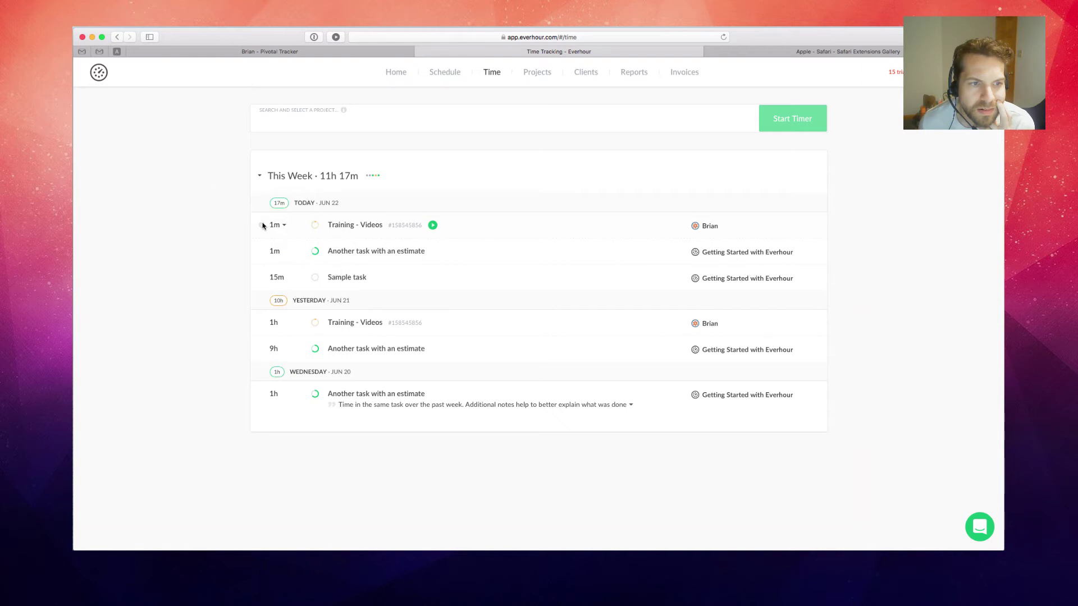
In the projects list, assign Sample Client to the project in the Benevolent Tech workspace.
click(525, 78)
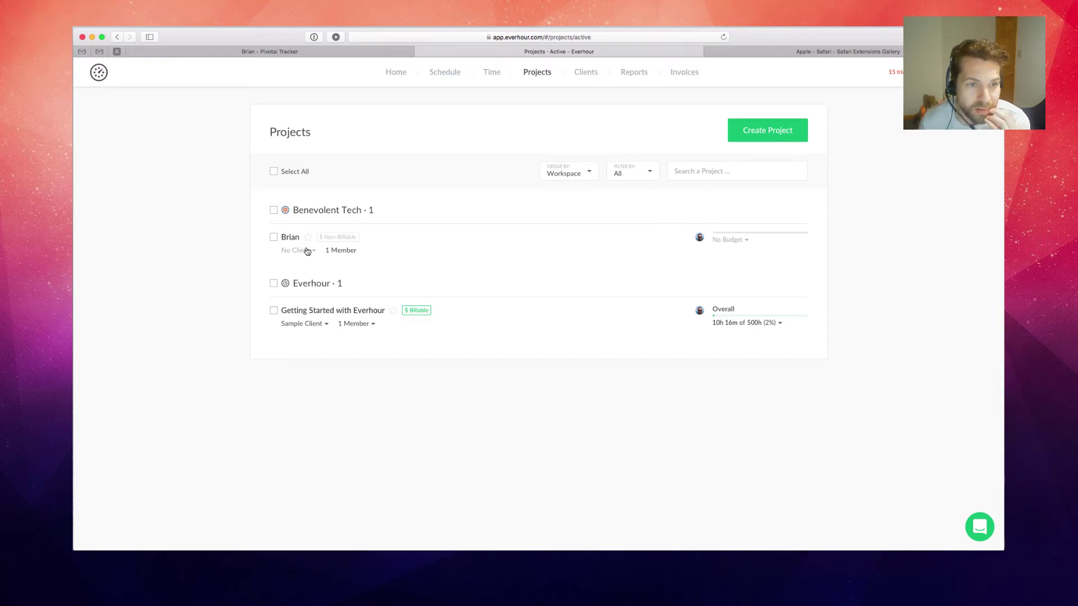
click(307, 251)
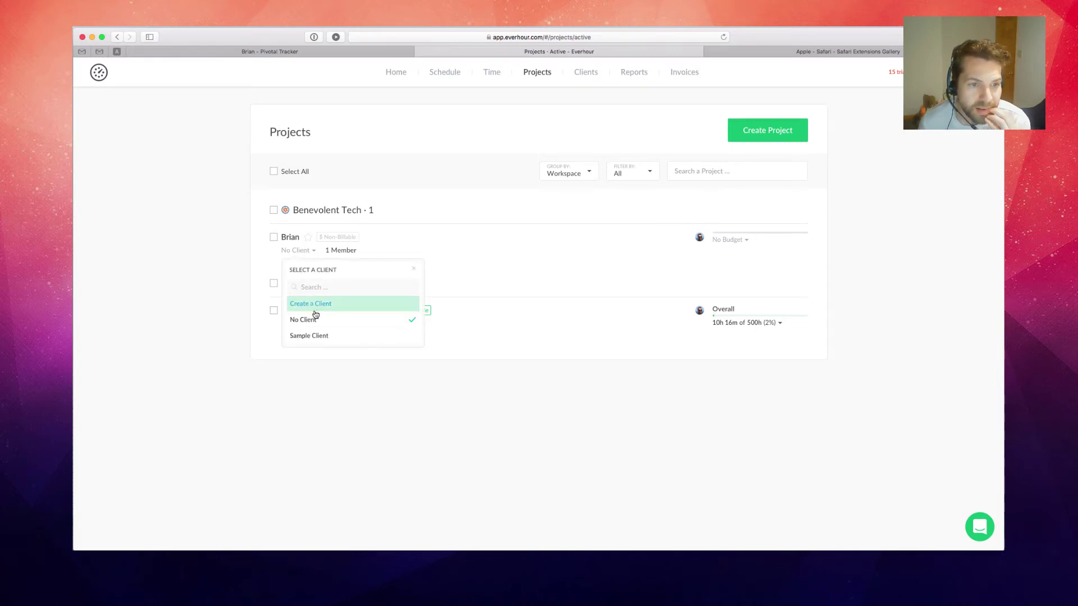
click(314, 335)
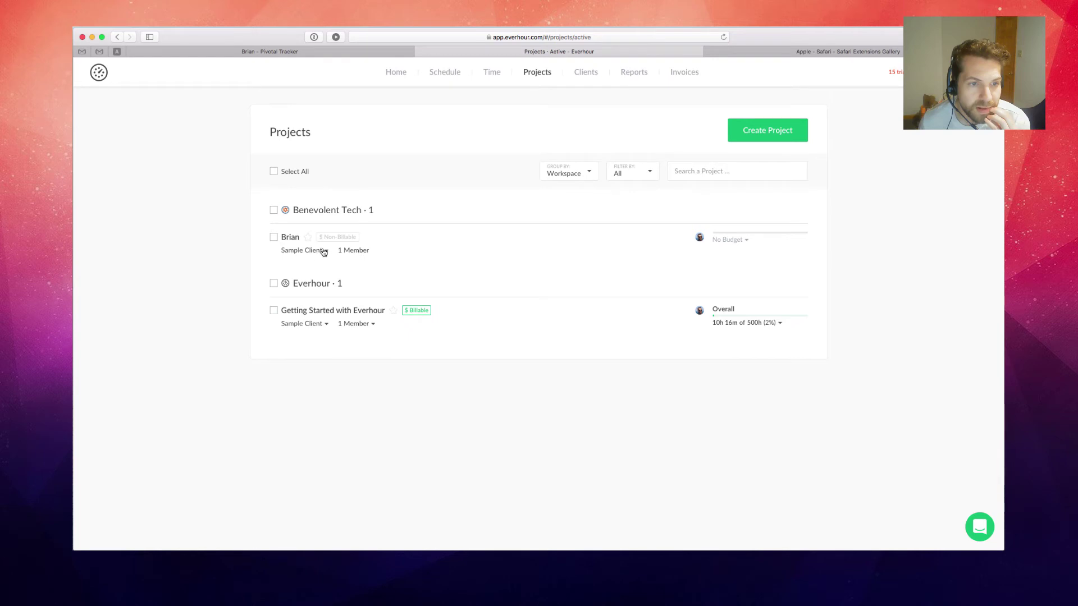
Create a new client named Client 2 from the Benevolent Tech project's client selection and save it.
click(323, 251)
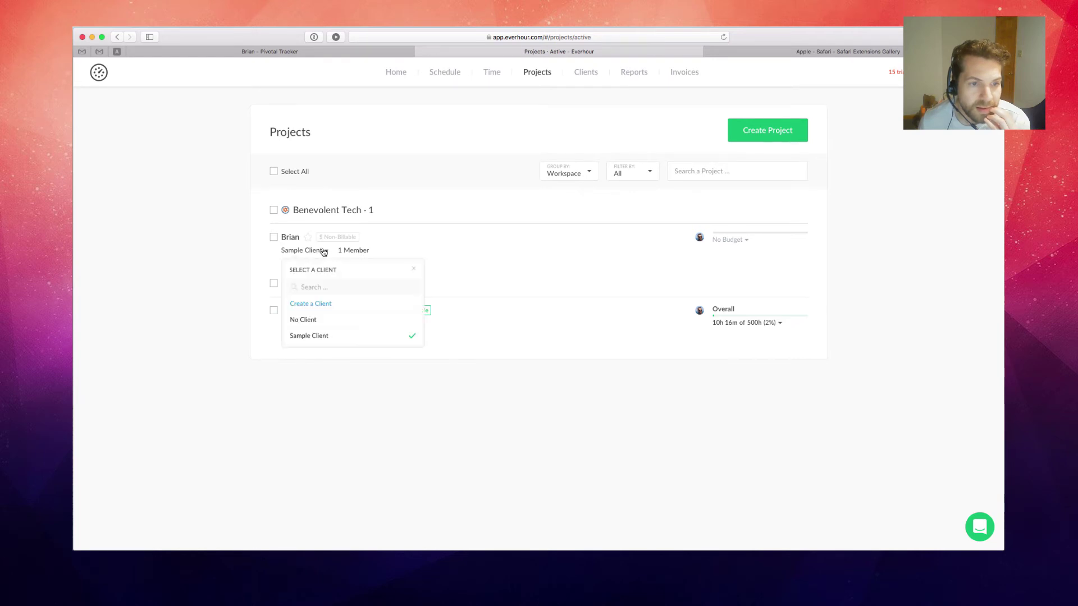
click(320, 304)
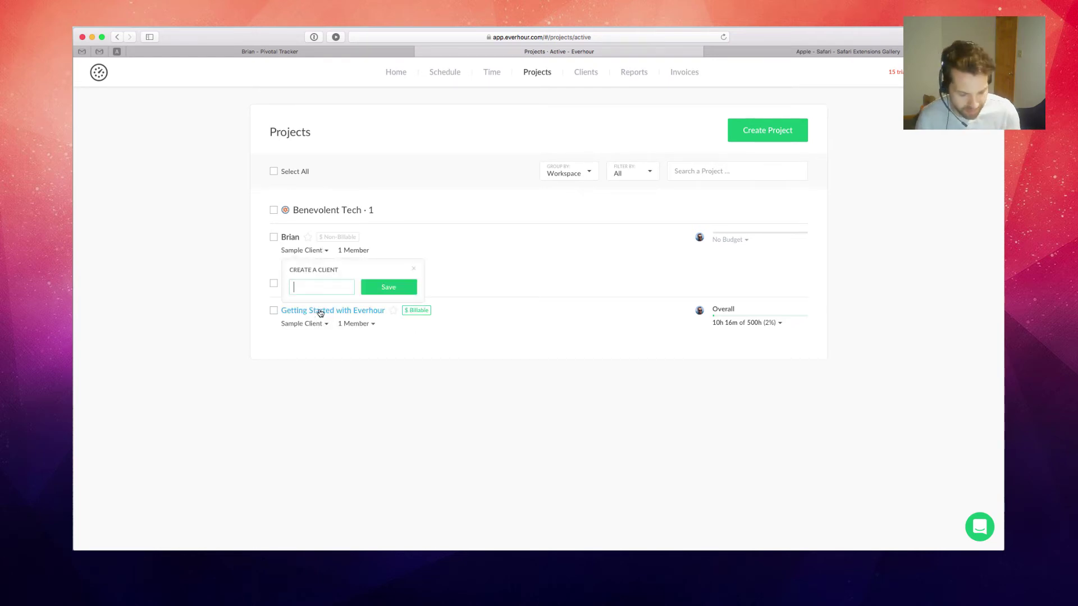
text(Client 2)
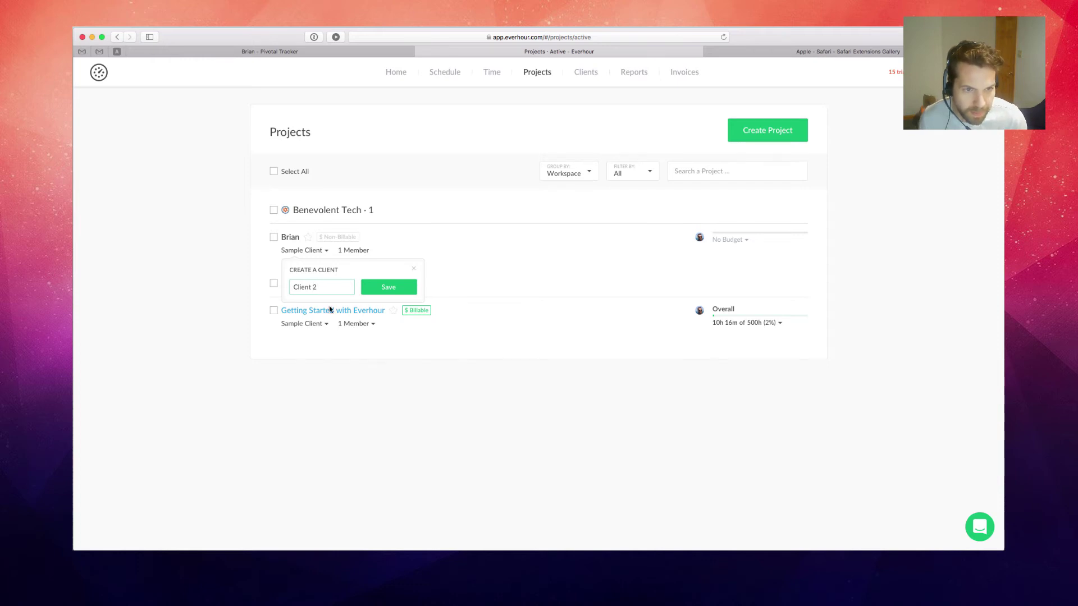
click(392, 288)
Switch the Benevolent Tech project's client from Client 2 back to Sample Client.
click(307, 250)
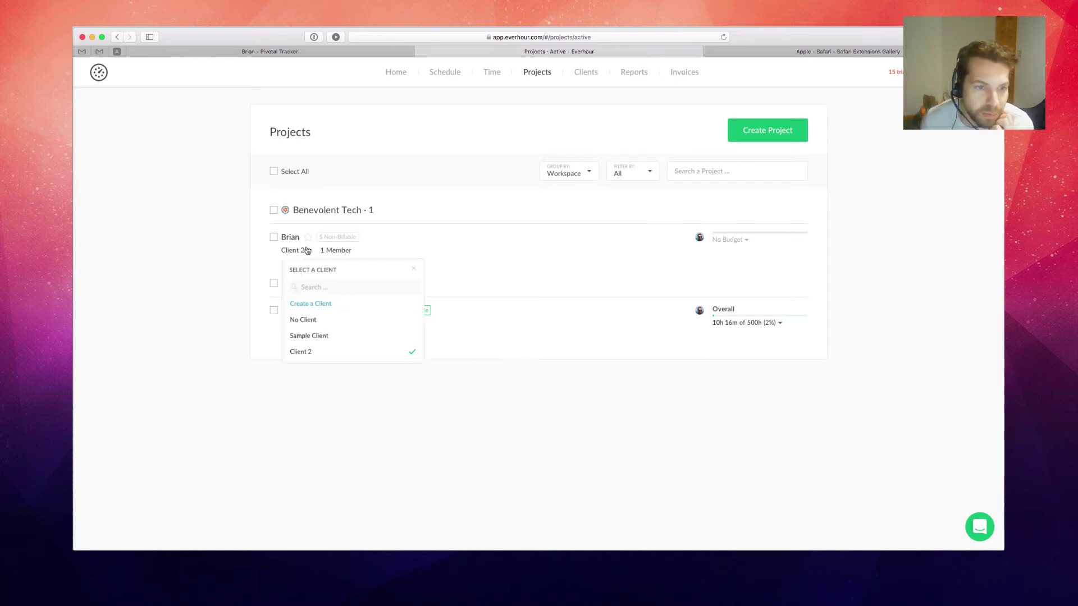
click(331, 336)
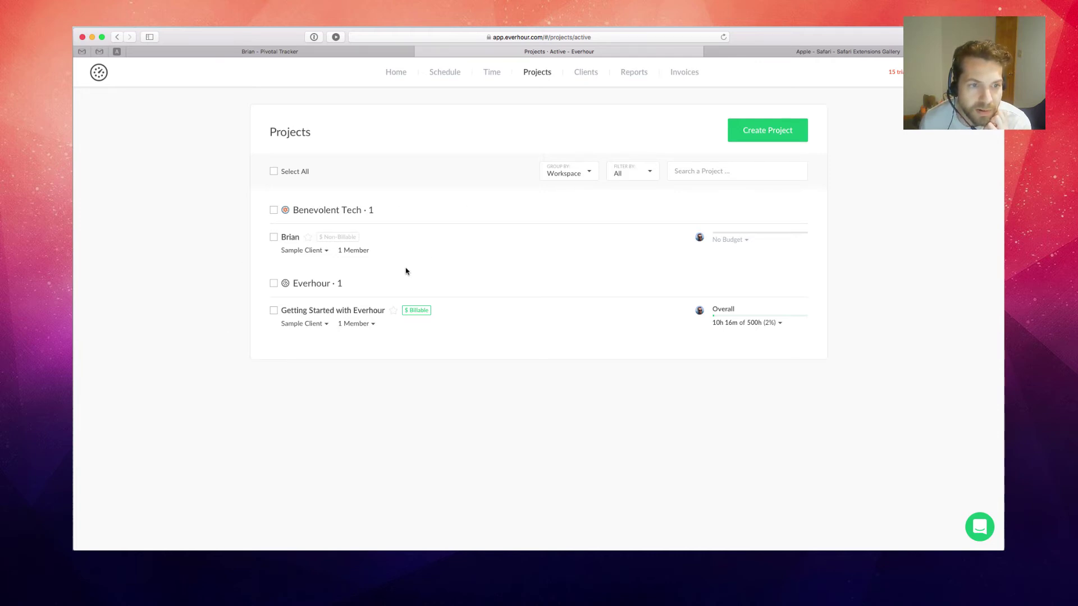
mouse_move(364, 247)
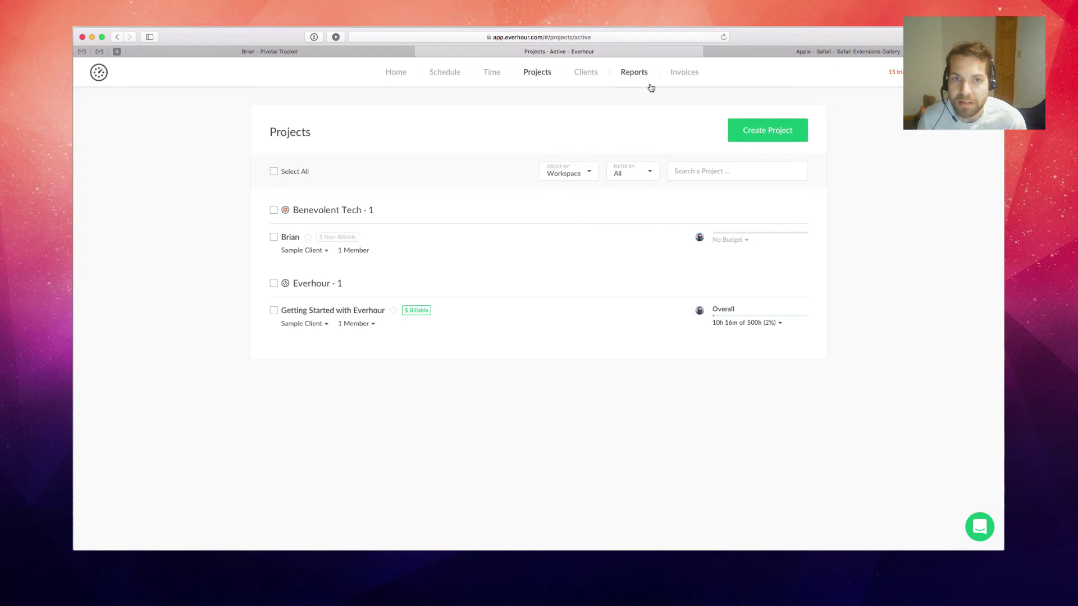
Open the Schedule page and go through its introductory tour on grouping and assignments to the end.
click(426, 86)
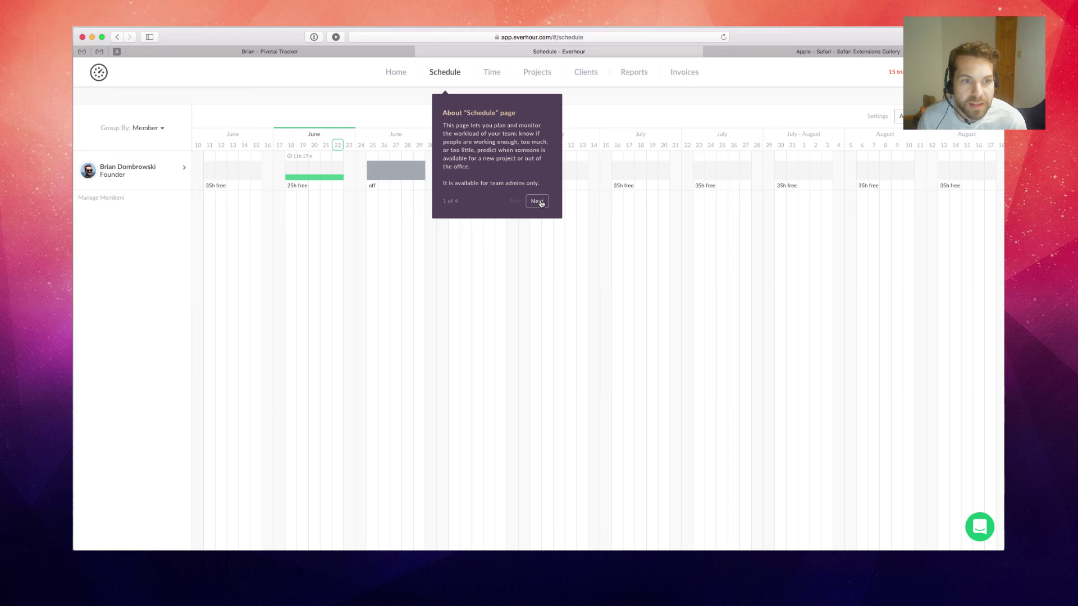
click(538, 201)
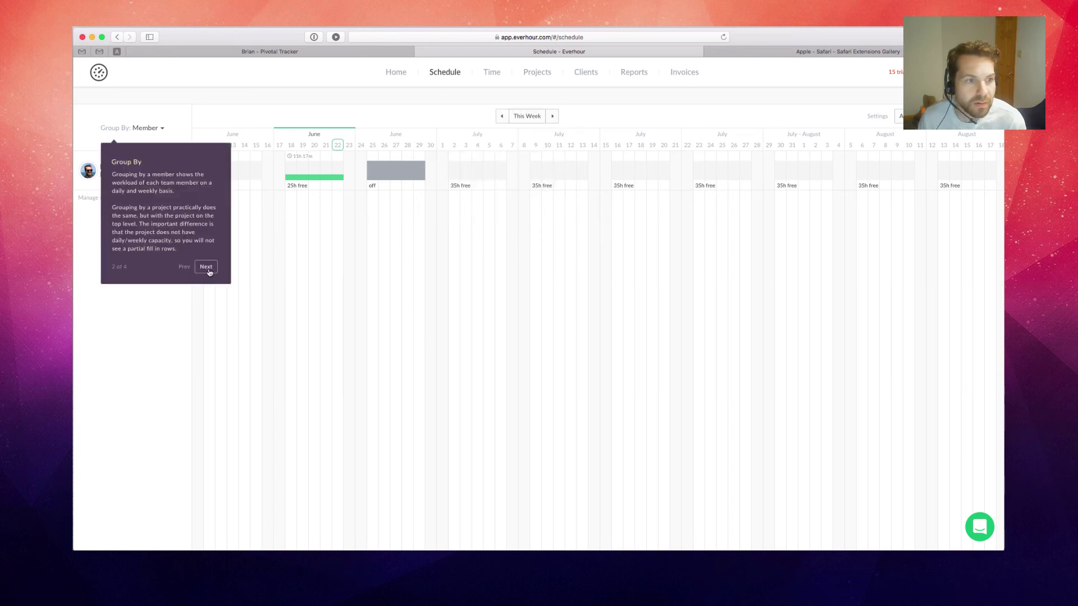
click(206, 268)
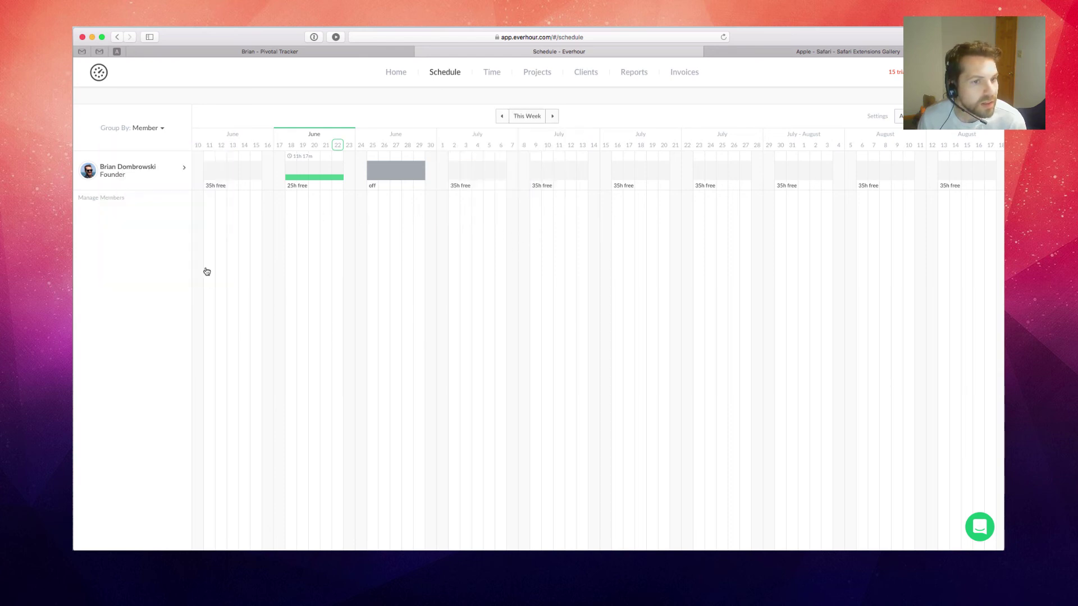
click(868, 246)
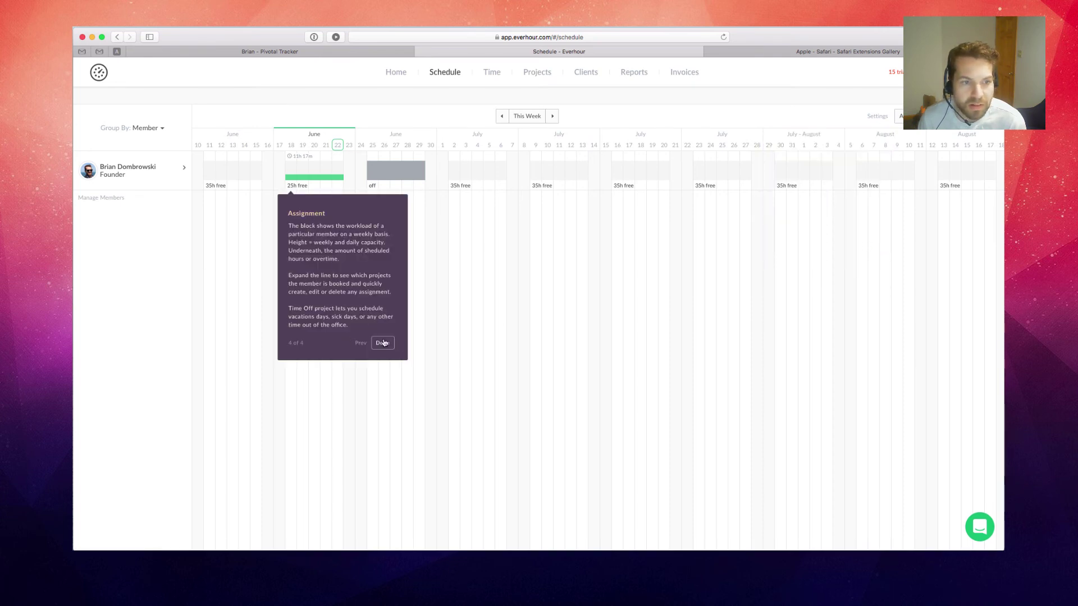
click(384, 343)
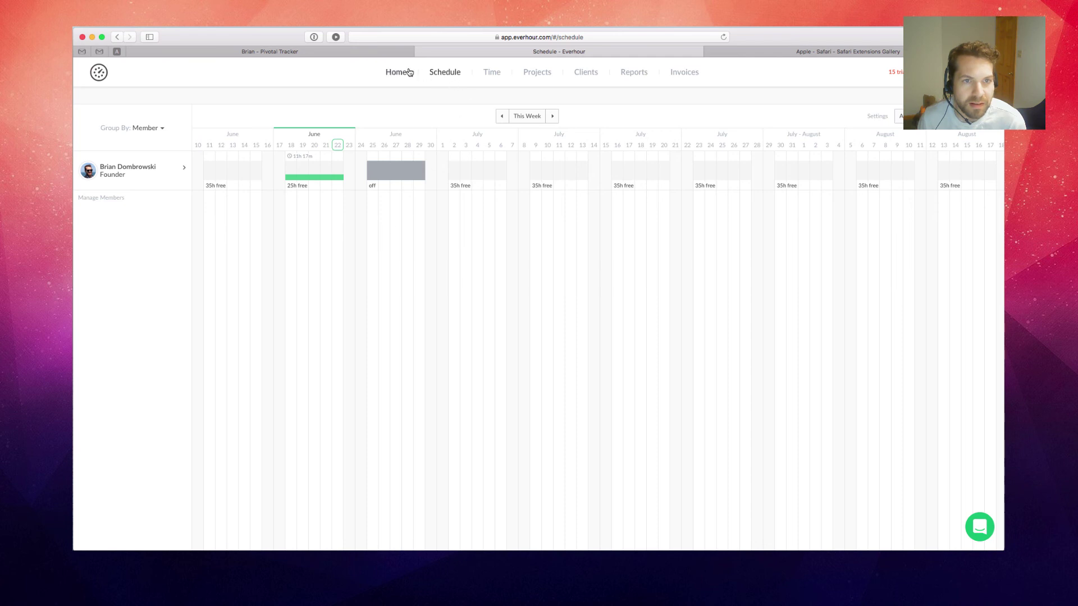
Review the tracked time and the projects list once more, ending on this week's tracked time.
click(409, 72)
click(490, 72)
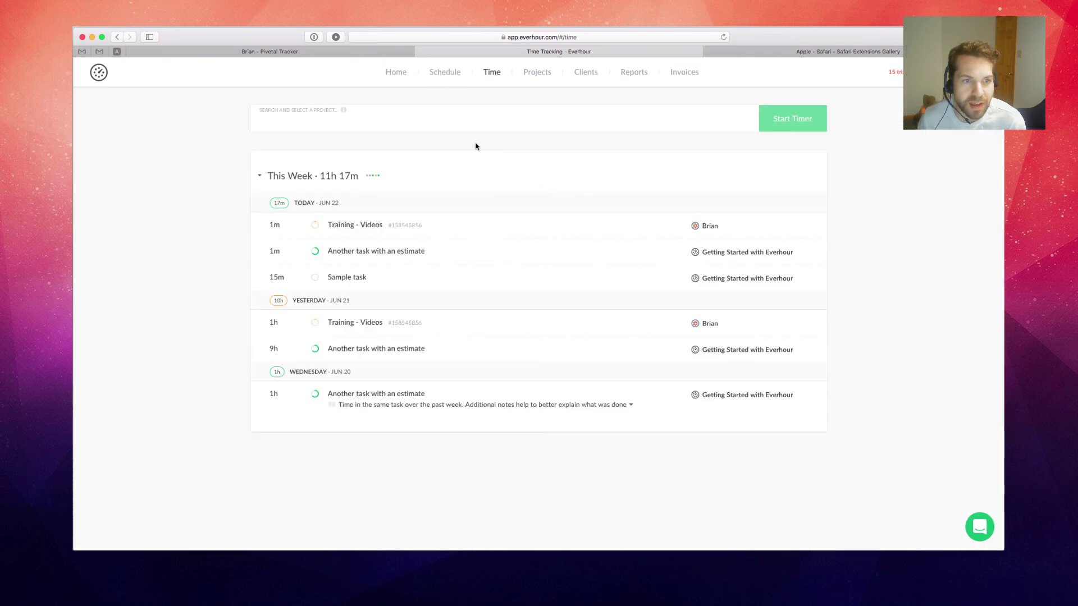
click(537, 72)
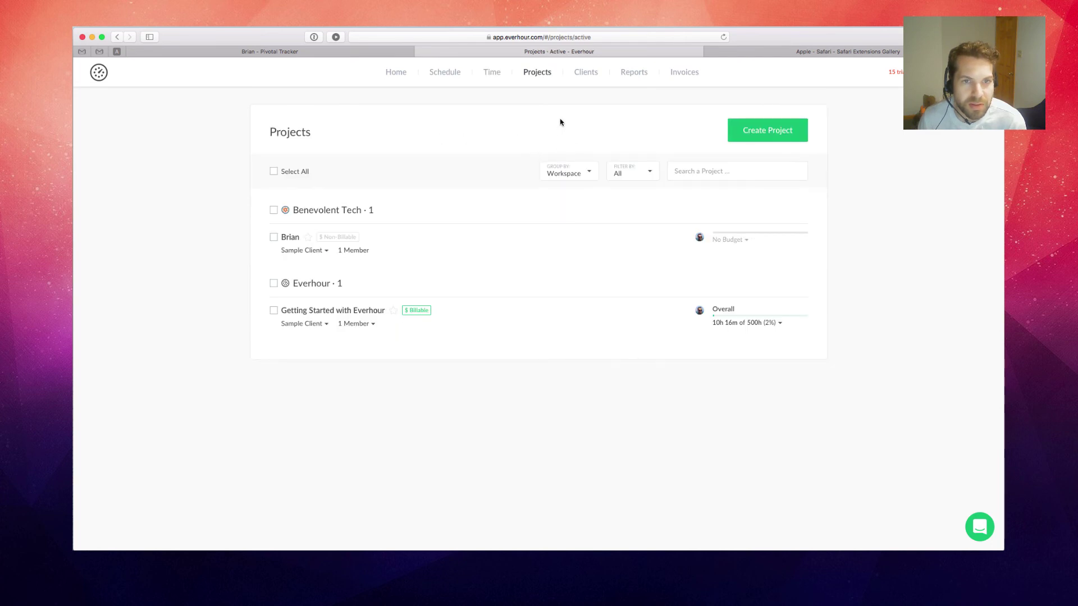
click(492, 76)
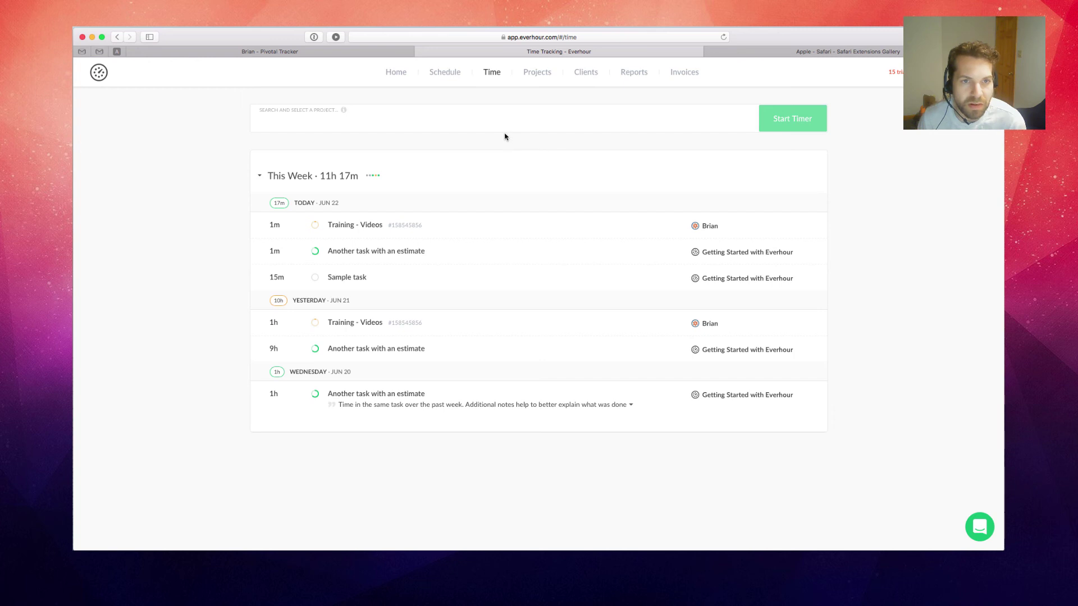
Return to the Schedule page and check the member's capacity and assigned hours for the current week.
click(456, 70)
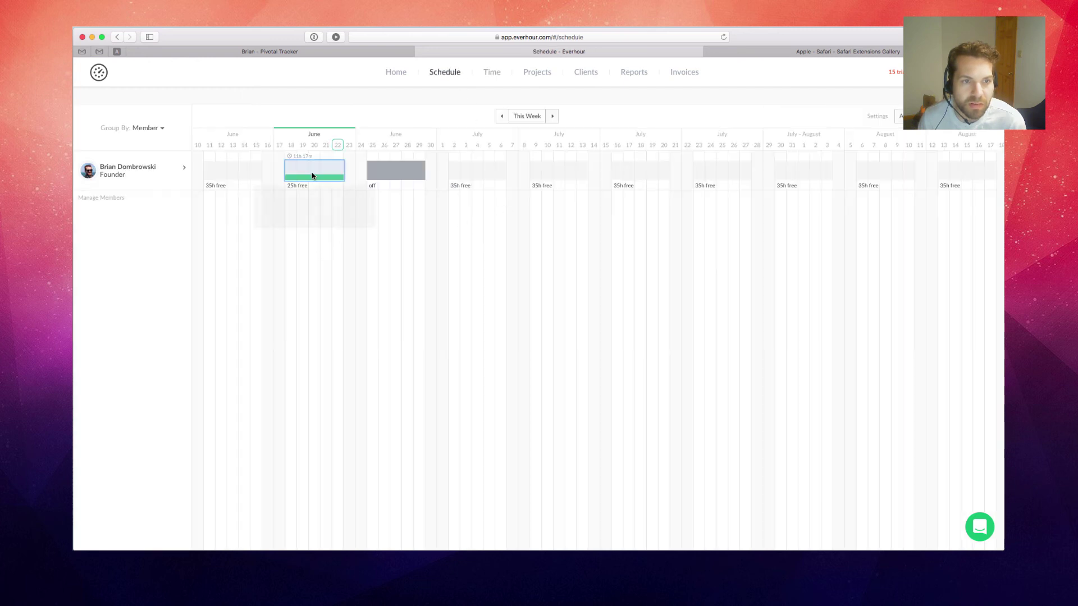
mouse_move(312, 174)
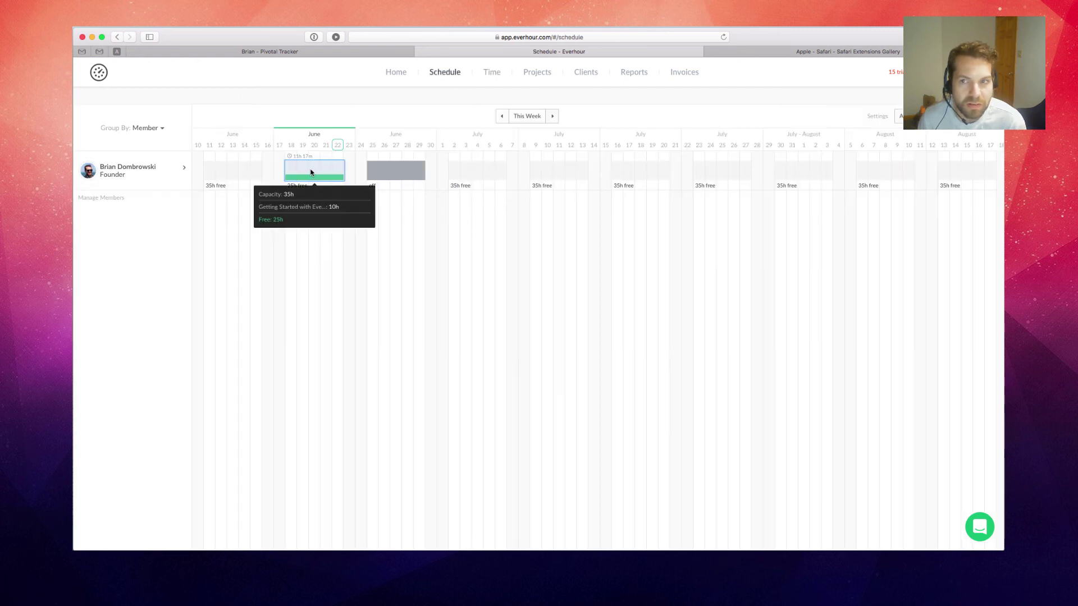
Draft a new assignment for the member, trying Time Off and Getting Started with Everhour as project, view the period choices, and close it unsaved.
click(906, 115)
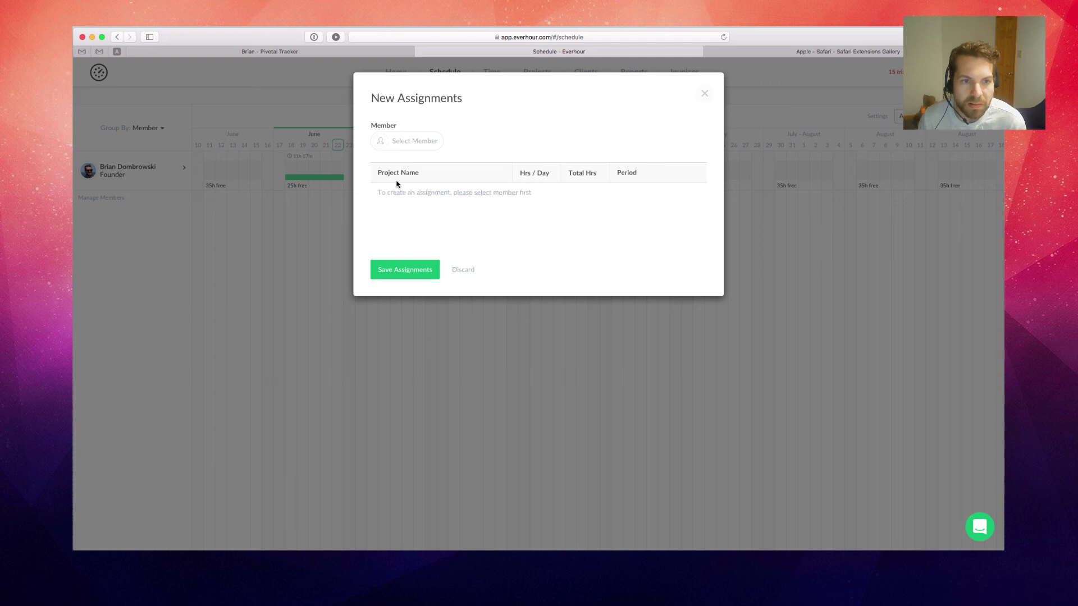
click(399, 145)
click(399, 198)
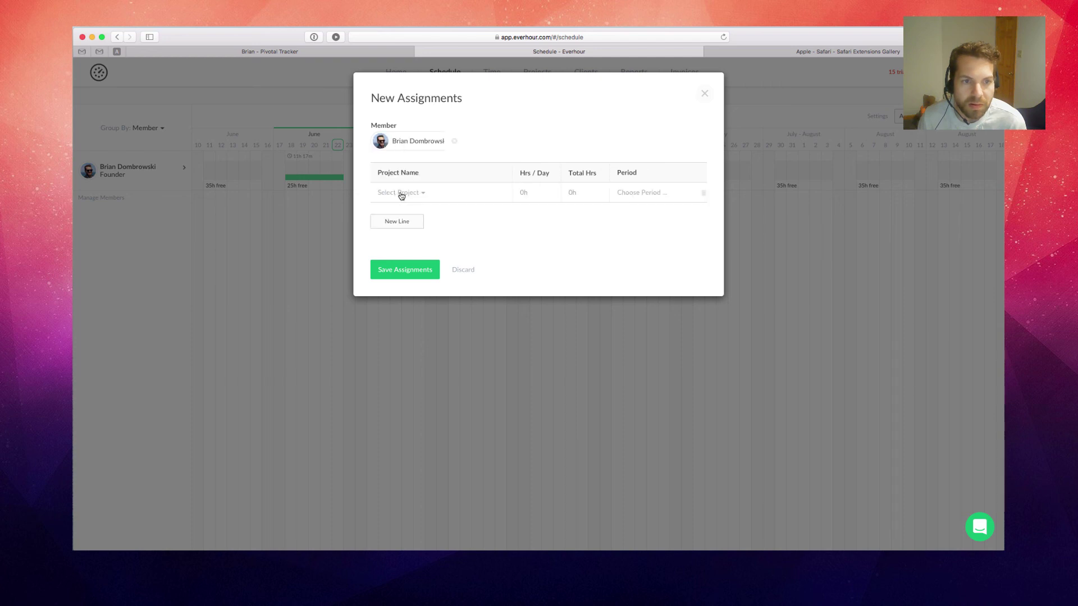
click(401, 195)
click(404, 247)
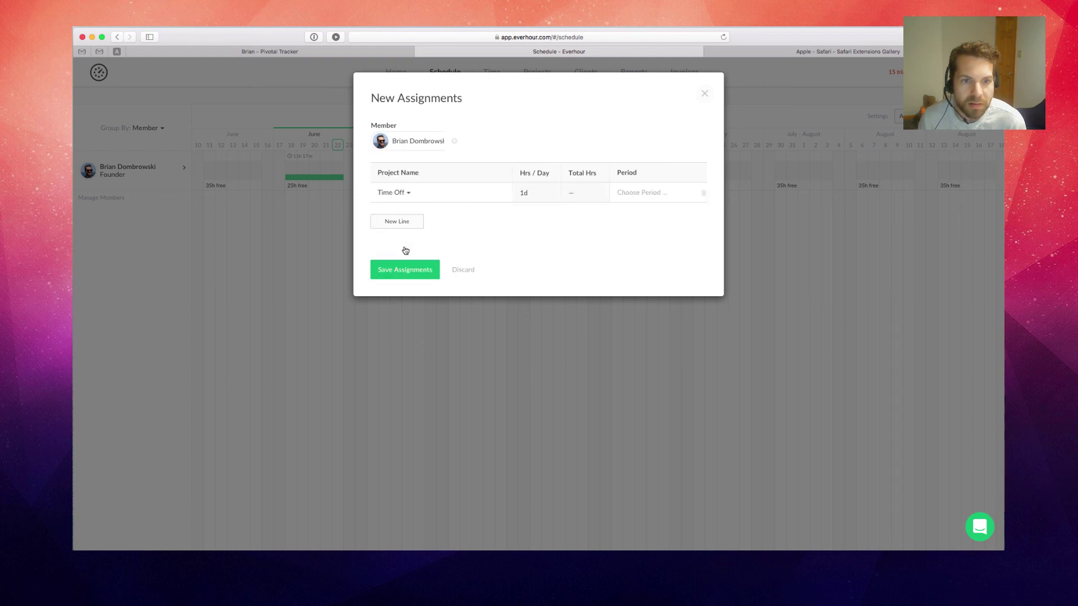
click(405, 193)
click(410, 280)
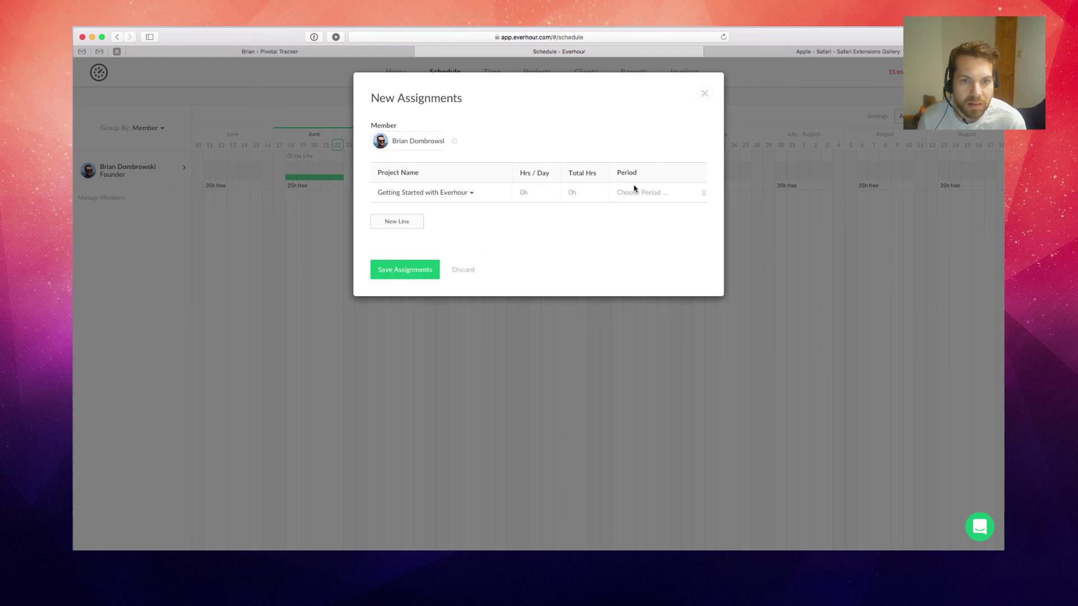
click(663, 193)
click(660, 197)
click(709, 94)
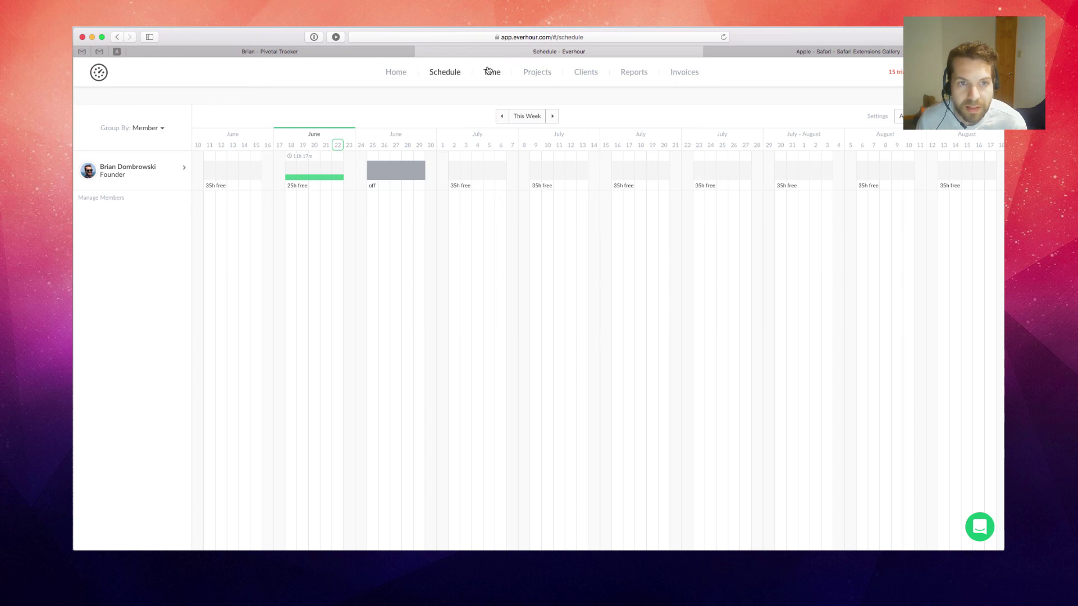
Open the Home page to view the overview of the team's activity and tracked time.
click(395, 72)
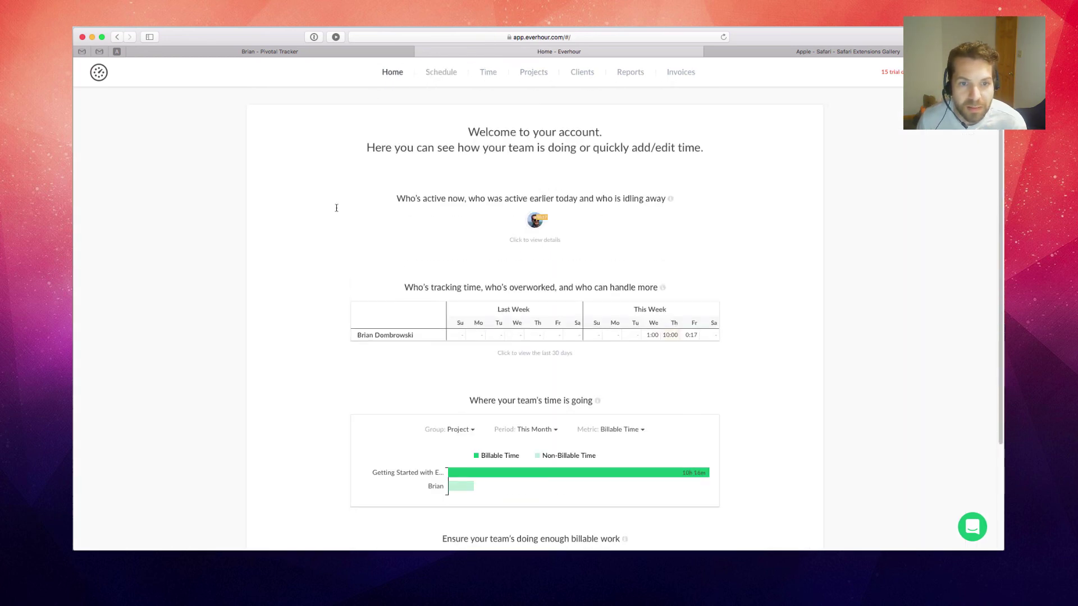